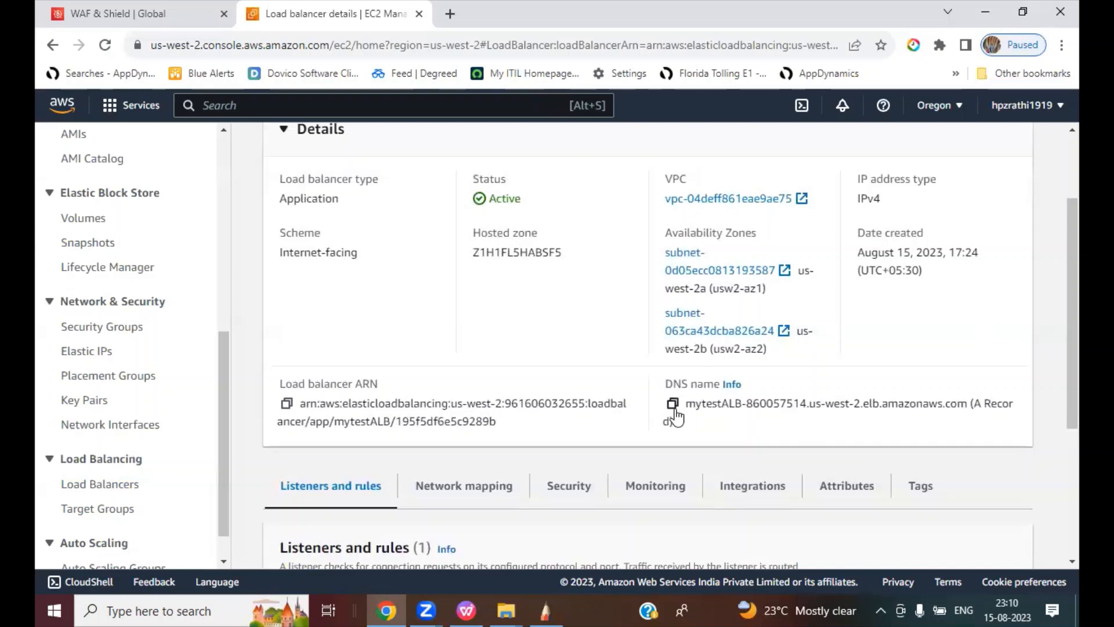
# Copy the DNS name of the mytestALB load balancer and load it in a new browser tab.
pyautogui.click(673, 404)
pyautogui.click(450, 18)
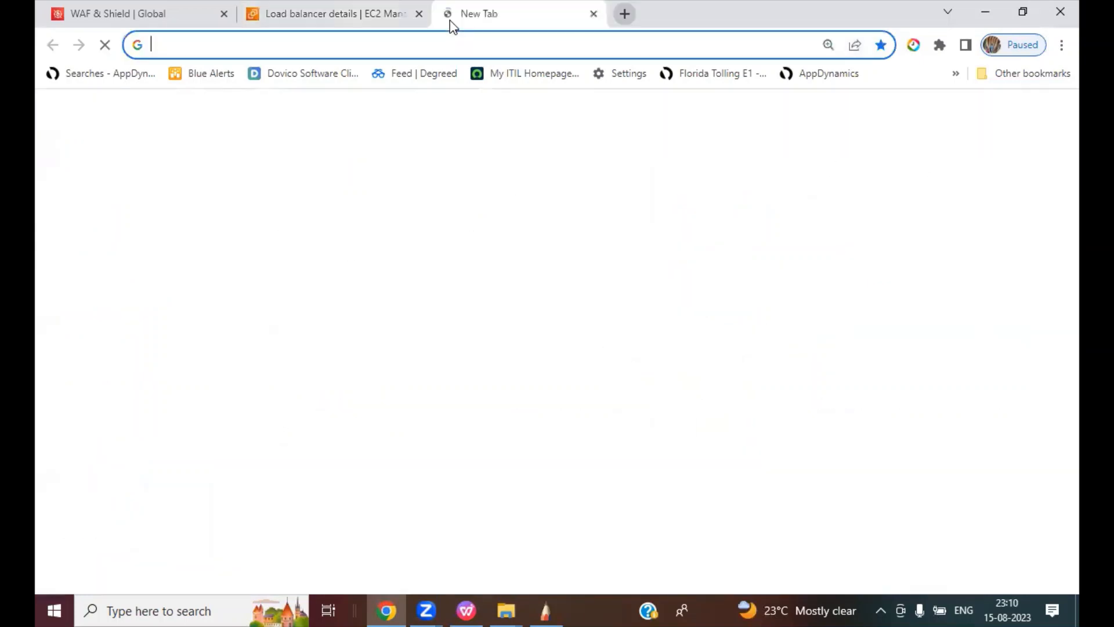
pyautogui.hotkey('ctrl', 'v')
pyautogui.press('Return')
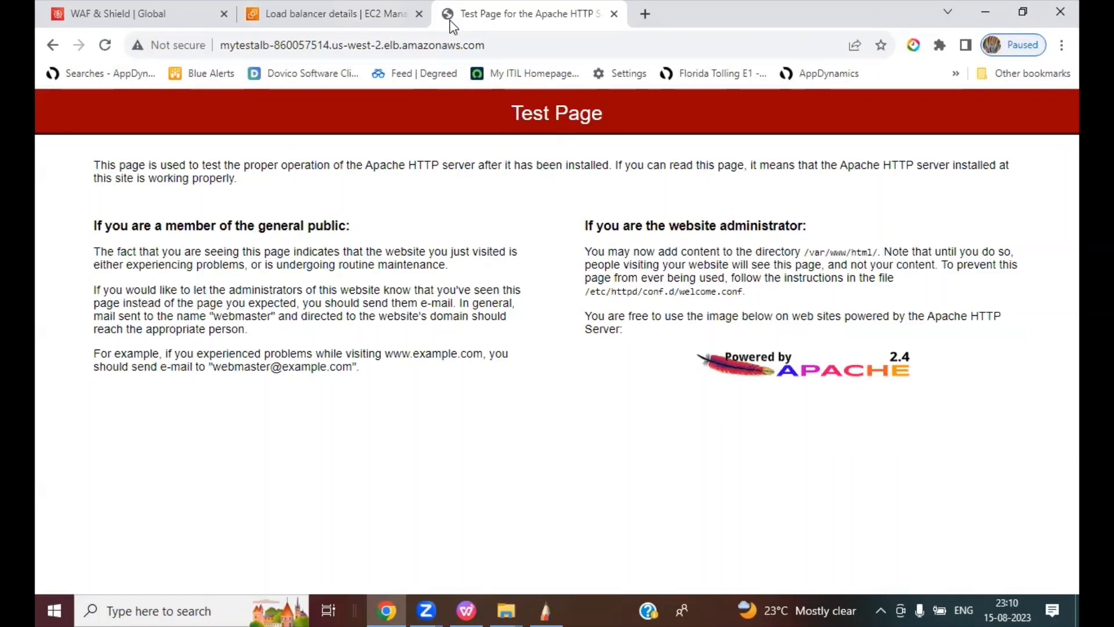
# Load the /WEB1 path on the load balancer's address to test the first web page.
pyautogui.click(492, 47)
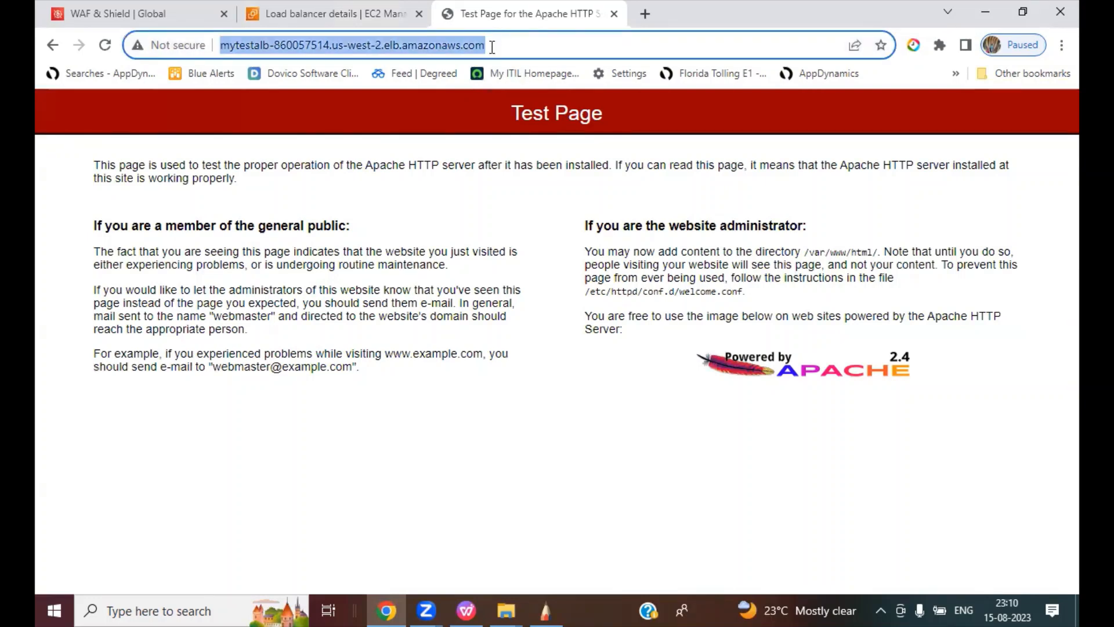
pyautogui.click(501, 47)
pyautogui.write('/WE')
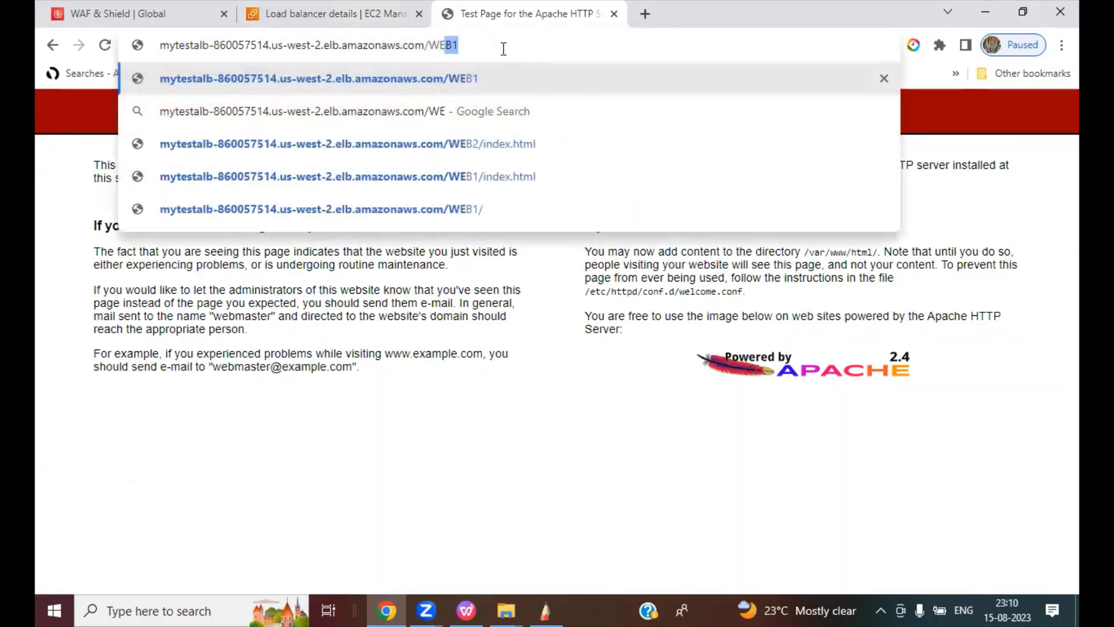
pyautogui.write('B1')
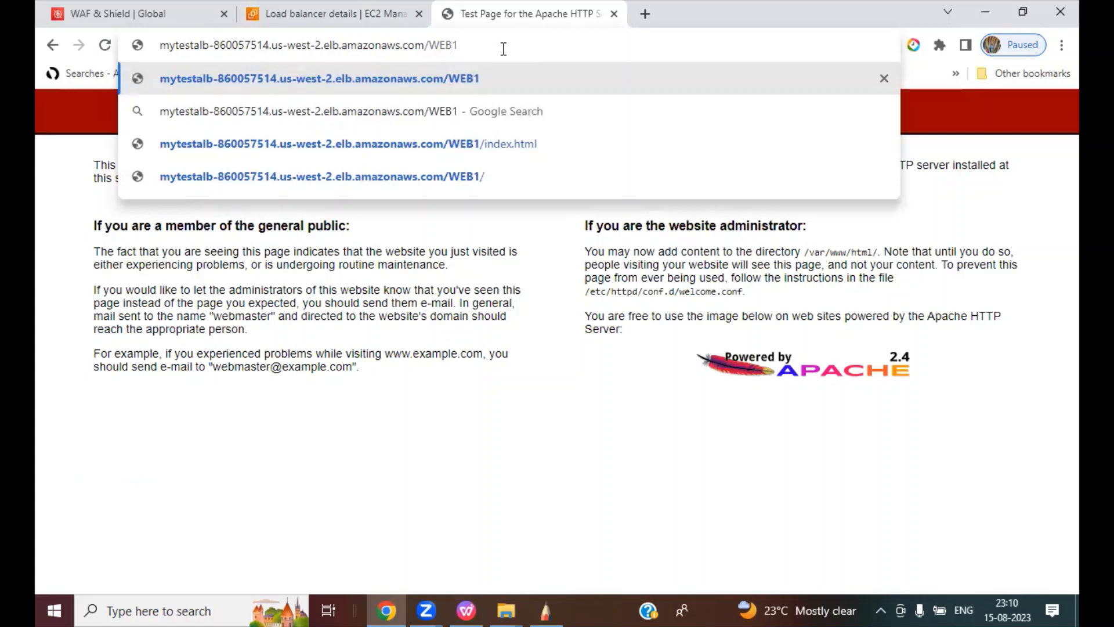
pyautogui.press('Return')
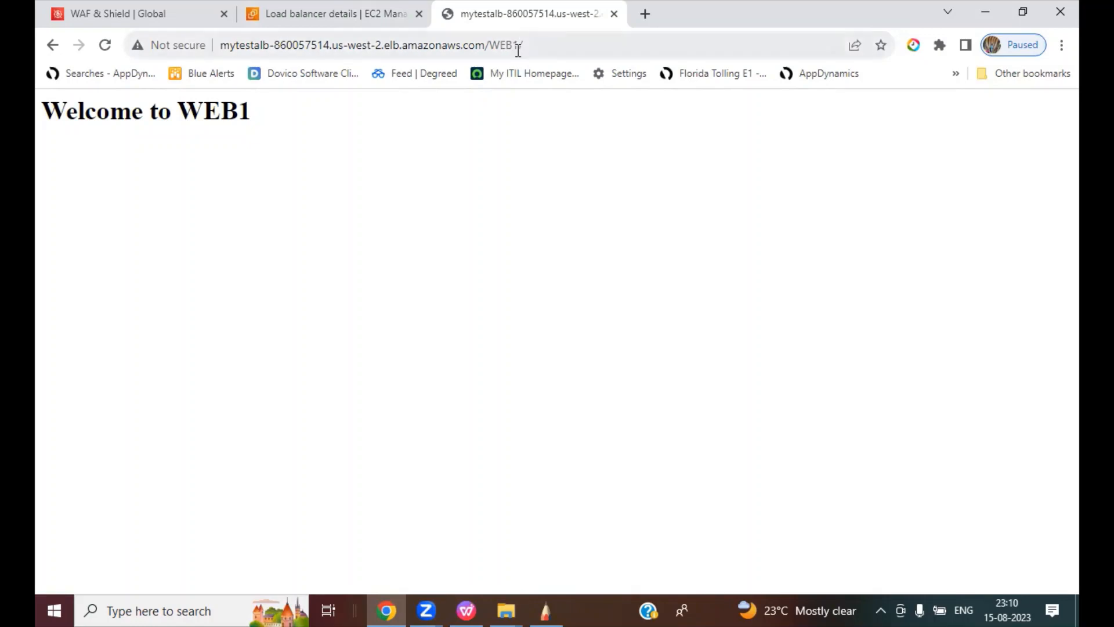
# Change the path of the load balancer address to /WEB2/index.html and load that page.
pyautogui.click(517, 46)
pyautogui.click(514, 45)
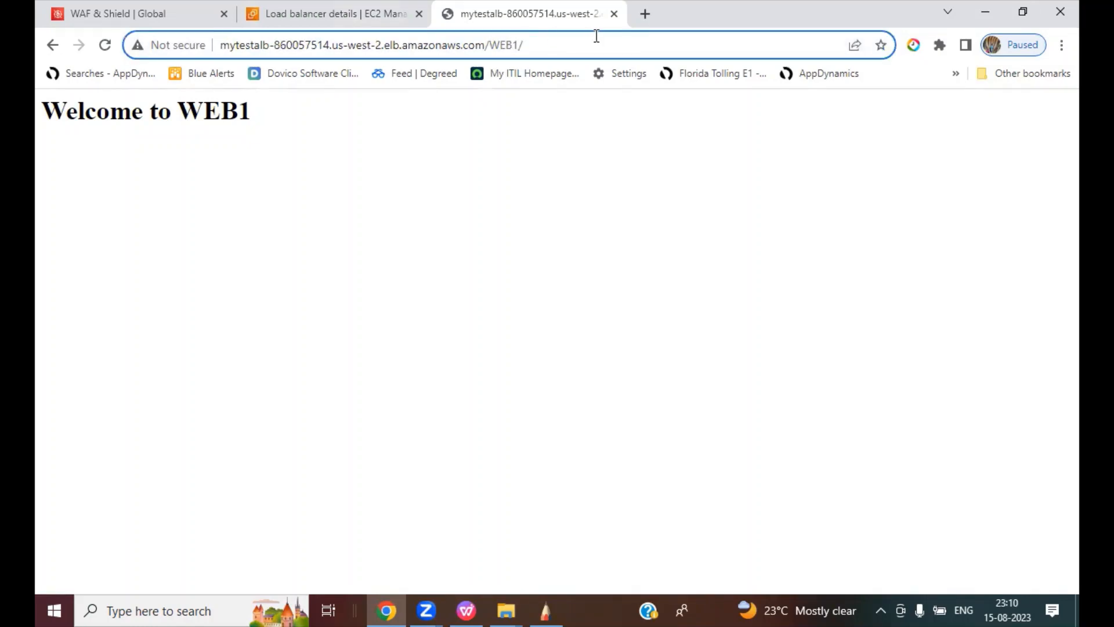
pyautogui.press('Delete')
pyautogui.write('2')
pyautogui.press('BackSpace')
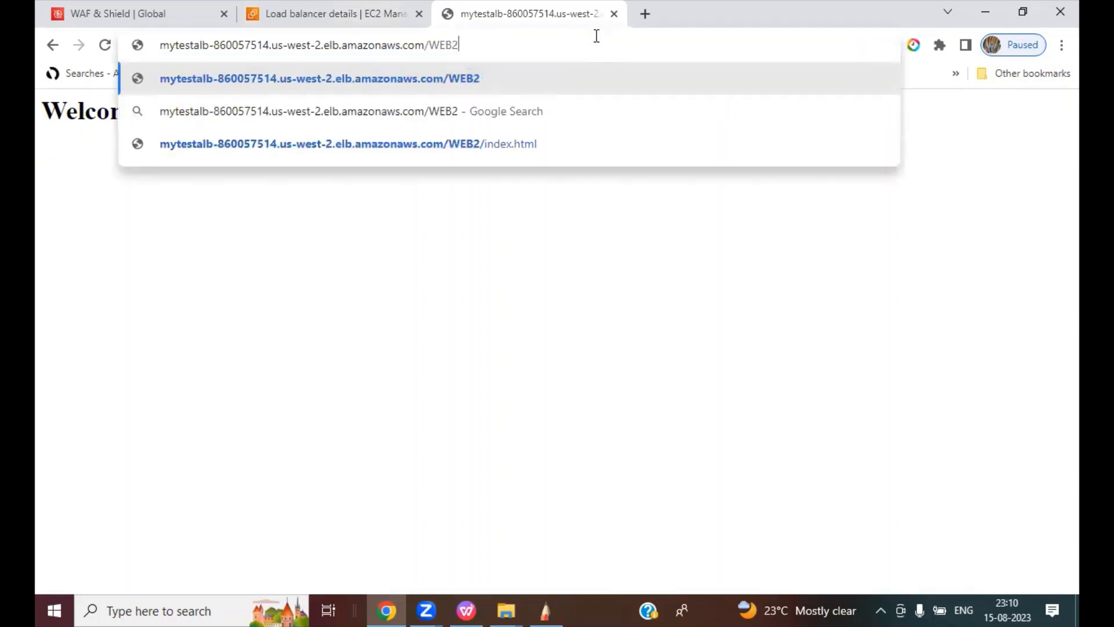
pyautogui.write('/index.html')
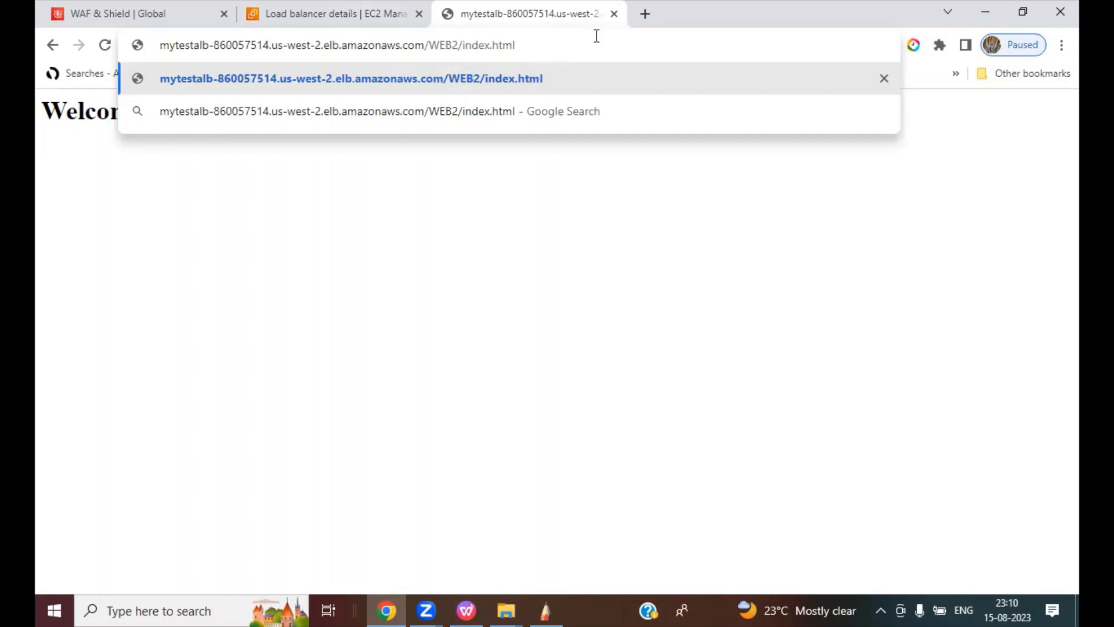
pyautogui.press('Return')
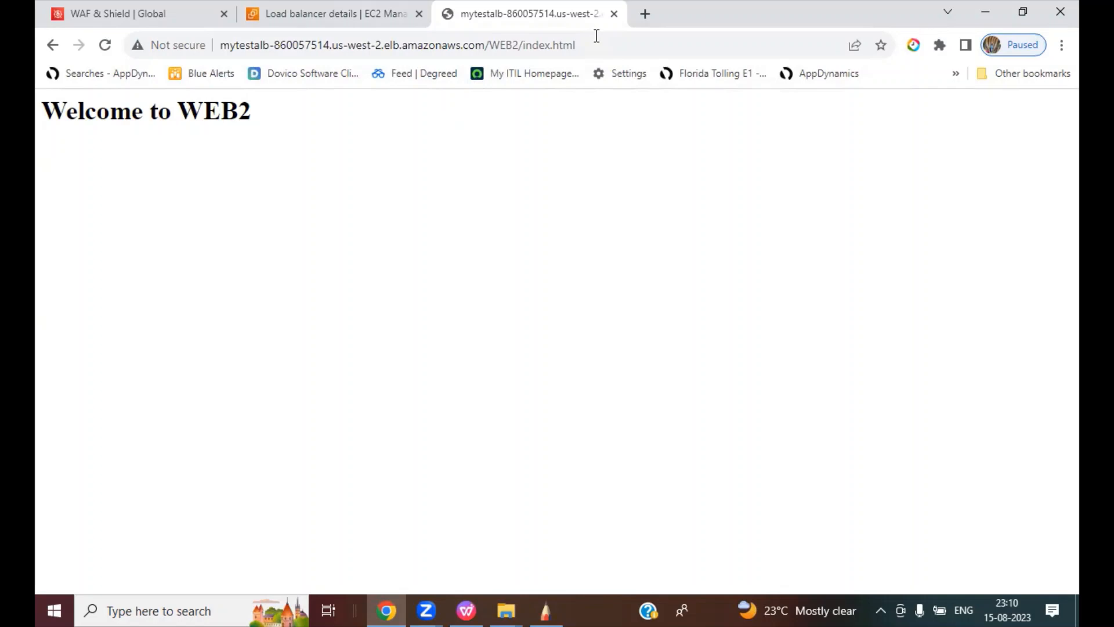
# Switch to Autodesk SketchBook and draw a short downward stroke above the WAF box, and return to the browser.
pyautogui.click(546, 610)
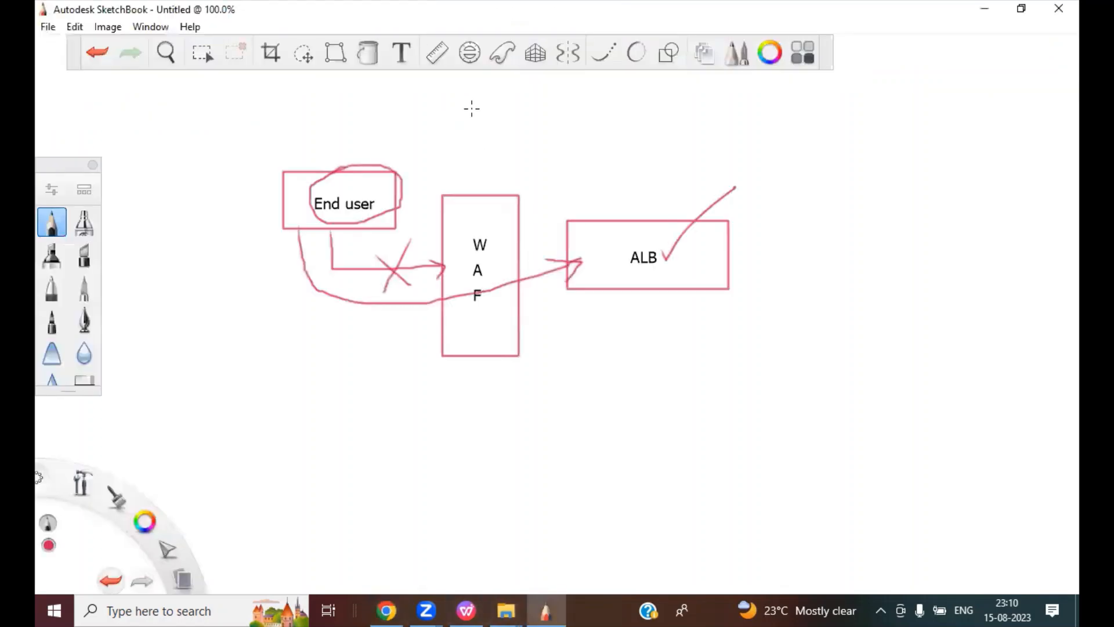
pyautogui.moveTo(472, 108)
pyautogui.mouseDown()
pyautogui.moveTo(469, 194)
pyautogui.moveTo(486, 176)
pyautogui.mouseUp()
pyautogui.click(386, 611)
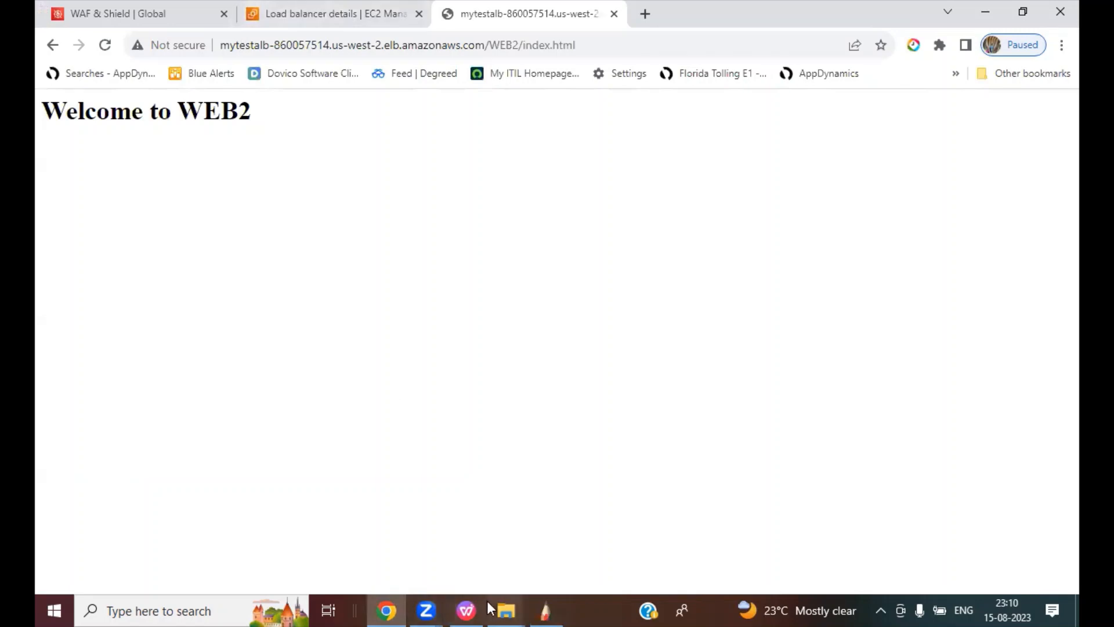
# Switch to the WAF presentation in WPS Office and highlight "Create IP set" on the Lab Exercise slide.
pyautogui.click(467, 609)
pyautogui.click(127, 421)
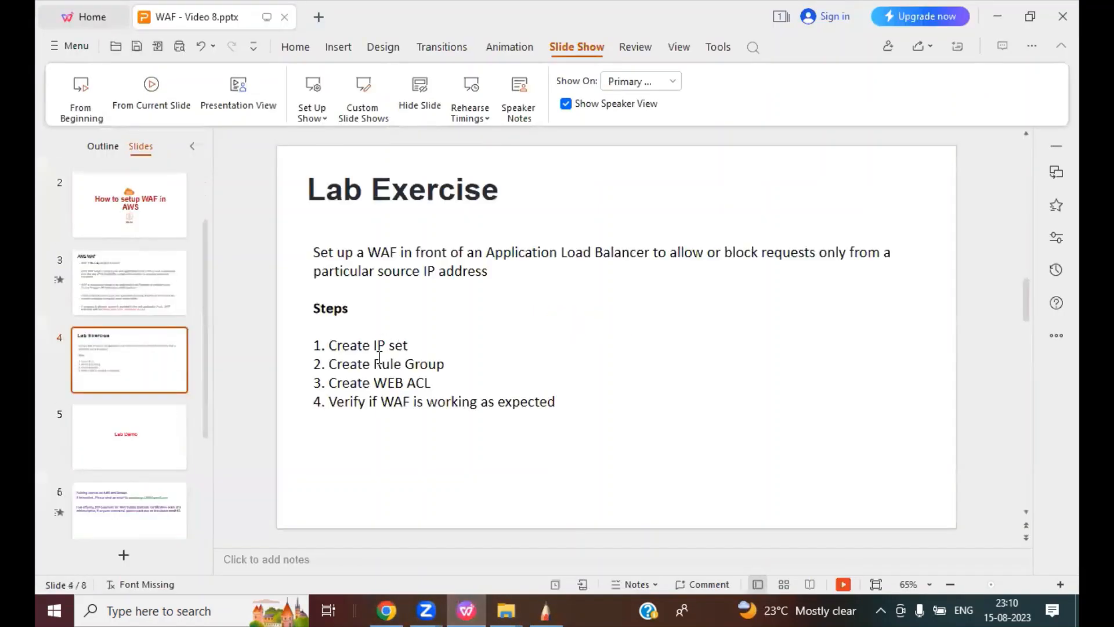
pyautogui.moveTo(329, 345); pyautogui.dragTo(475, 351)
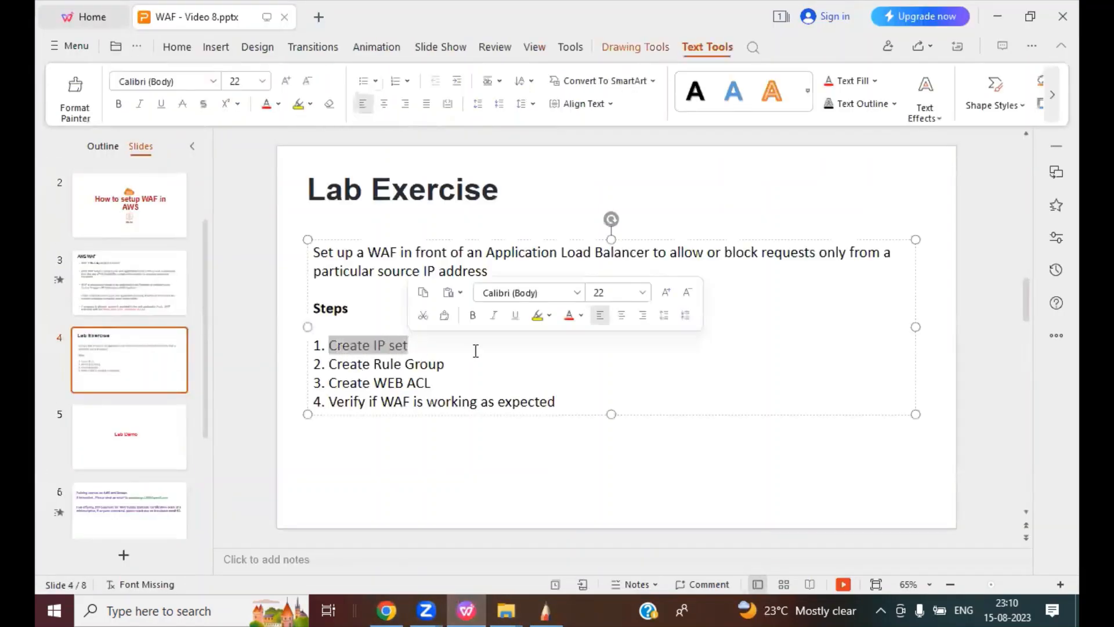
# Return to the AWS console in Chrome, search the services for WAF and open WAF & Shield.
pyautogui.click(386, 611)
pyautogui.click(171, 18)
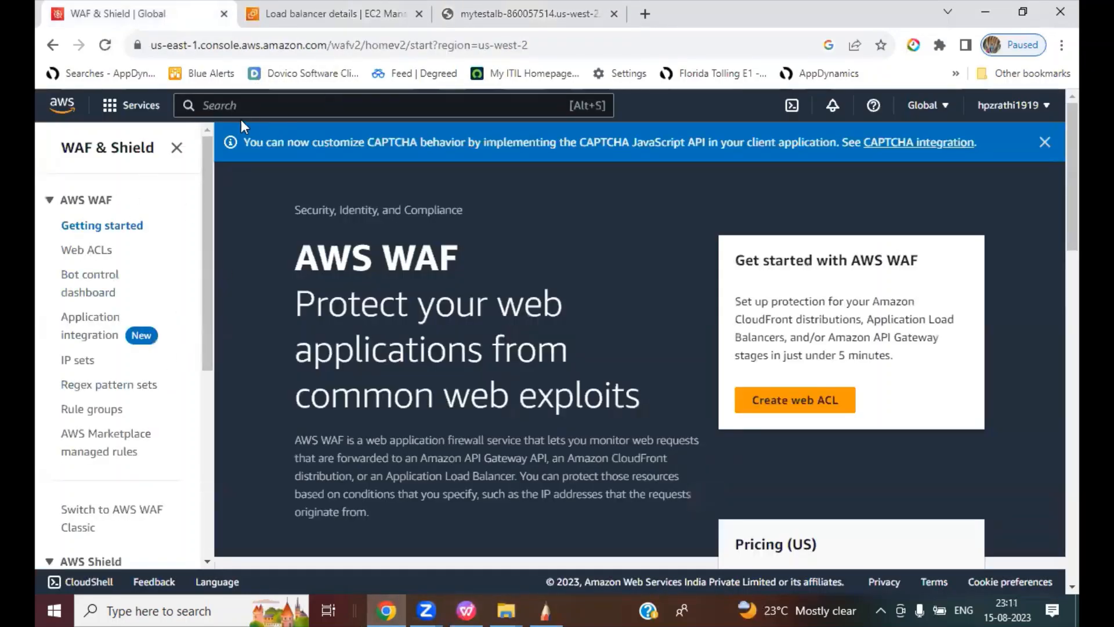
pyautogui.click(260, 107)
pyautogui.write('WAF')
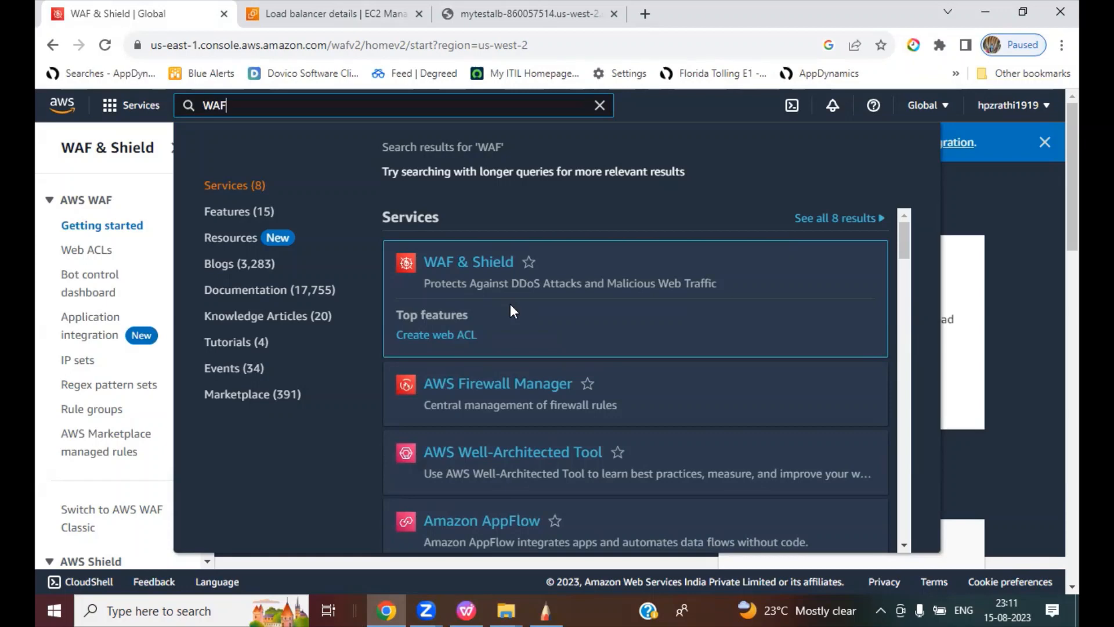
pyautogui.click(472, 264)
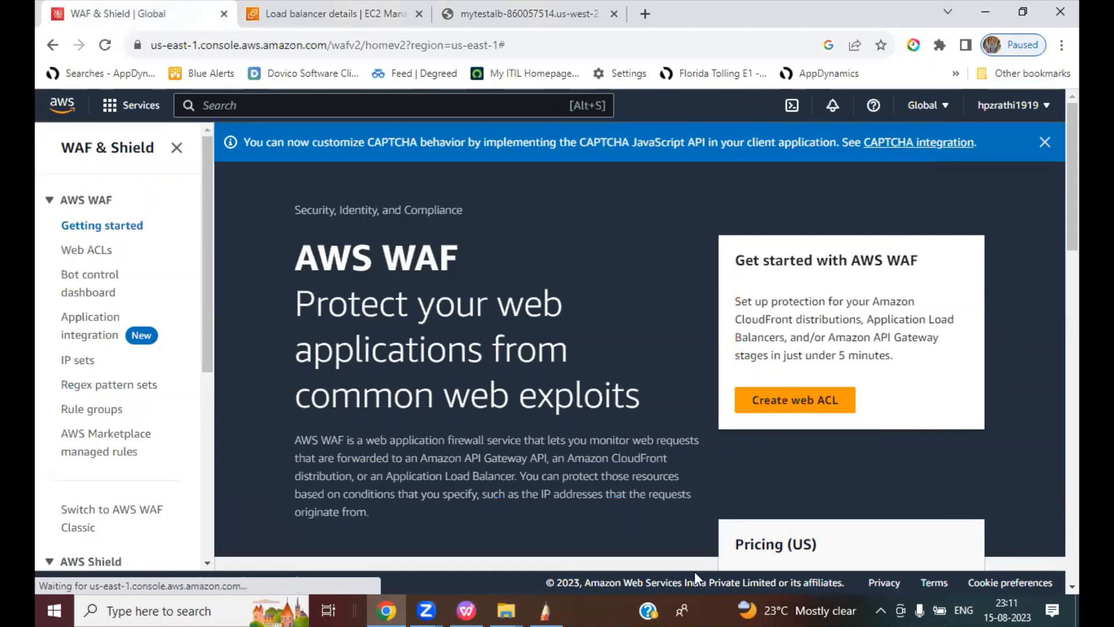
# Recheck the lab steps in the presentation, and start a new WAF IP set named testIPset.
pyautogui.click(466, 610)
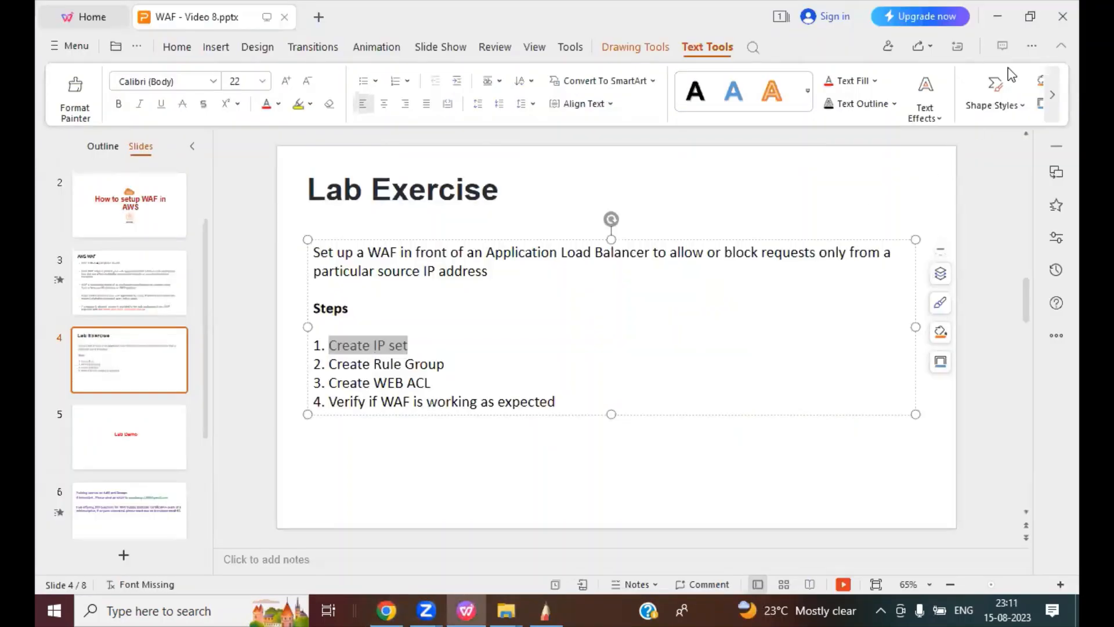
pyautogui.click(999, 18)
pyautogui.click(81, 360)
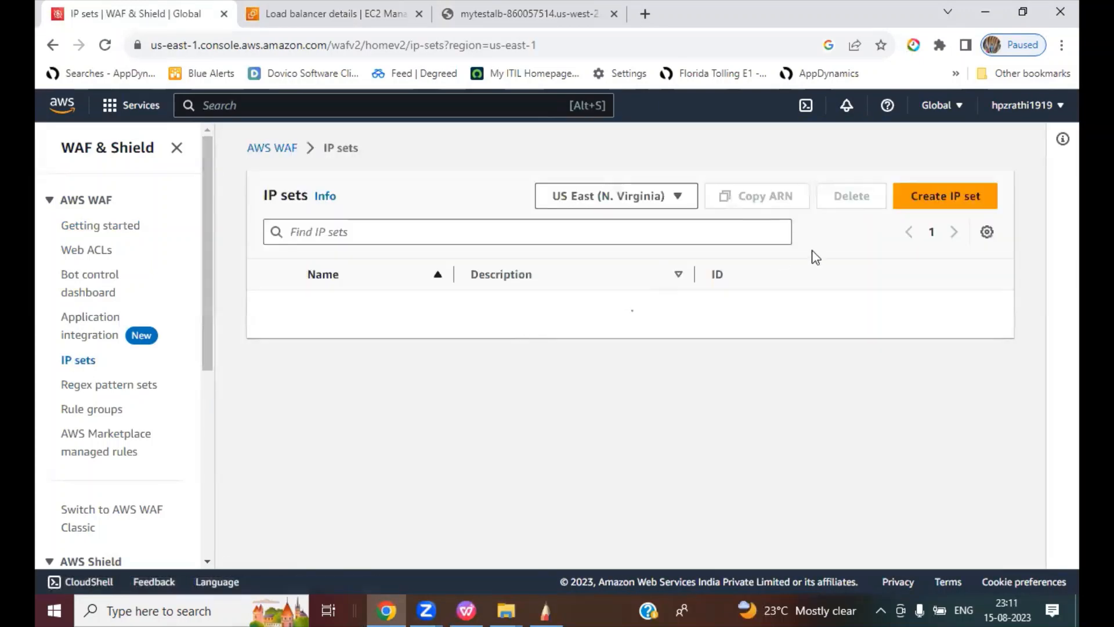
pyautogui.click(931, 217)
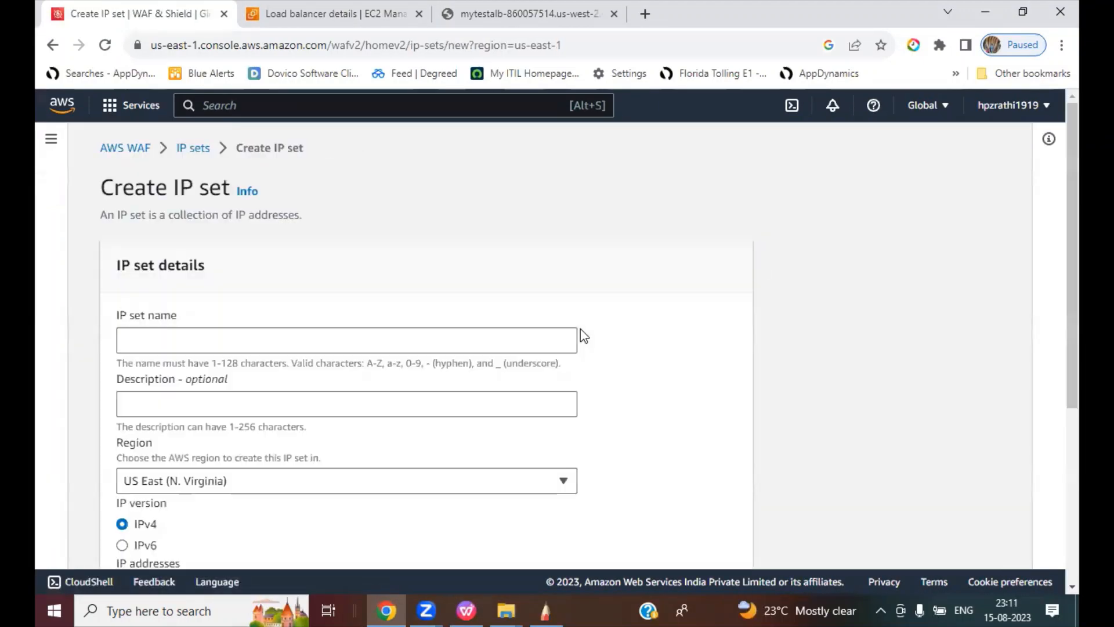
pyautogui.click(209, 344)
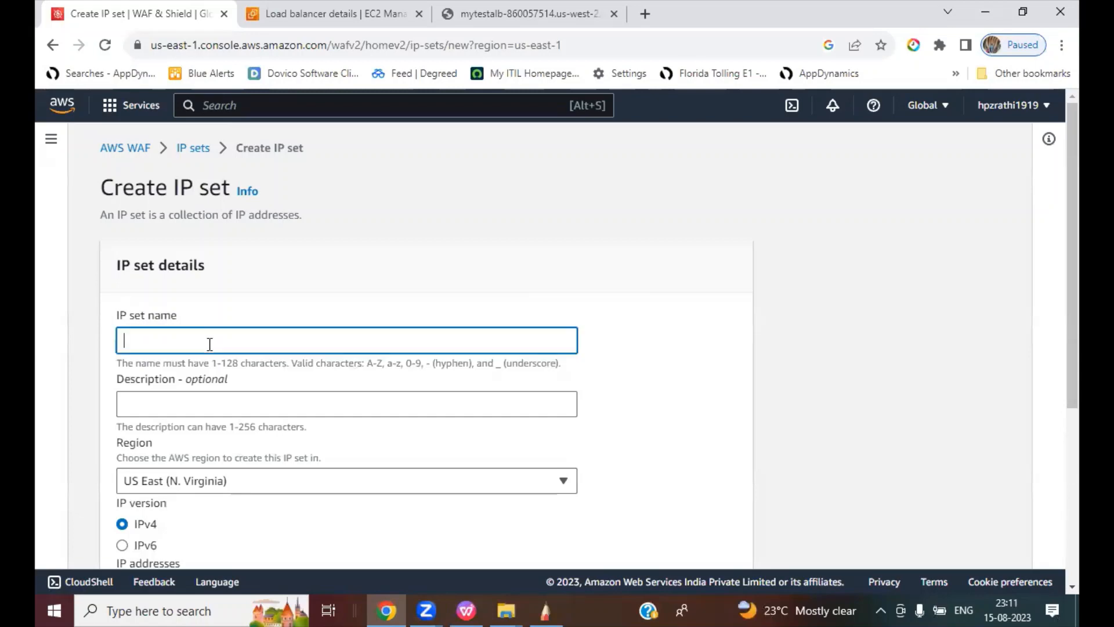
pyautogui.write('testIPset')
# Check the load balancer's region and set the IP set's region to US West (Oregon).
pyautogui.scroll(-3, 344, 432)
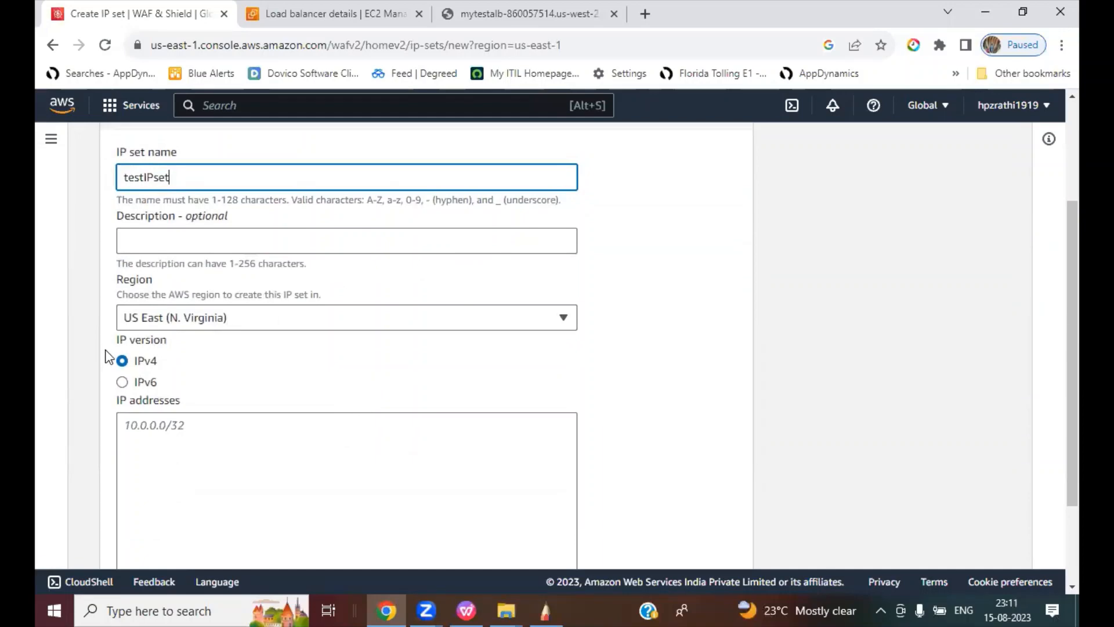
pyautogui.click(318, 20)
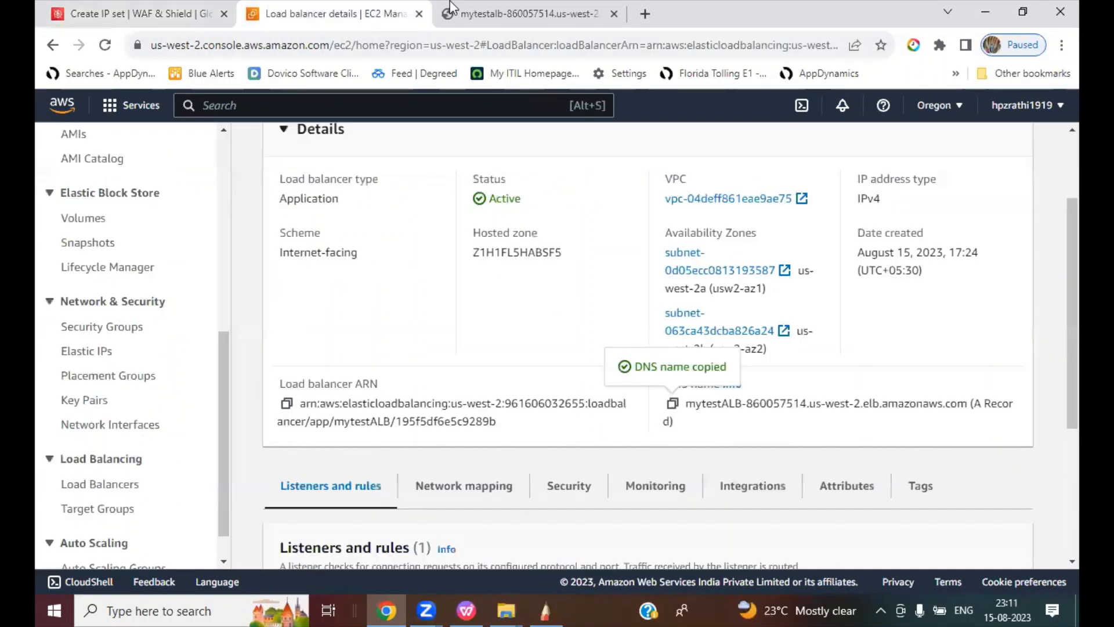
pyautogui.scroll(2, 892, 214)
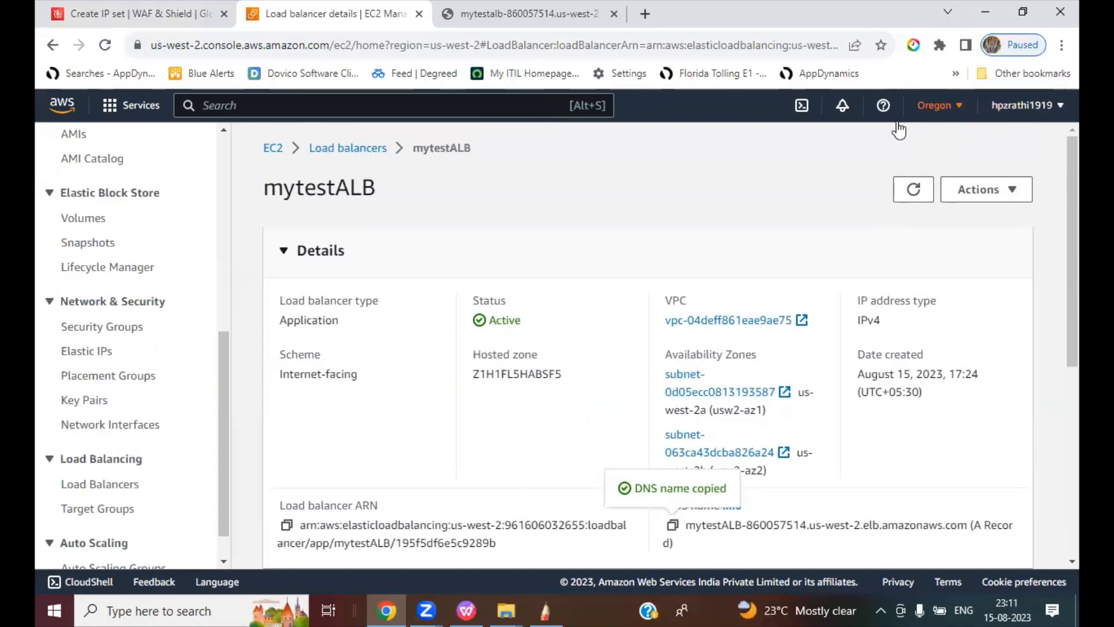
pyautogui.click(170, 21)
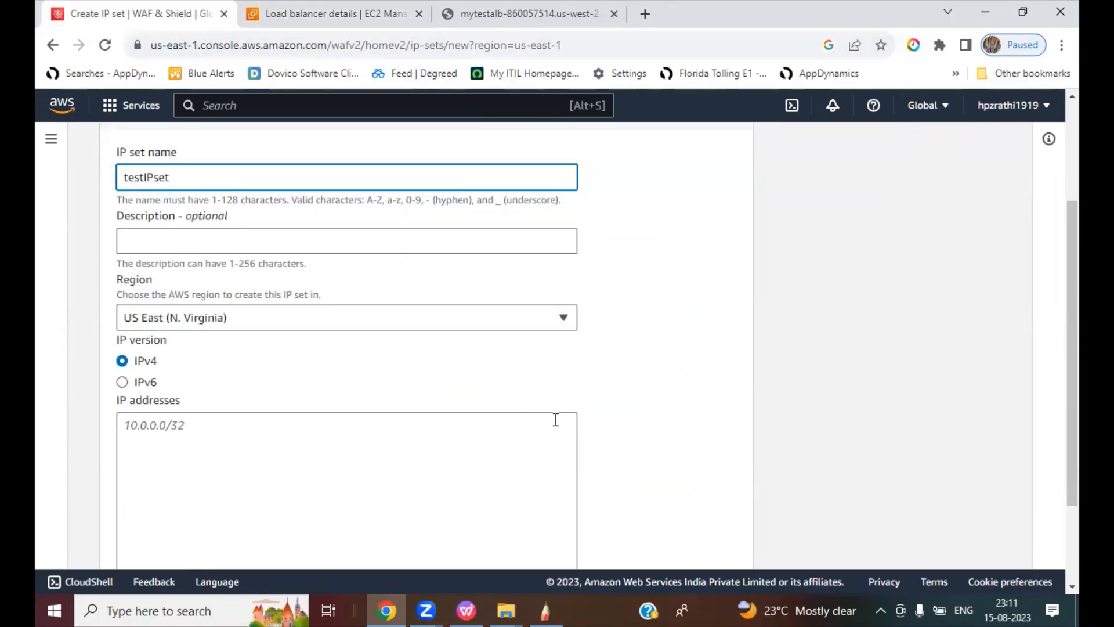
pyautogui.click(250, 325)
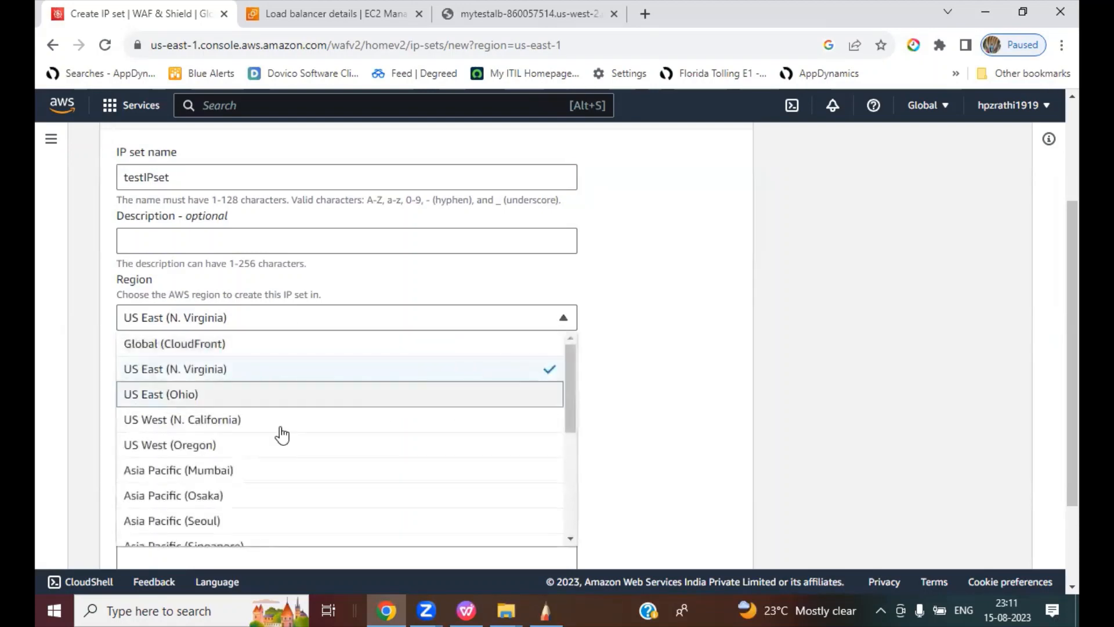
pyautogui.click(194, 445)
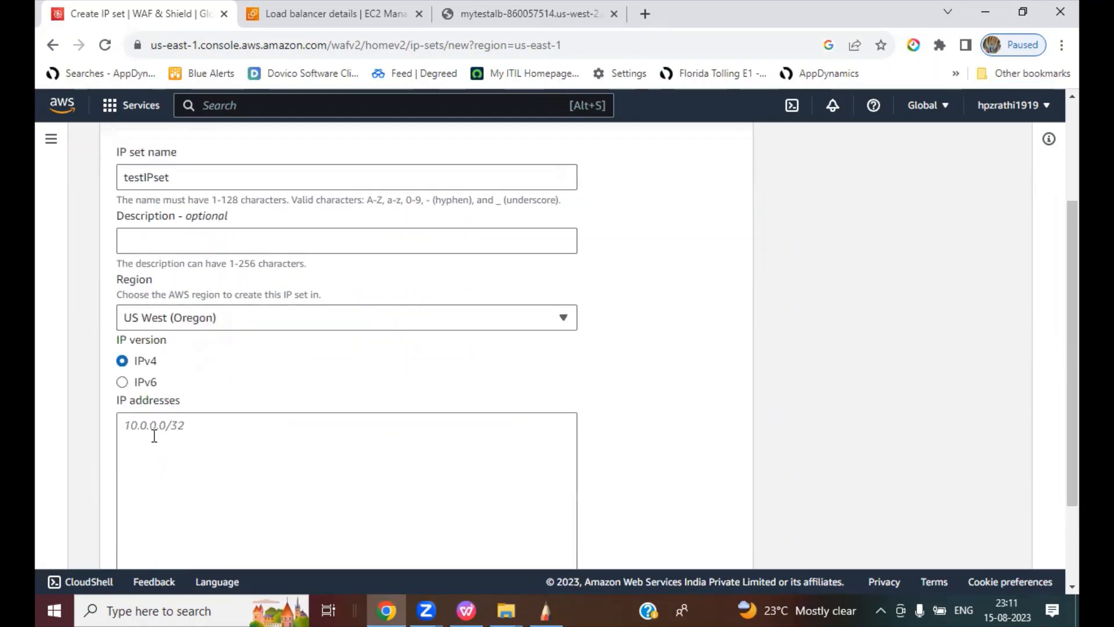
# Search the web for "whatismyipaddress" in a new tab to find the IP address for the set.
pyautogui.click(257, 424)
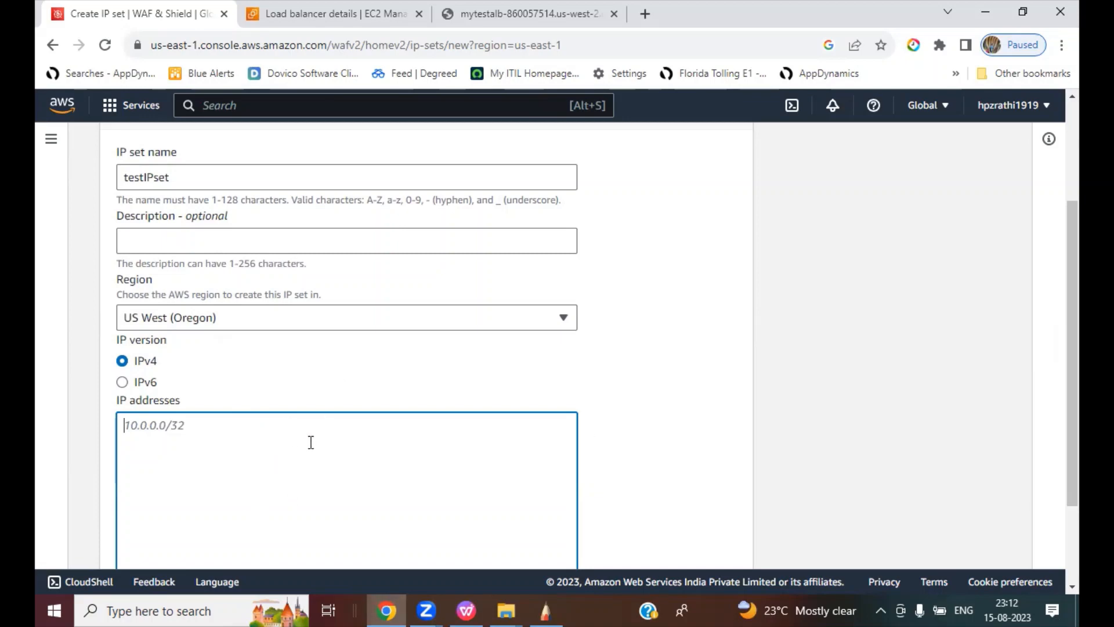
pyautogui.click(645, 13)
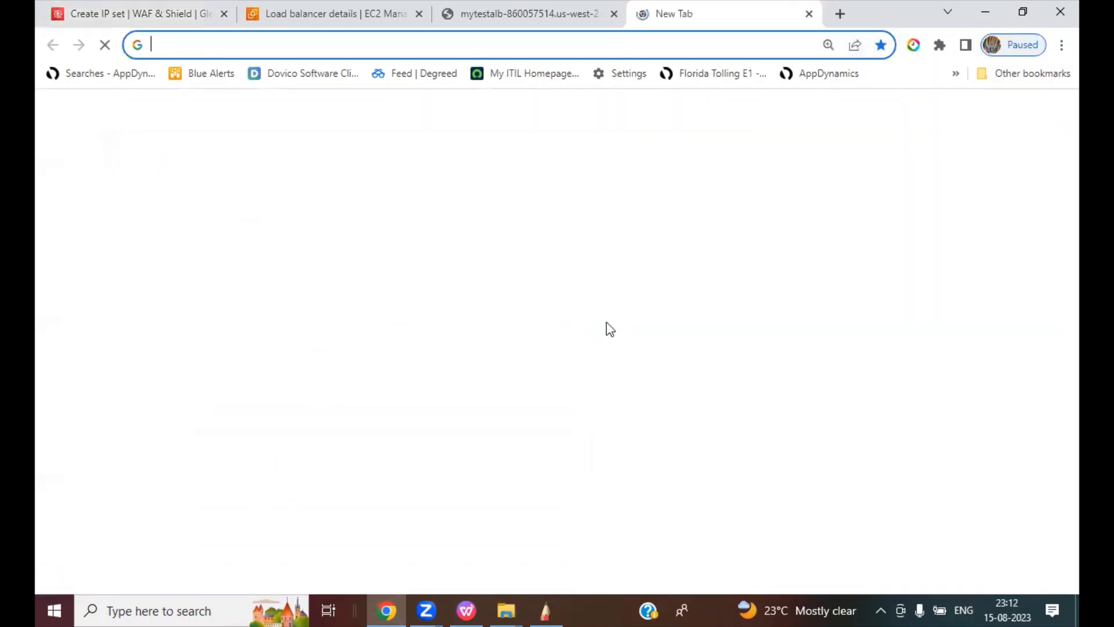
pyautogui.write('qwhat')
pyautogui.press('BackSpace')
pyautogui.press('BackSpace')
pyautogui.press('BackSpace')
pyautogui.press('BackSpace')
pyautogui.press('BackSpace')
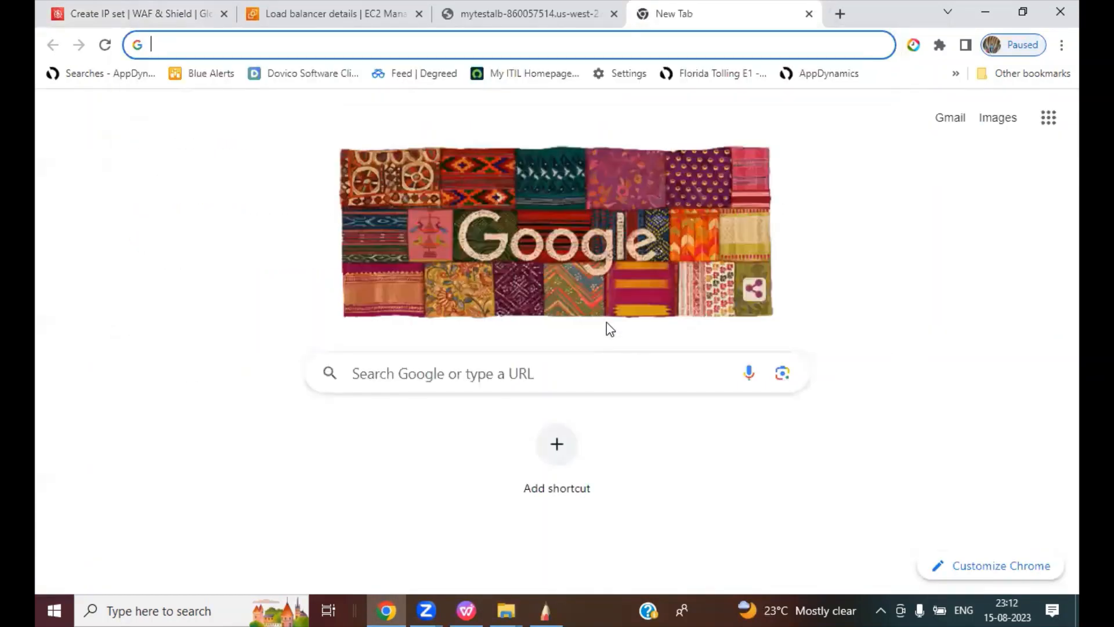
pyautogui.write('whatismyipaddress')
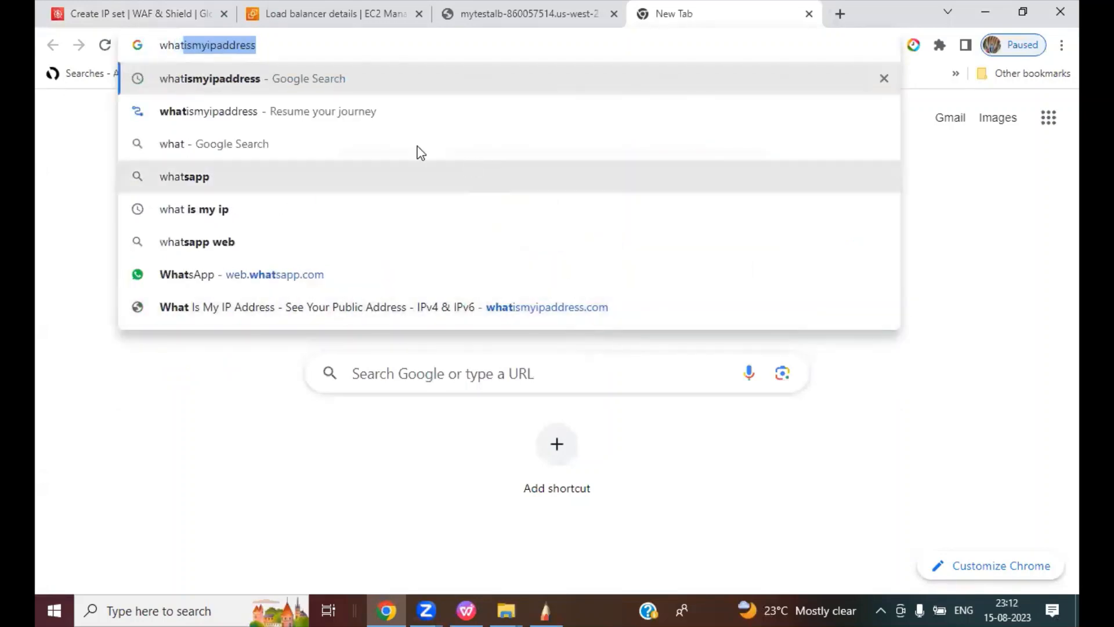
pyautogui.click(182, 88)
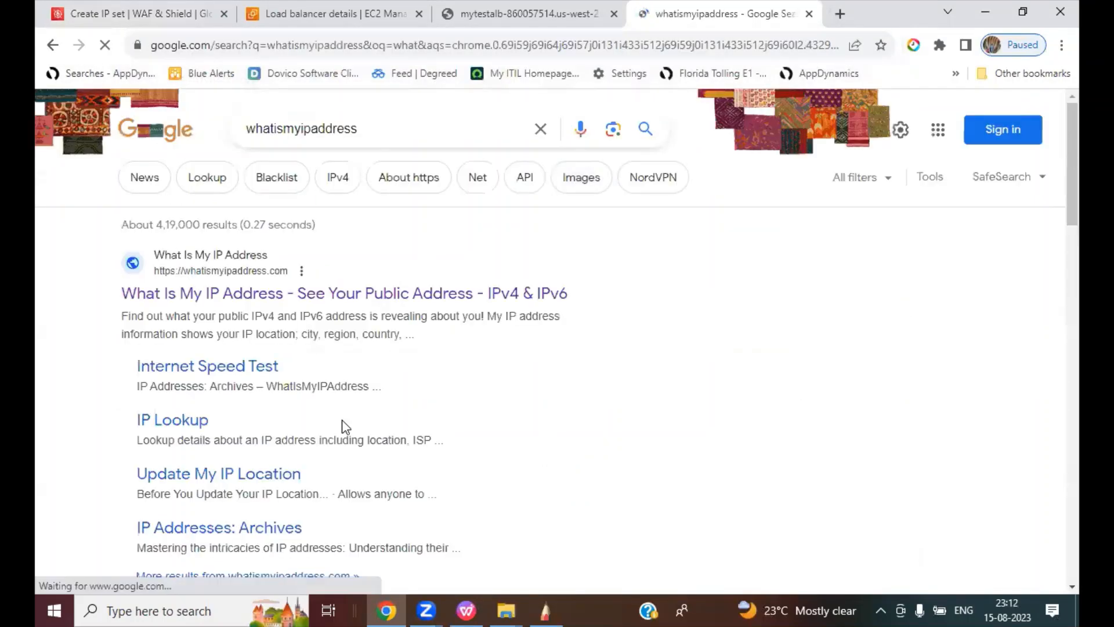
# Open the What Is My IP Address site from the search results and copy the displayed IPv4 address.
pyautogui.click(354, 297)
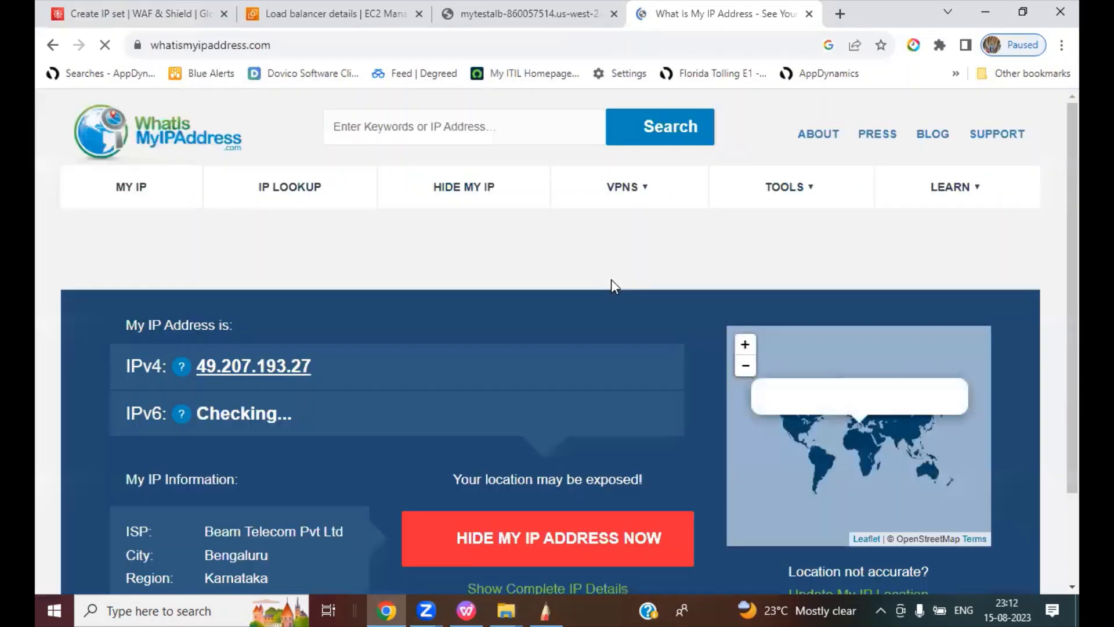
pyautogui.moveTo(352, 374); pyautogui.dragTo(194, 366)
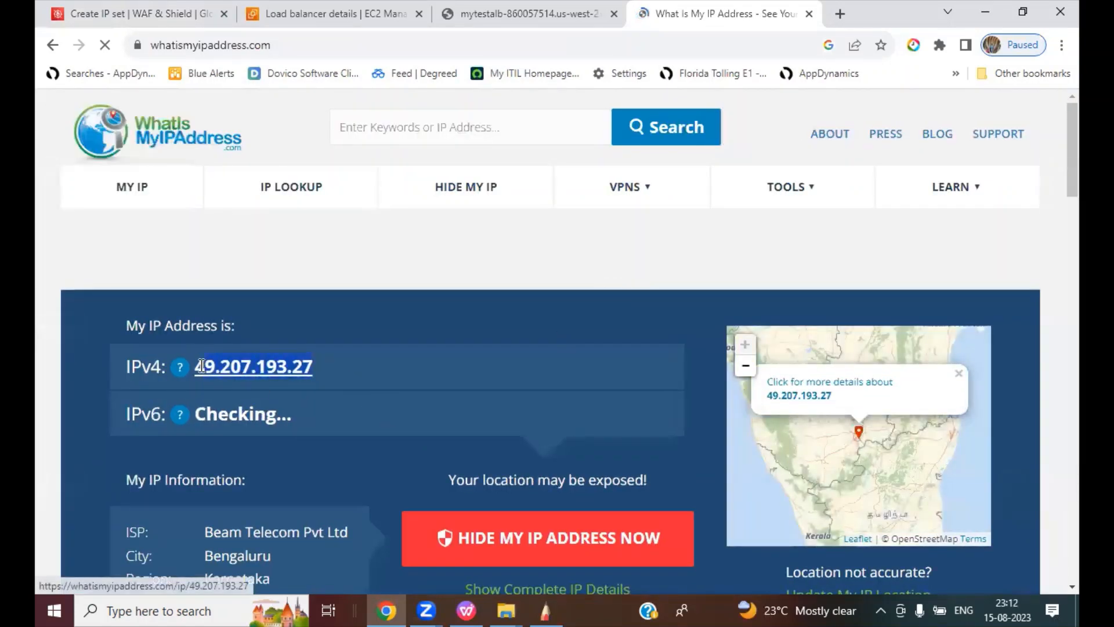
pyautogui.rightClick(252, 367)
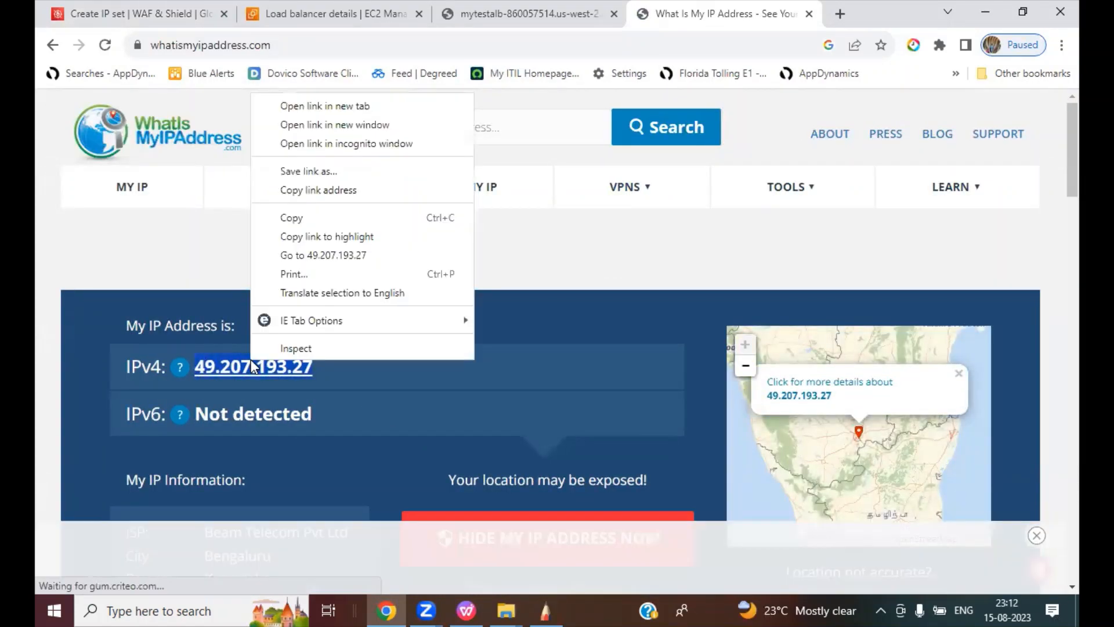
pyautogui.click(290, 221)
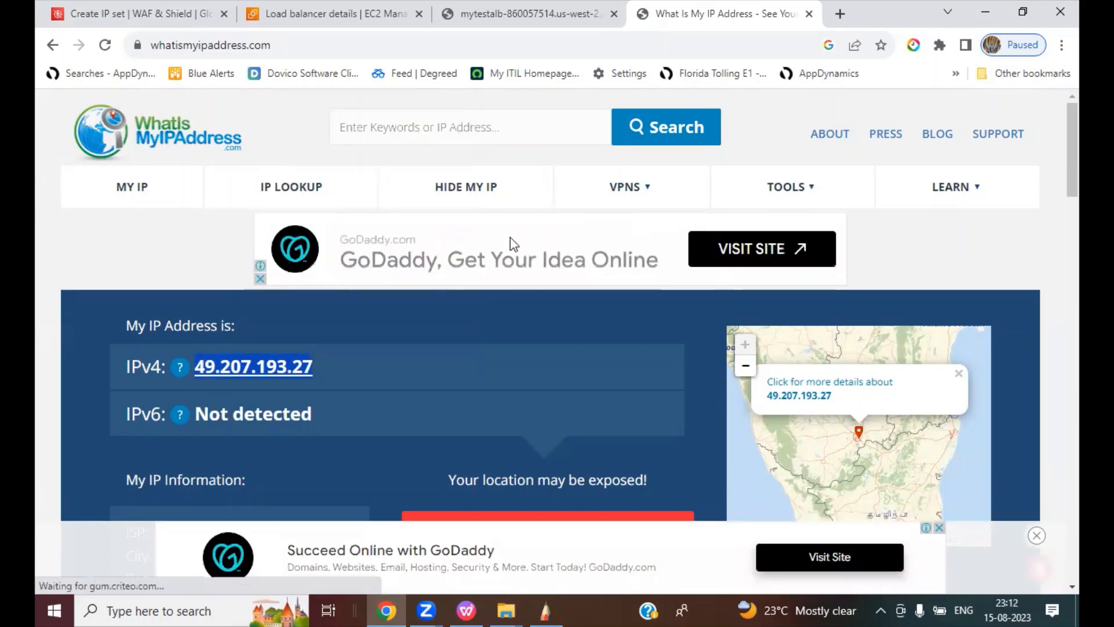
# Switch to Notepad, paste the IPv4 address into a blank note, and copy it from there as plain text.
pyautogui.press('super+r')
pyautogui.press('Return')
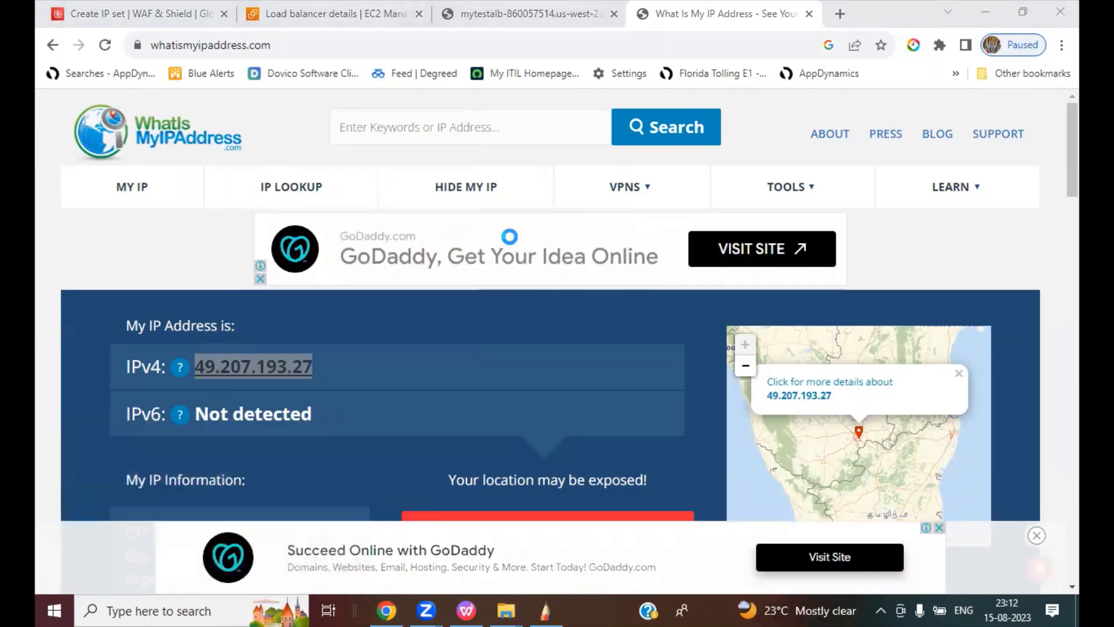
pyautogui.hotkey('ctrl', 'v')
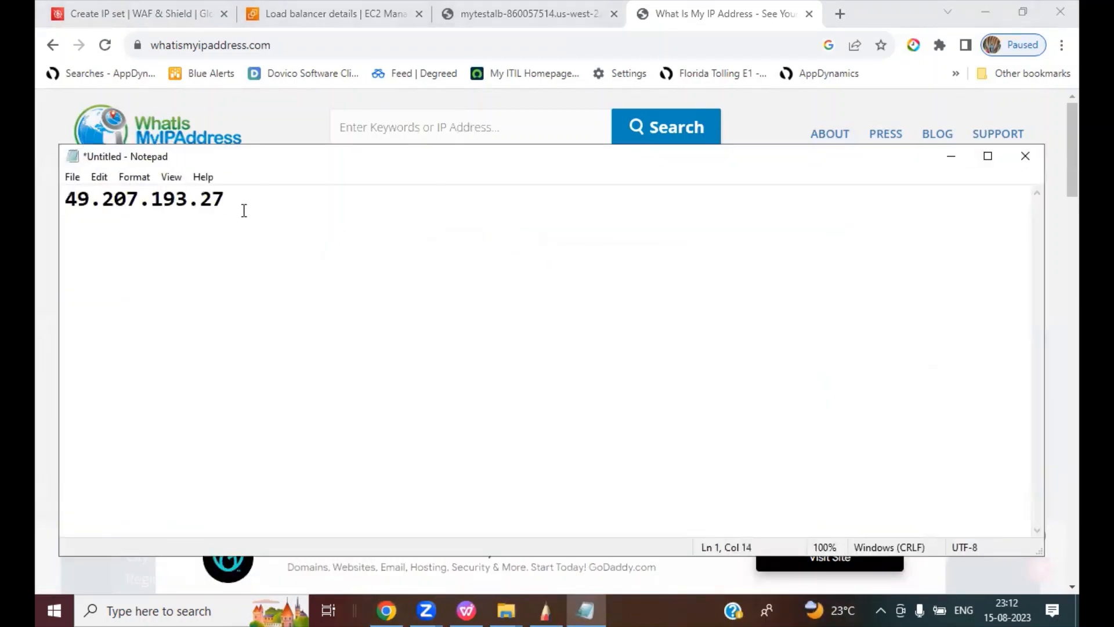
pyautogui.moveTo(231, 200); pyautogui.dragTo(65, 200)
pyautogui.rightClick(147, 195)
pyautogui.click(189, 248)
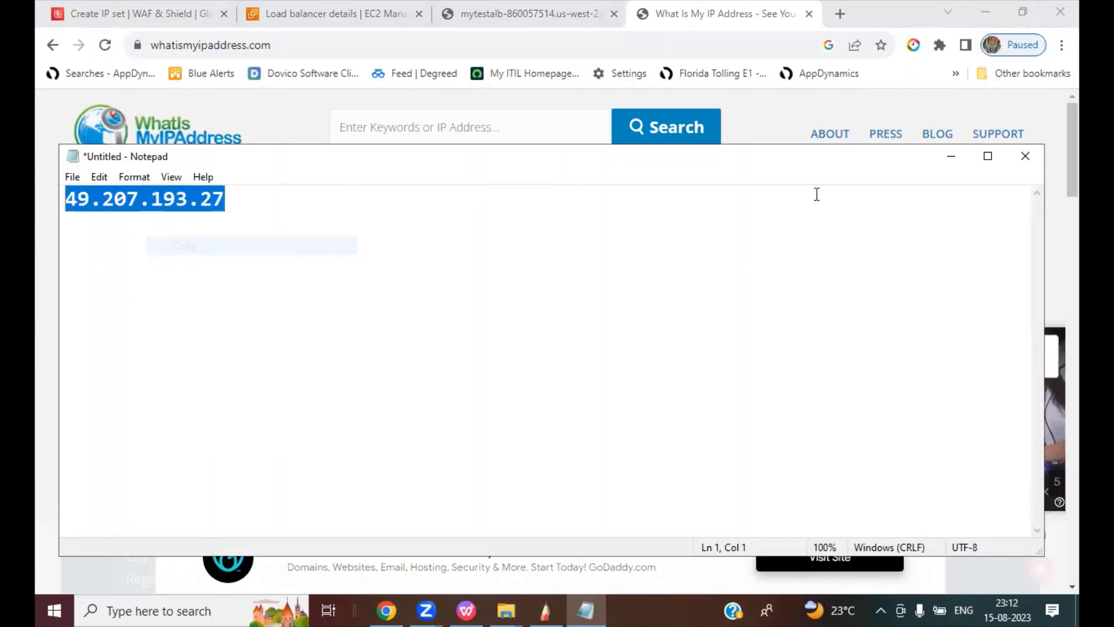
# Return to the IP set form in Chrome and enter 49.207.193.27/32 as its IP address.
pyautogui.click(952, 157)
pyautogui.click(106, 15)
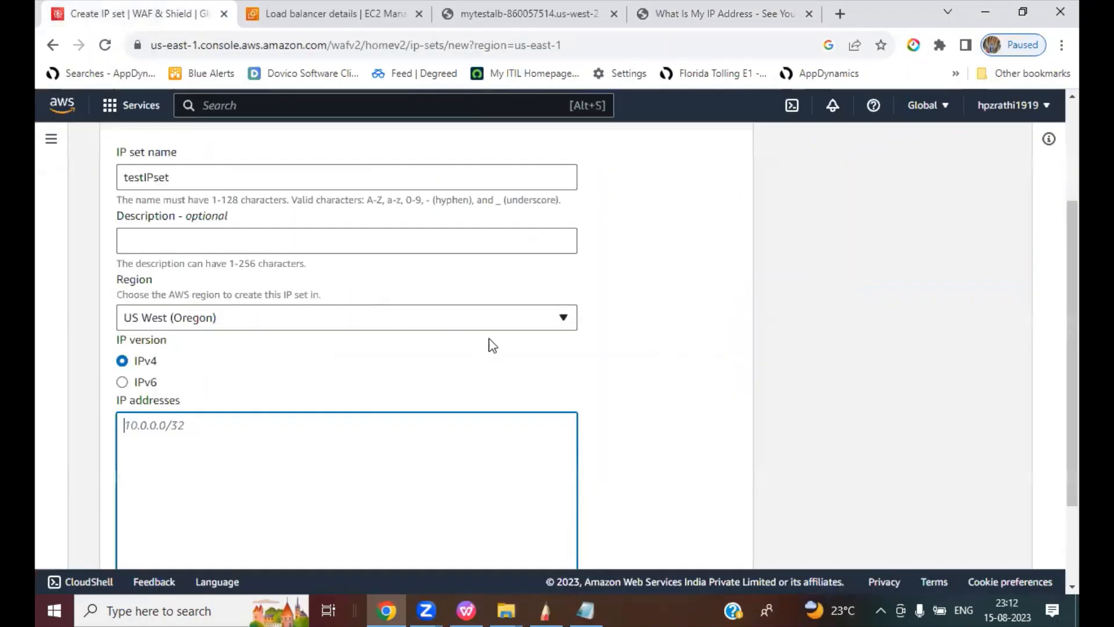
pyautogui.hotkey('ctrl', 'v')
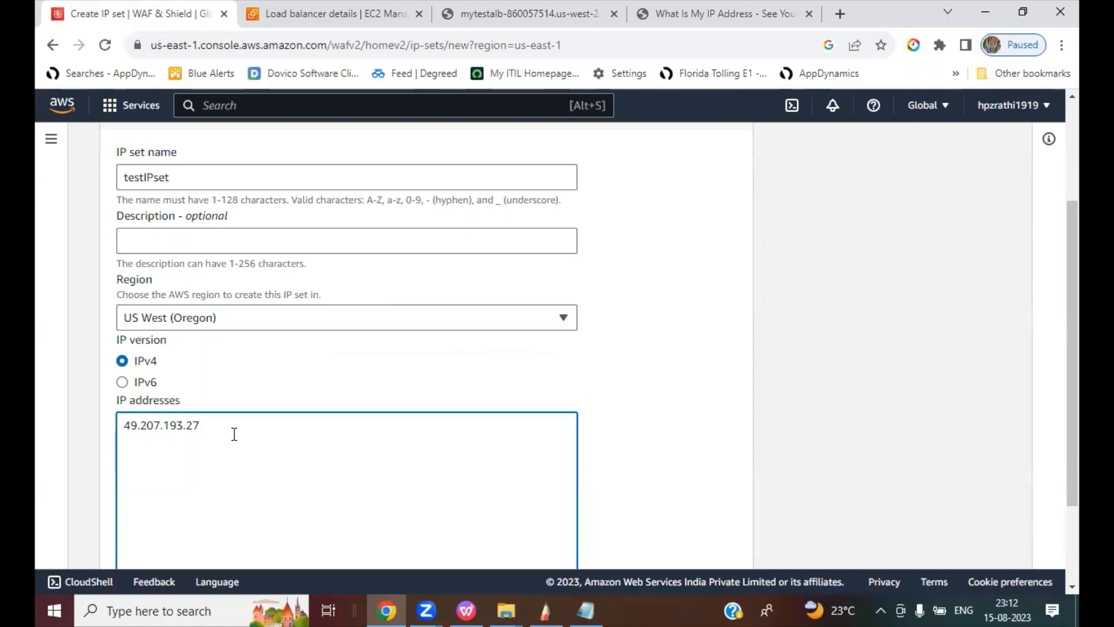
pyautogui.write('/32')
pyautogui.click(820, 435)
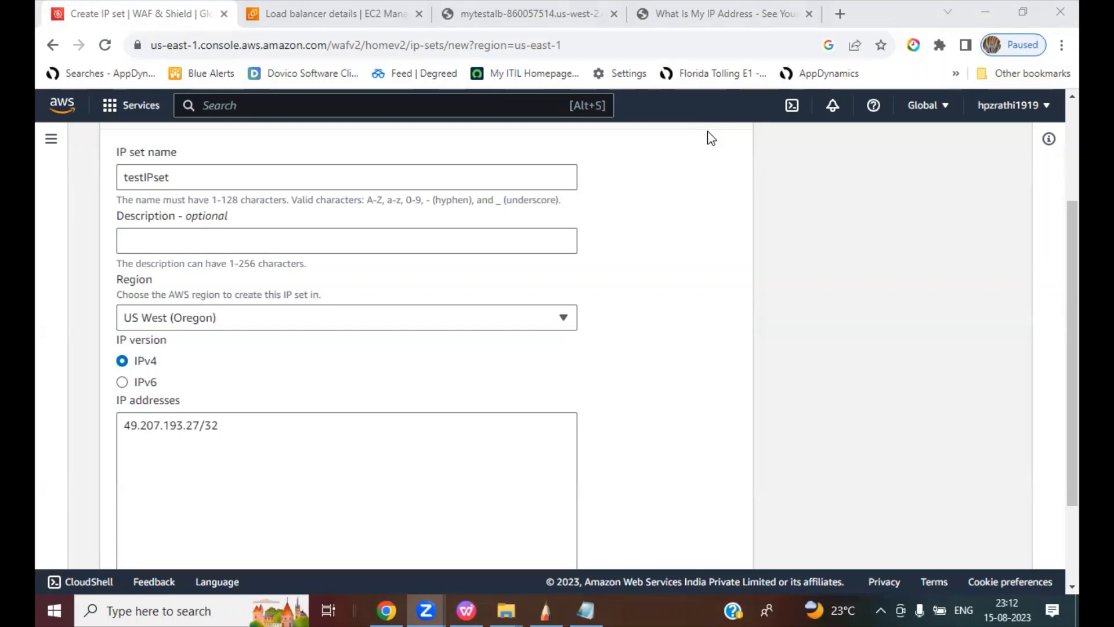
# Create the IP set and switch the IP sets list to the US West (Oregon) region.
pyautogui.moveTo(1072, 416); pyautogui.dragTo(1054, 490)
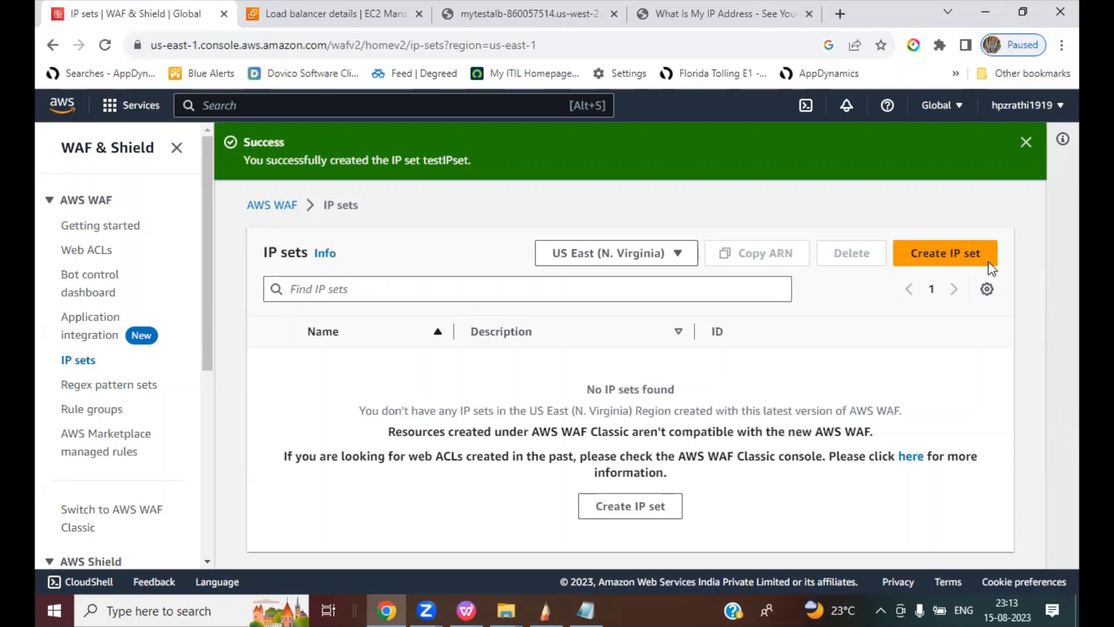
pyautogui.click(619, 254)
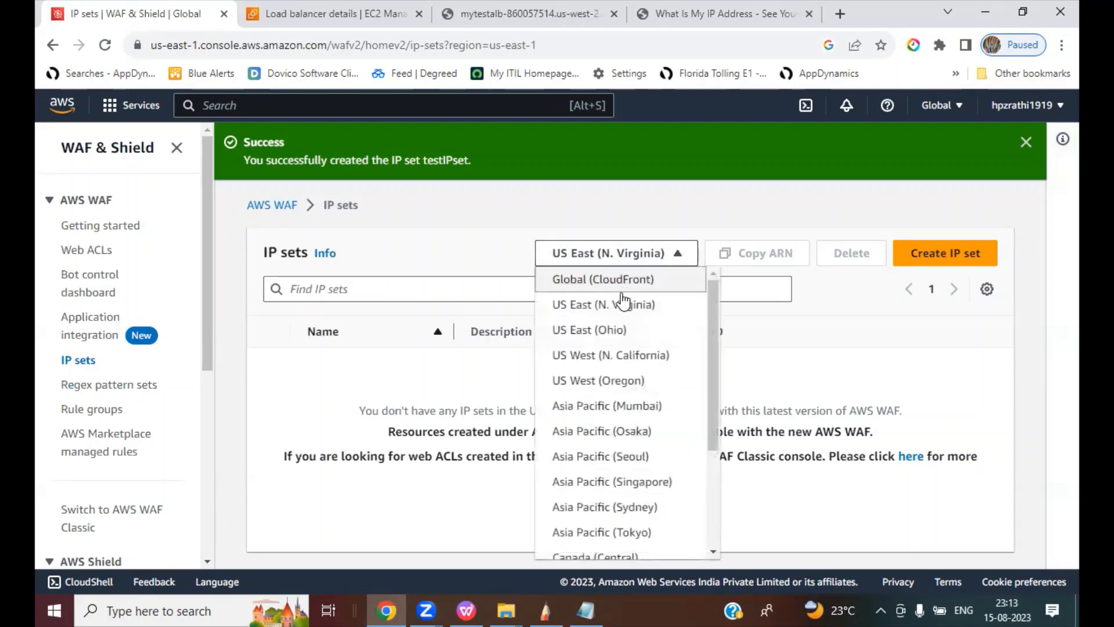
pyautogui.click(618, 380)
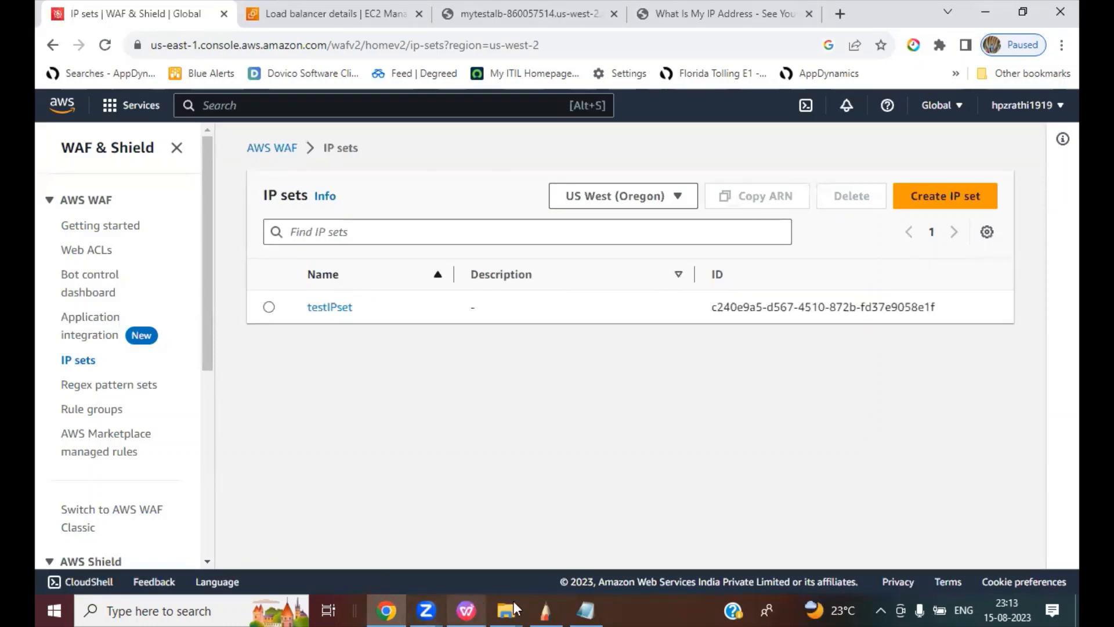
# Check the next lab step in the presentation and return to the AWS console.
pyautogui.click(589, 607)
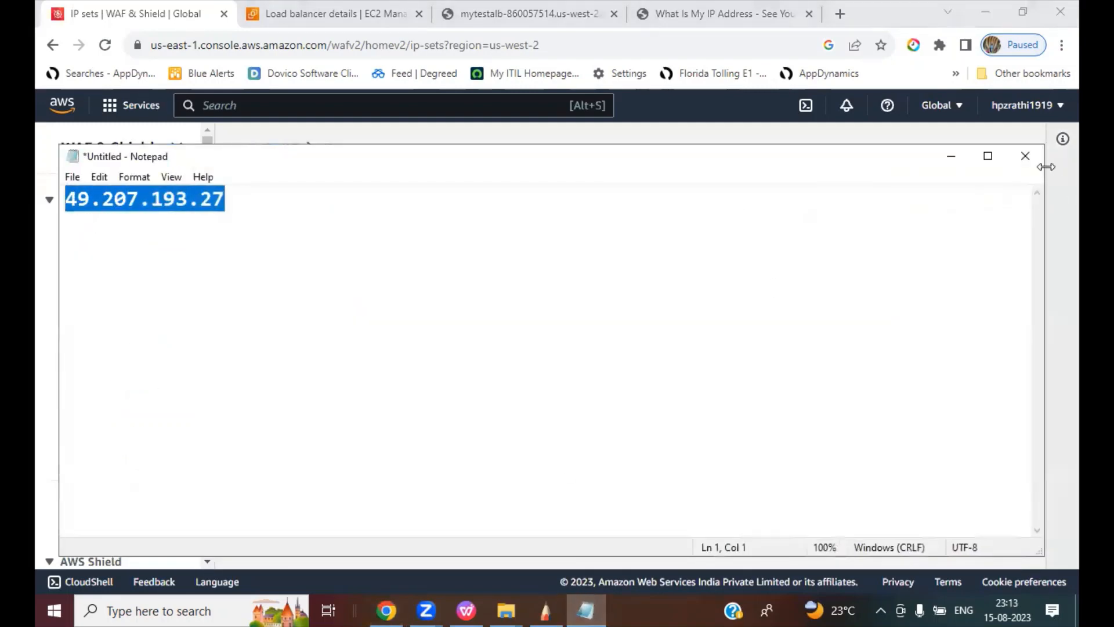
pyautogui.click(950, 157)
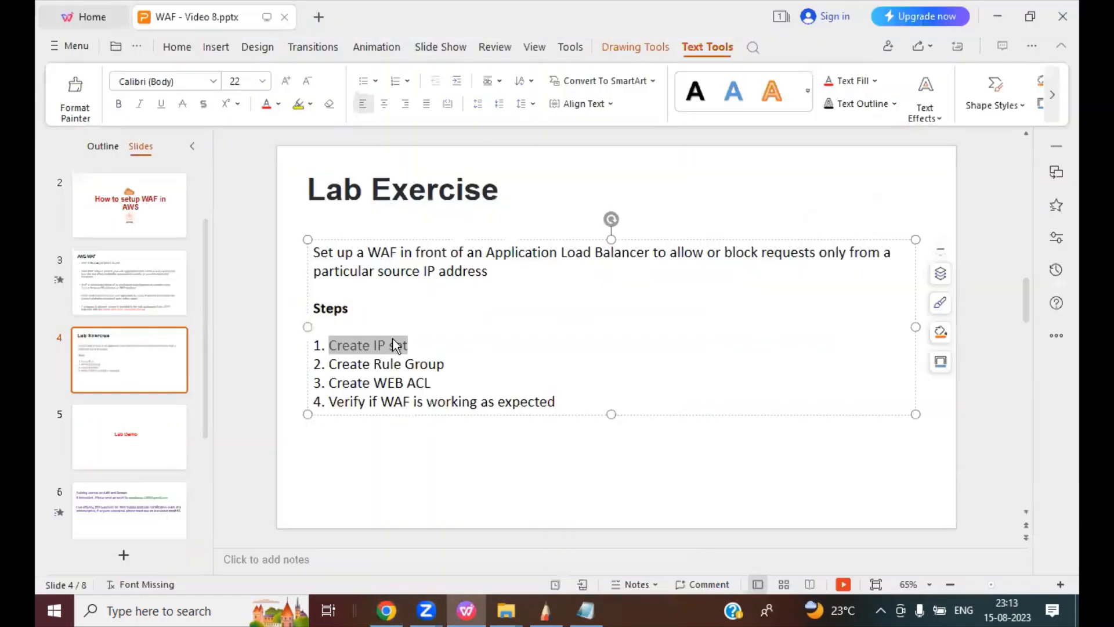
pyautogui.moveTo(329, 364); pyautogui.dragTo(456, 362)
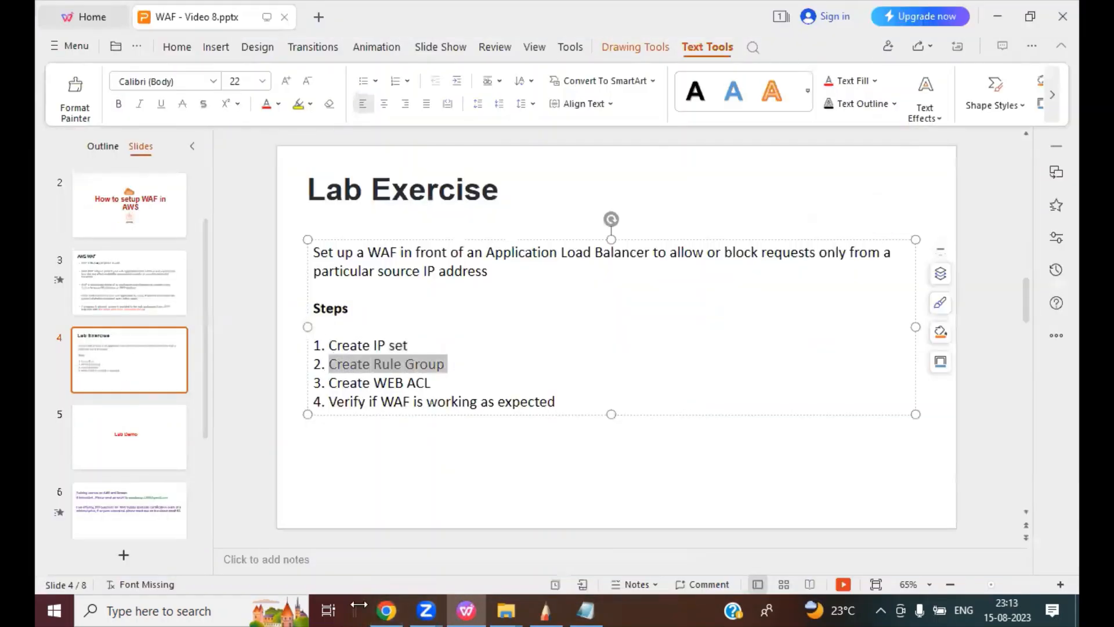
pyautogui.click(387, 611)
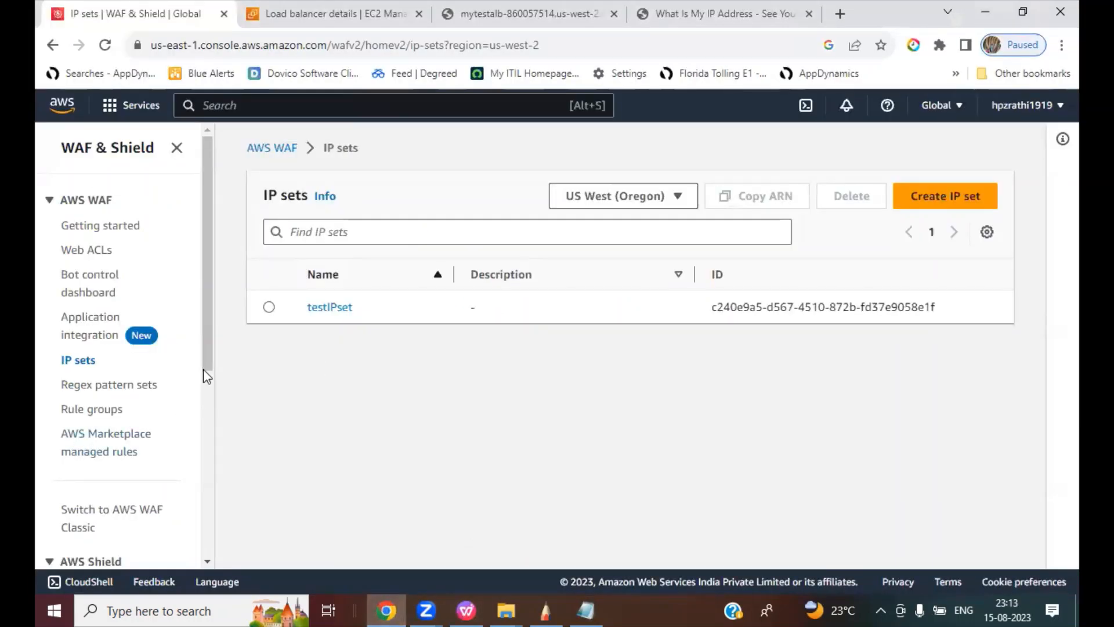
# Go to the WAF rule groups and start creating a new rule group.
pyautogui.scroll(-1, 207, 376)
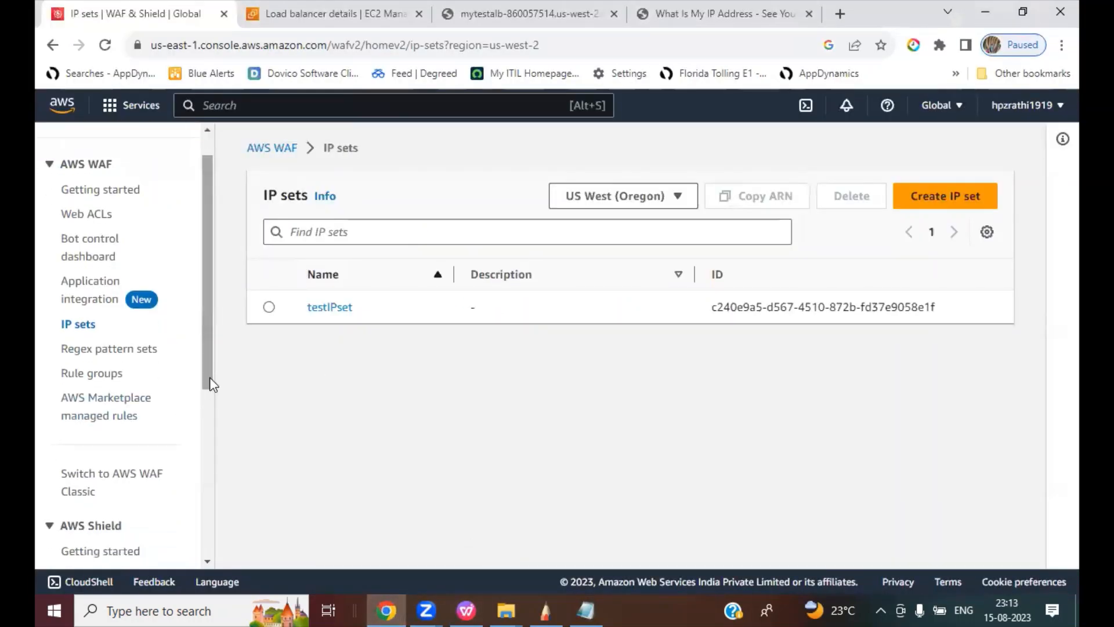
pyautogui.click(641, 82)
pyautogui.moveTo(48, 414)
pyautogui.mouseDown()
pyautogui.moveTo(73, 376)
pyautogui.moveTo(73, 387)
pyautogui.mouseUp()
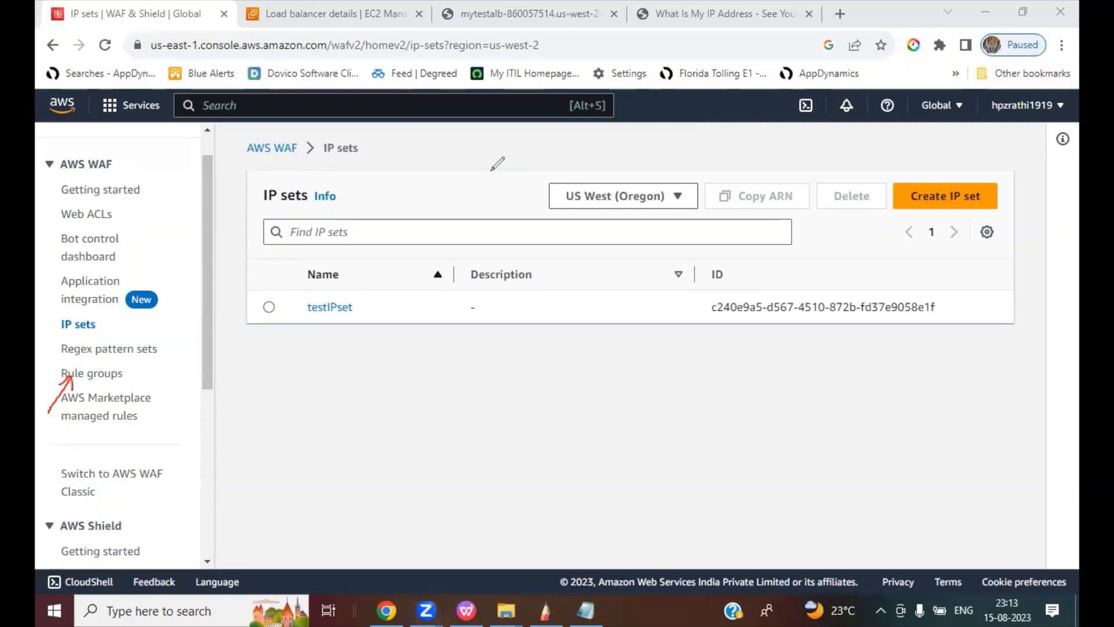
pyautogui.click(107, 374)
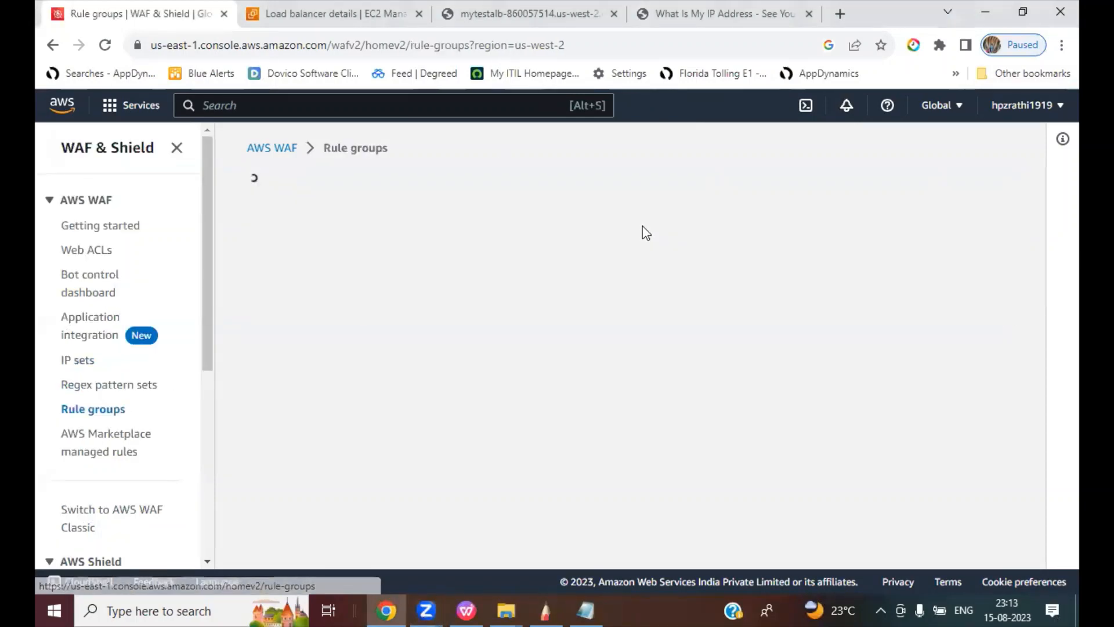
pyautogui.click(931, 195)
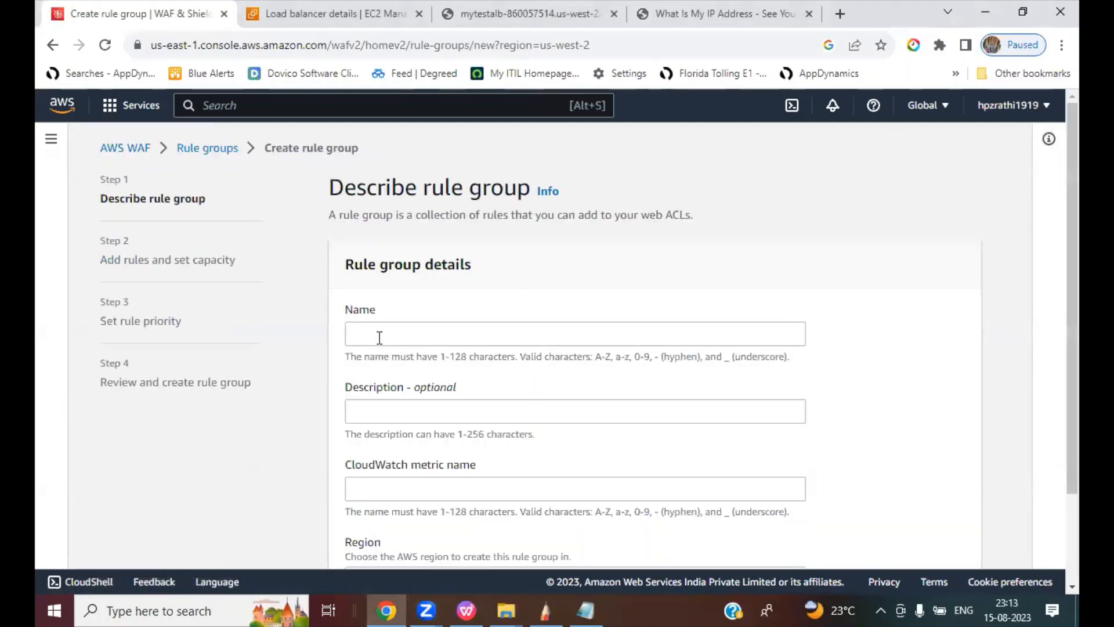
# Name the rule group testrg, keep the region US West (Oregon), and continue to adding rules.
pyautogui.click(380, 338)
pyautogui.write('test')
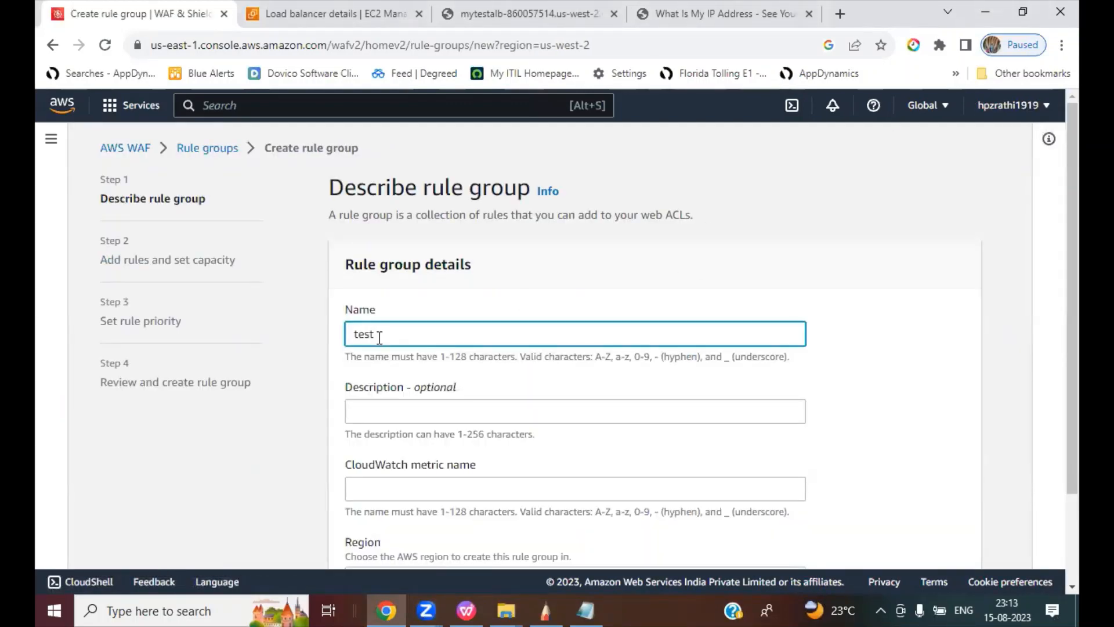
pyautogui.write('rg')
pyautogui.scroll(-2, 535, 406)
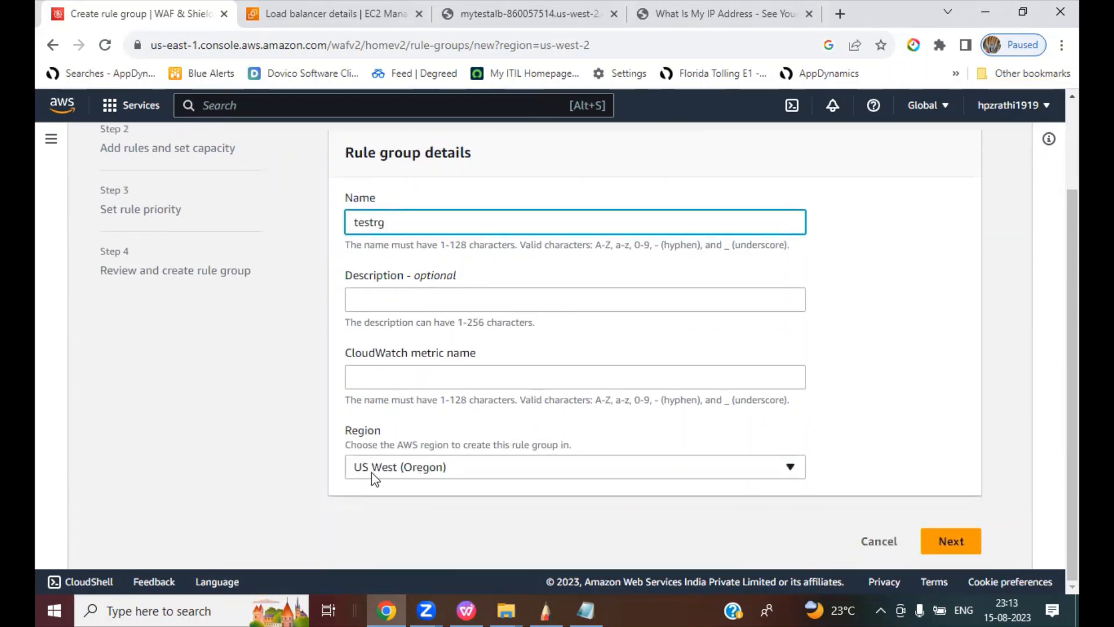
pyautogui.click(952, 542)
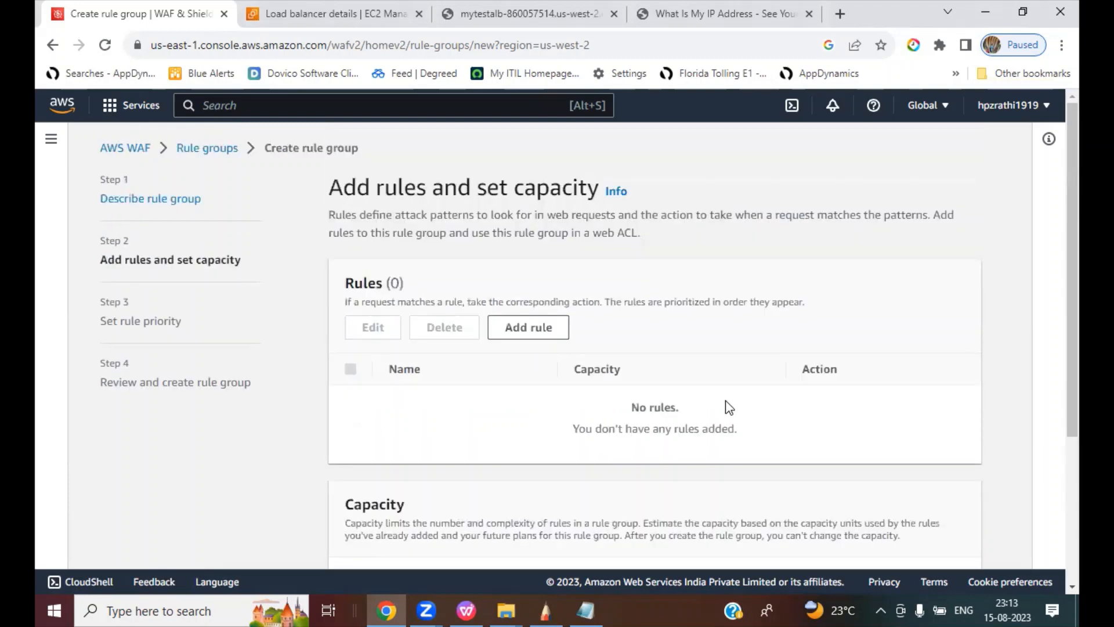
# Start a new rule in the rule group and name it testrule.
pyautogui.click(550, 327)
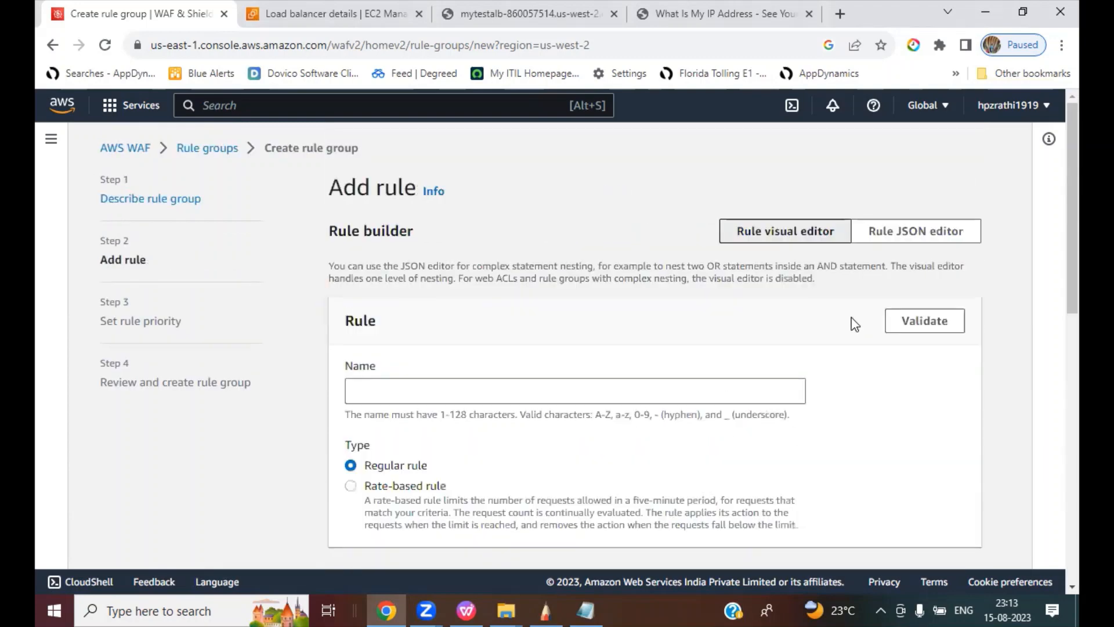
pyautogui.click(435, 388)
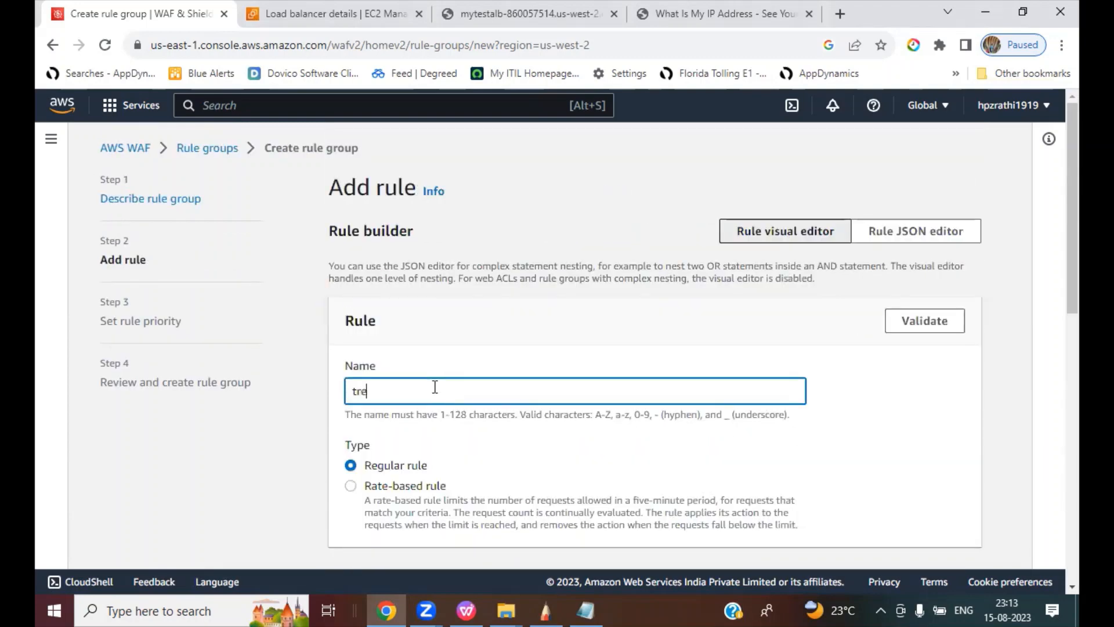
pyautogui.write('testrul')
pyautogui.scroll(-4, 667, 425)
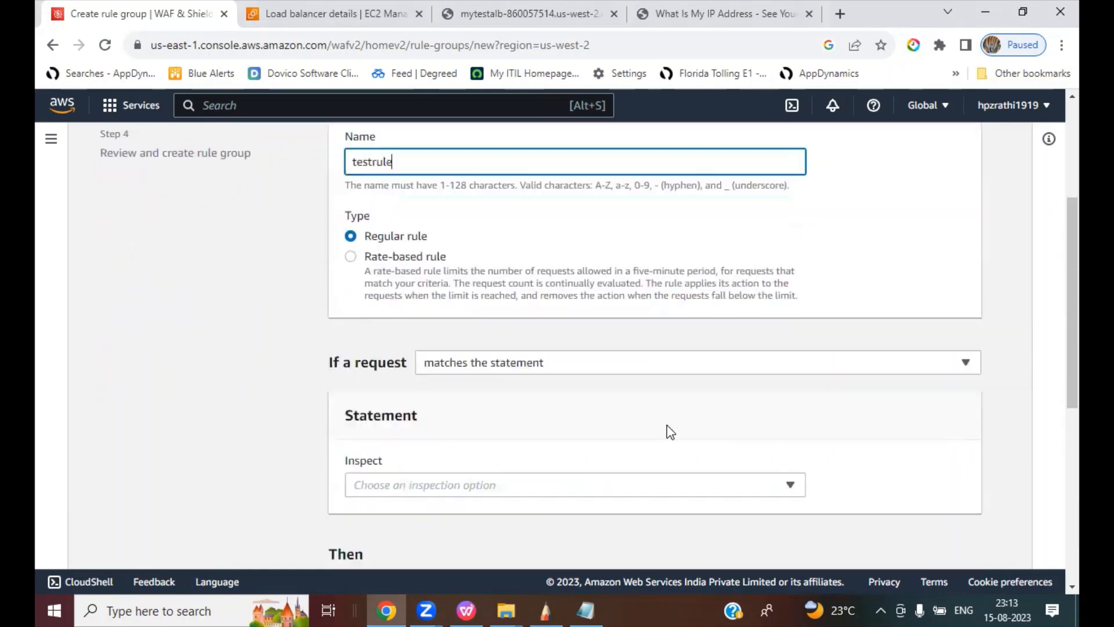
# Examine the actions available for the rule: Allow, Block, Count, CAPTCHA and Challenge.
pyautogui.scroll(-4, 627, 442)
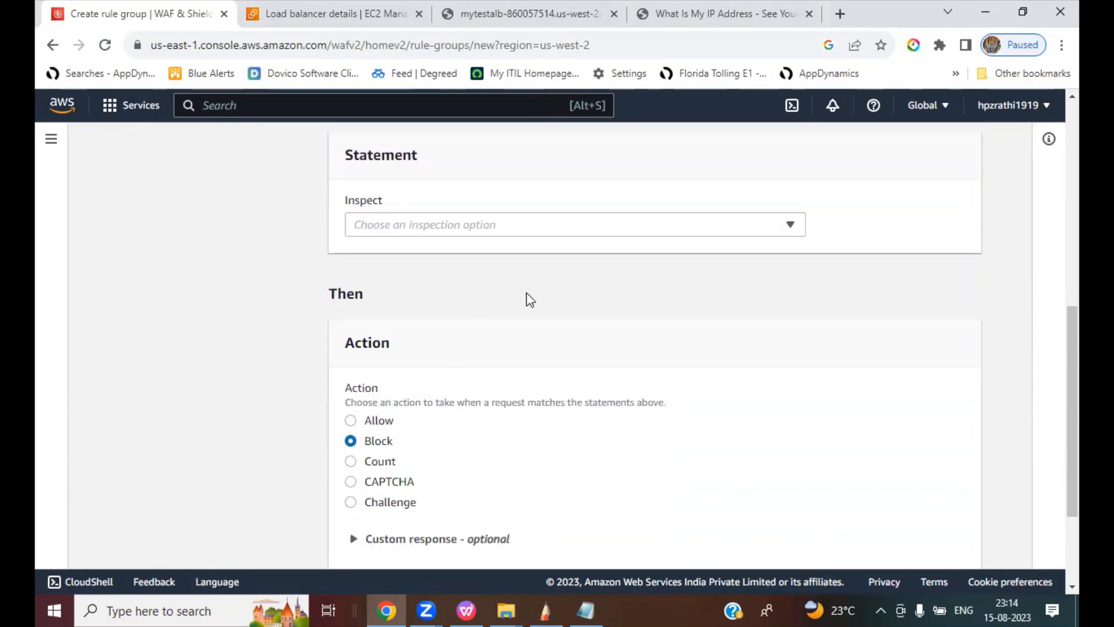
pyautogui.click(799, 76)
pyautogui.moveTo(304, 379)
pyautogui.mouseDown()
pyautogui.moveTo(358, 339)
pyautogui.moveTo(347, 363)
pyautogui.mouseUp()
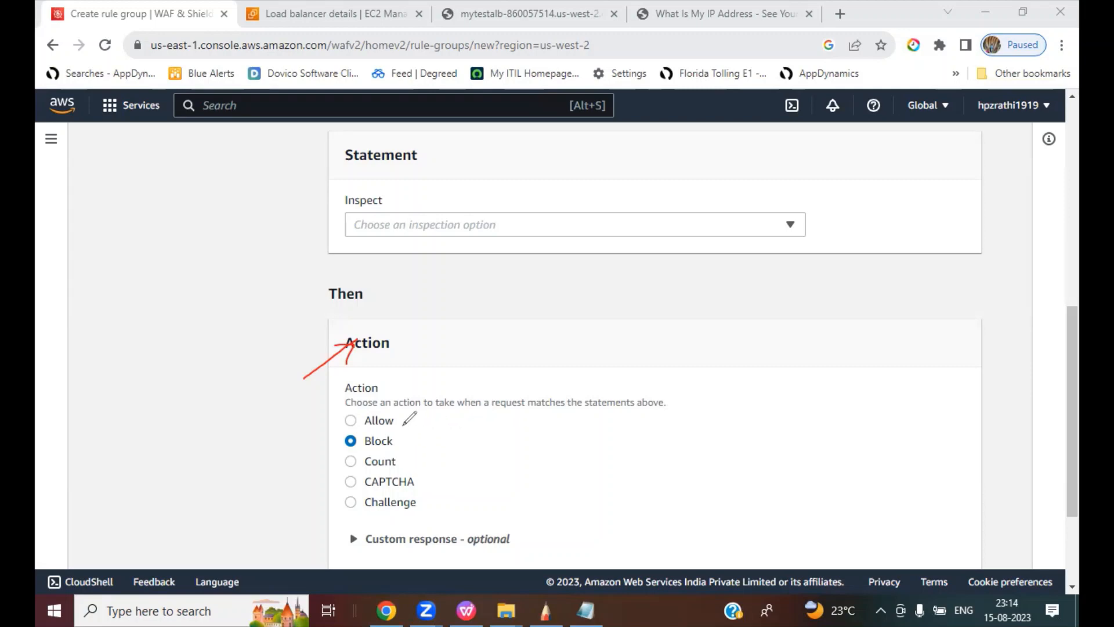
pyautogui.moveTo(397, 420); pyautogui.dragTo(421, 395)
pyautogui.moveTo(398, 441); pyautogui.dragTo(428, 412)
pyautogui.moveTo(402, 462); pyautogui.dragTo(428, 434)
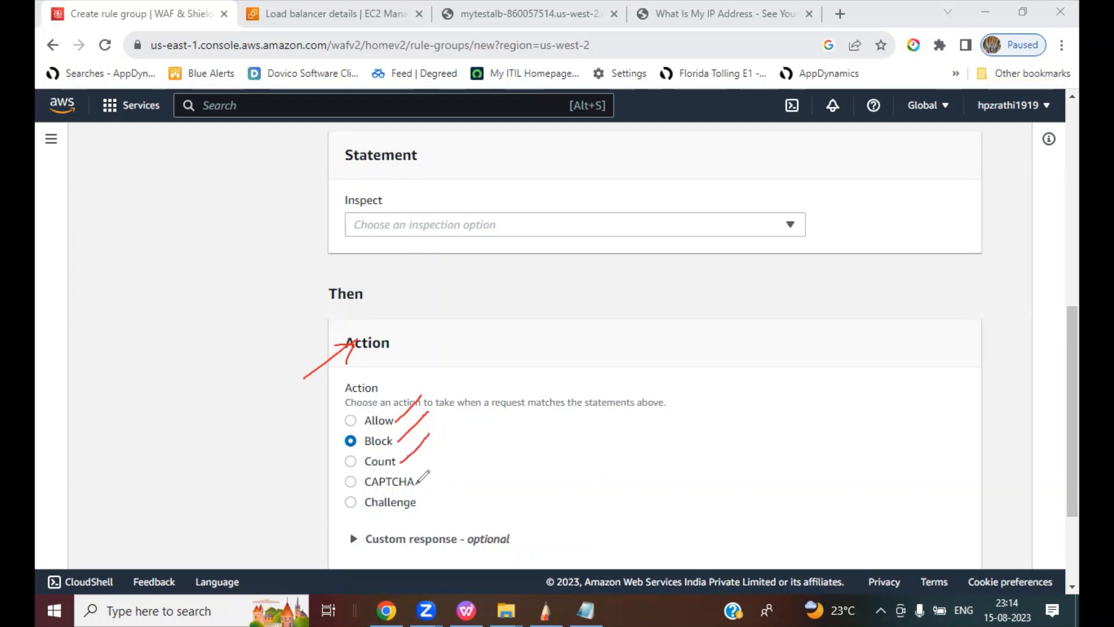
pyautogui.moveTo(418, 482); pyautogui.dragTo(458, 444)
pyautogui.moveTo(423, 502); pyautogui.dragTo(467, 466)
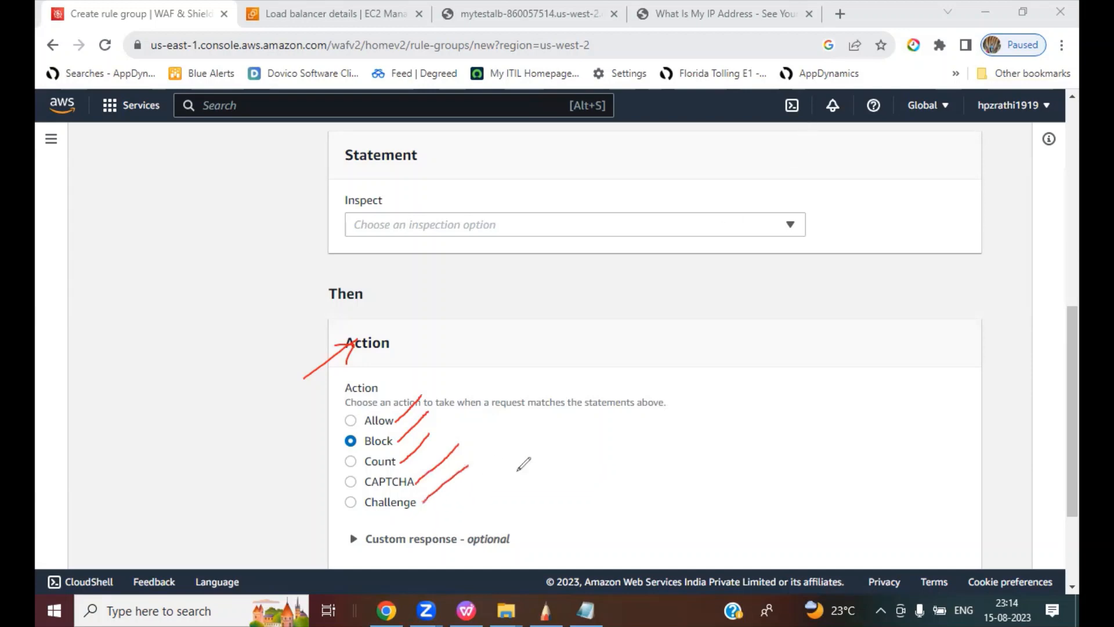
pyautogui.click(699, 163)
pyautogui.click(582, 473)
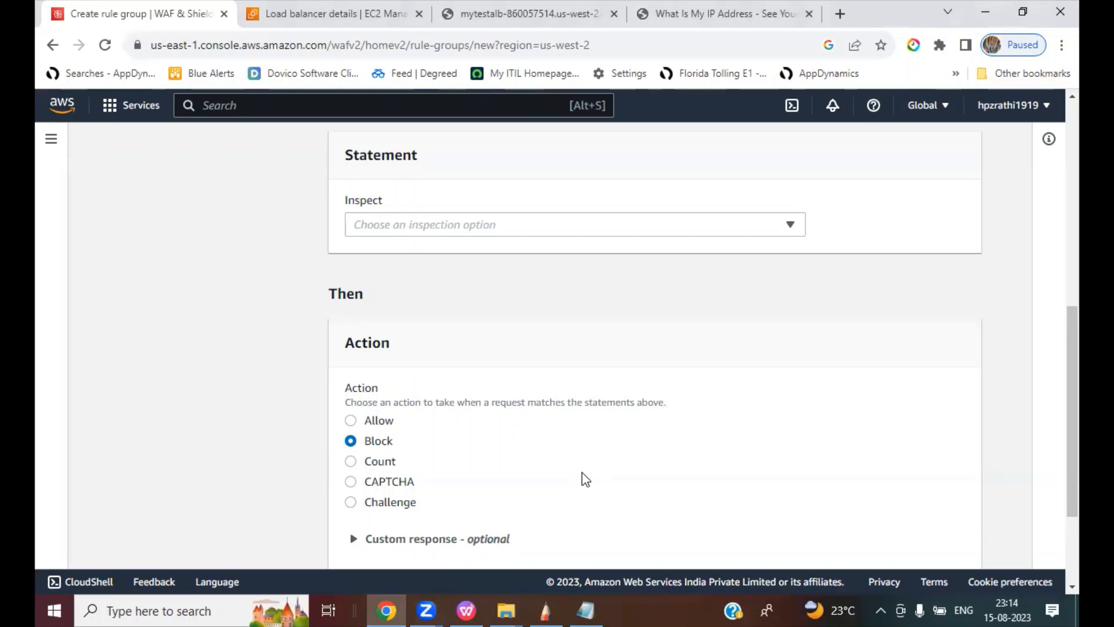
# Try to add the rule with the Block action, and go back to its statement settings.
pyautogui.scroll(-3, 634, 455)
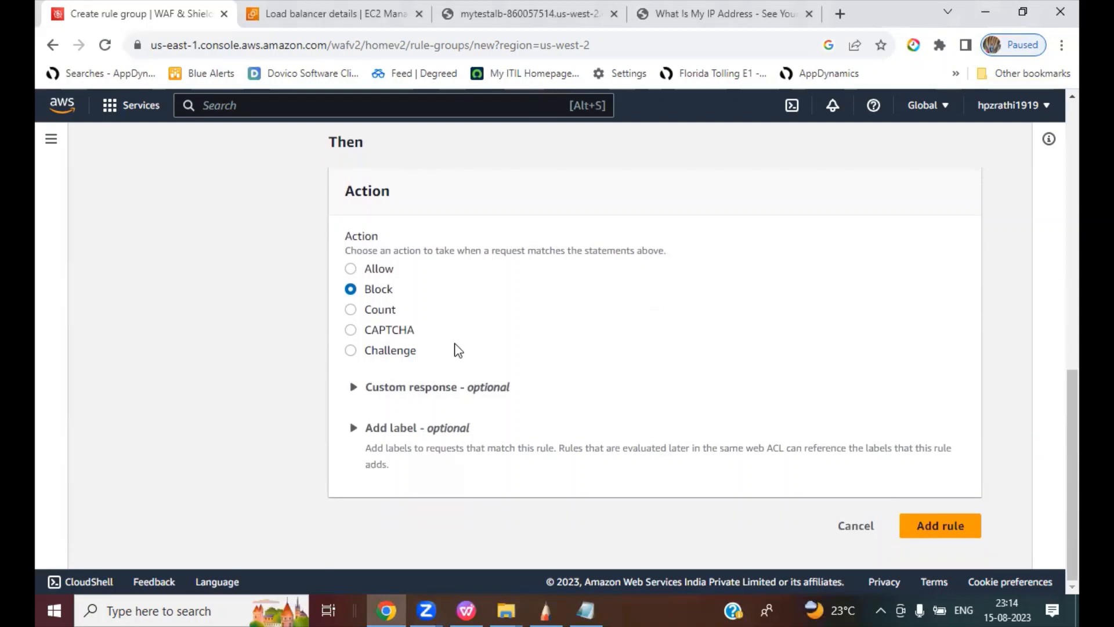
pyautogui.click(940, 527)
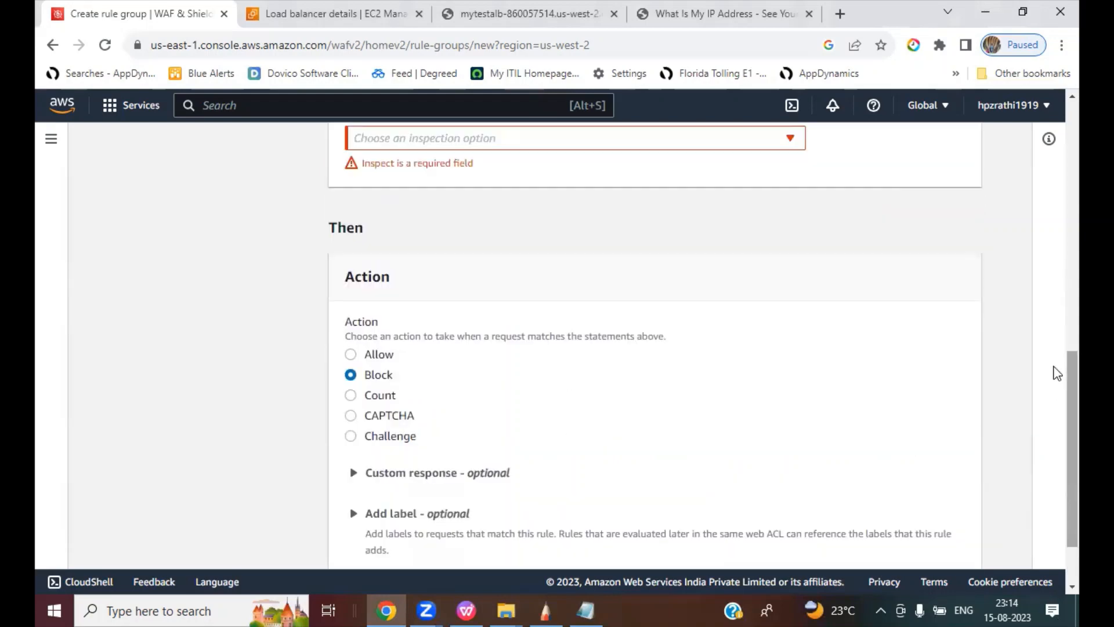
pyautogui.scroll(3, 978, 409)
pyautogui.scroll(3, 661, 366)
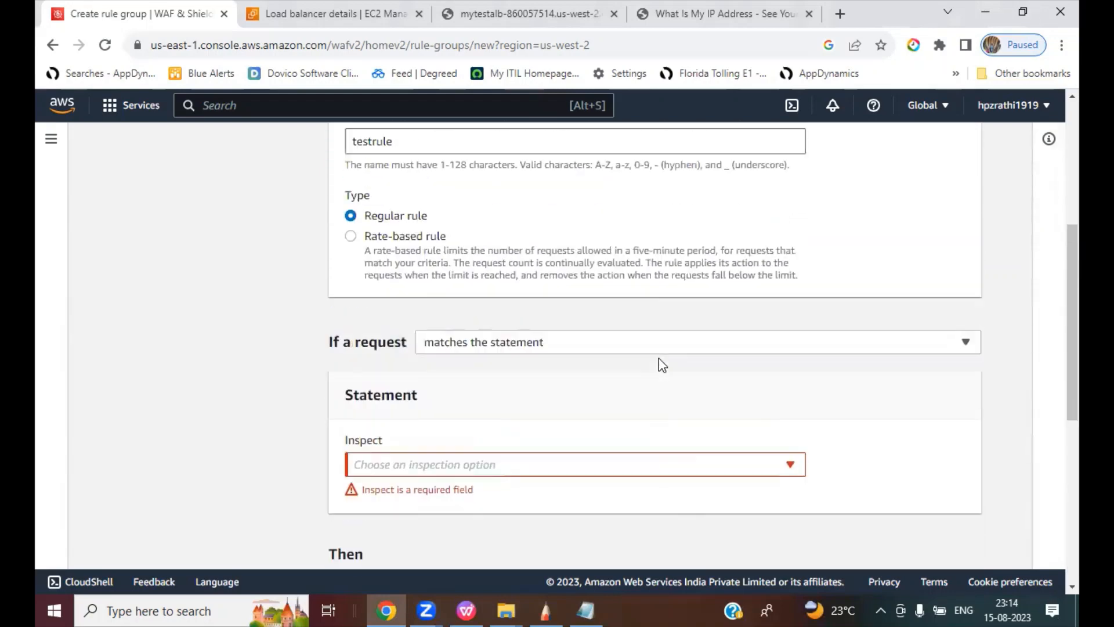
# Set the rule statement to inspect requests that originate from an IP address in testIPset.
pyautogui.scroll(-3, 650, 397)
pyautogui.click(448, 300)
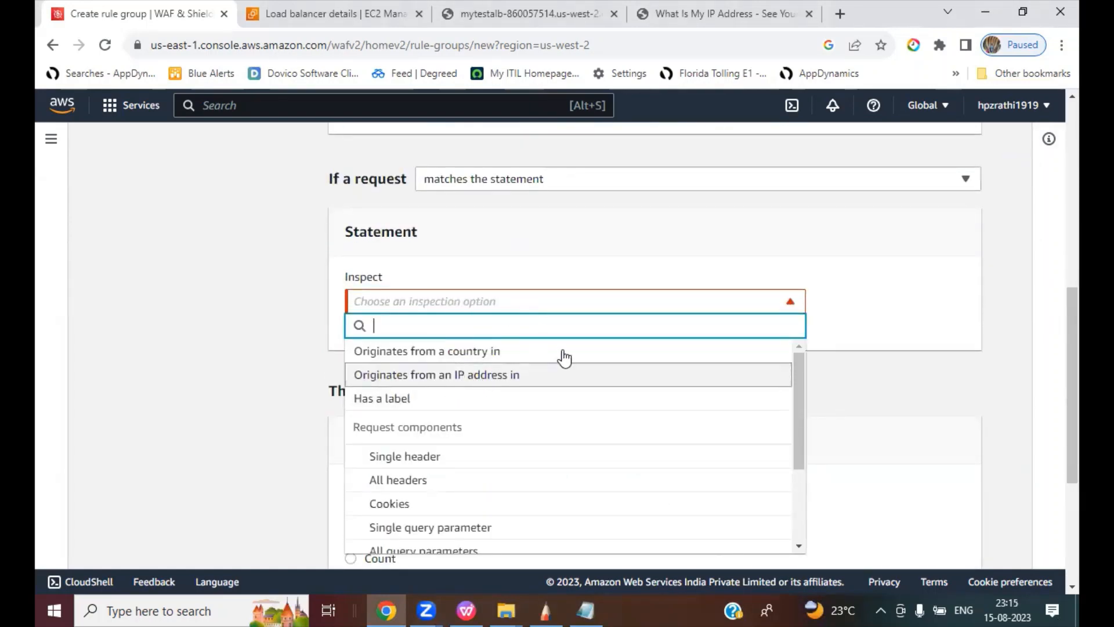
pyautogui.press('Return')
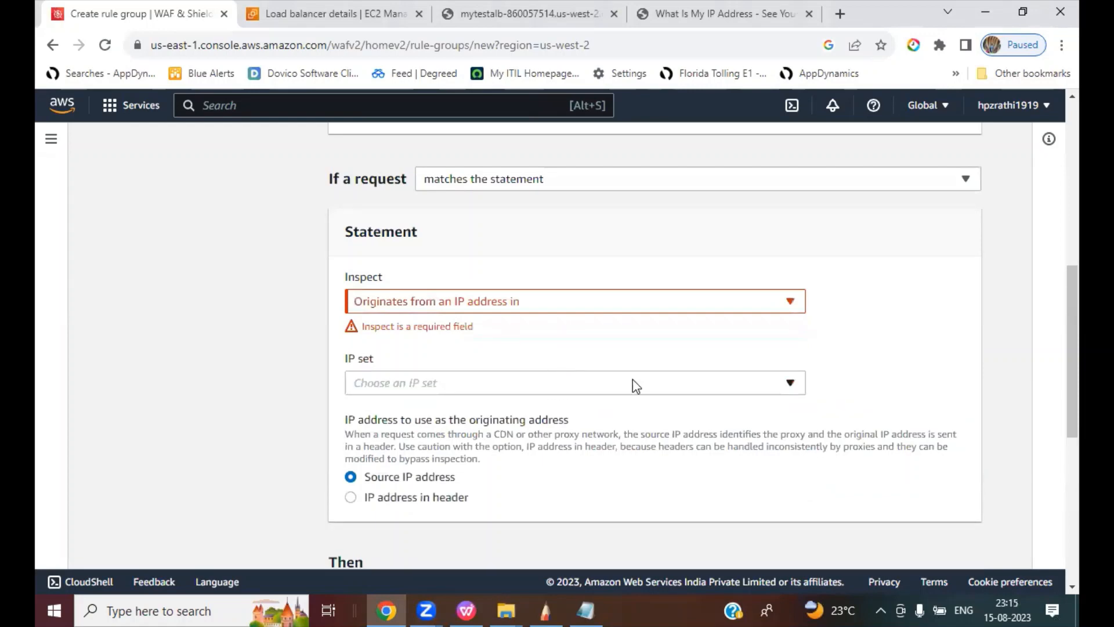
pyautogui.click(432, 385)
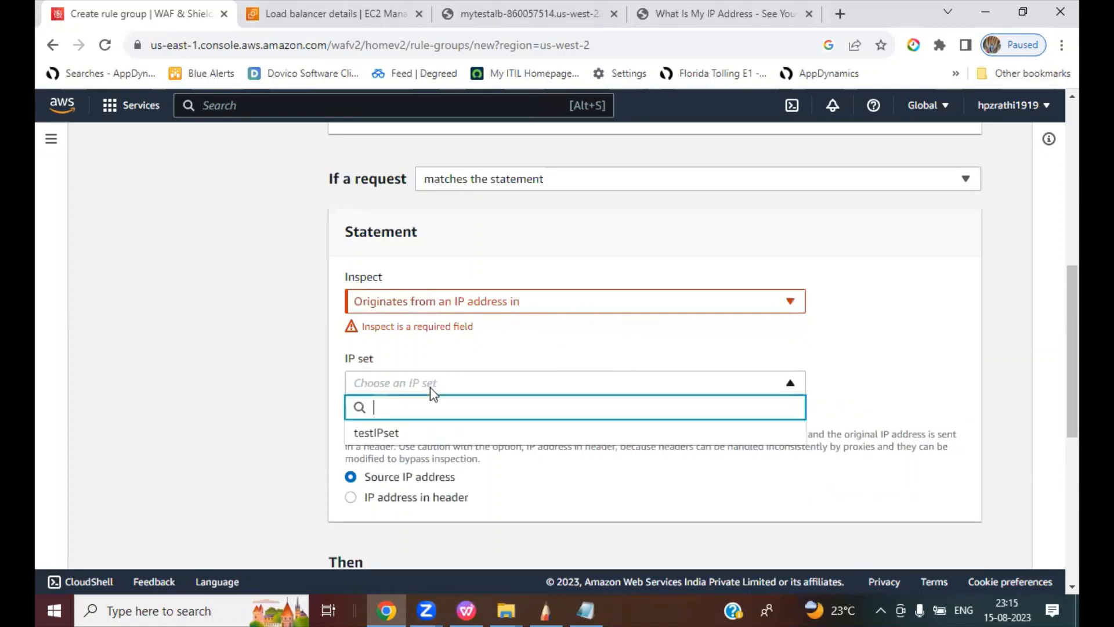
pyautogui.click(383, 433)
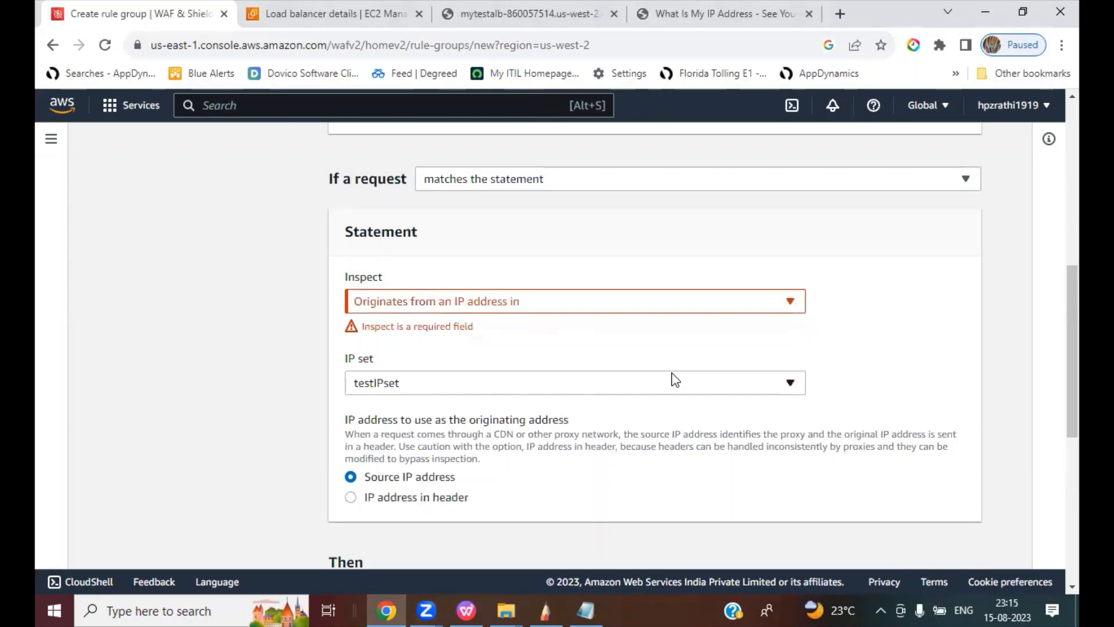
# Check the rule's IP set, source IP address option and Block action, and add the rule to the rule group.
pyautogui.scroll(-2, 757, 390)
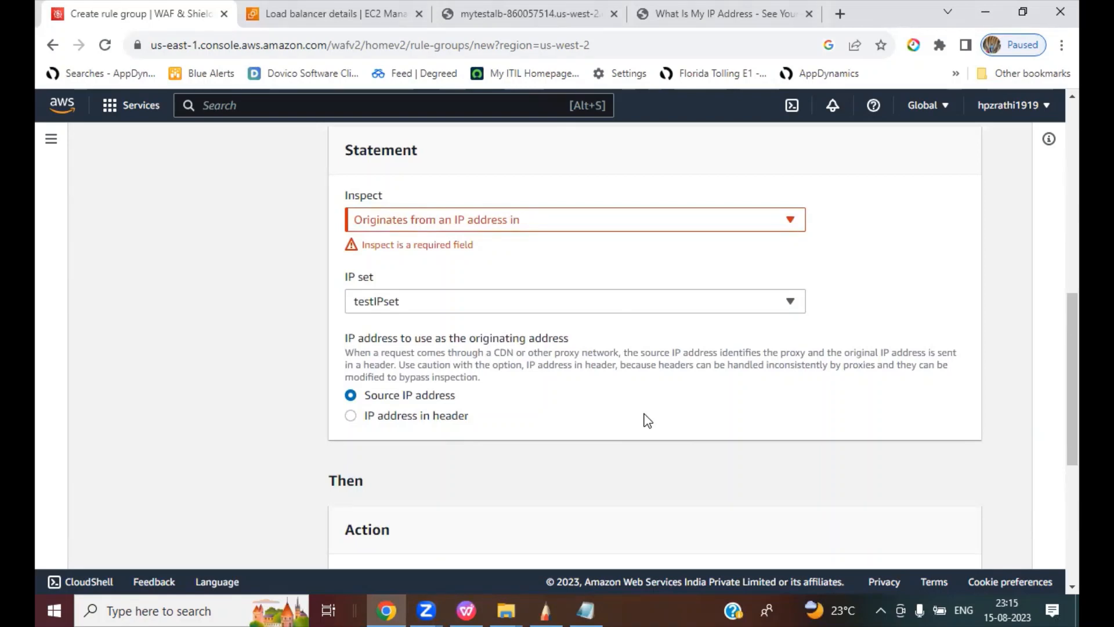
pyautogui.scroll(-5, 648, 422)
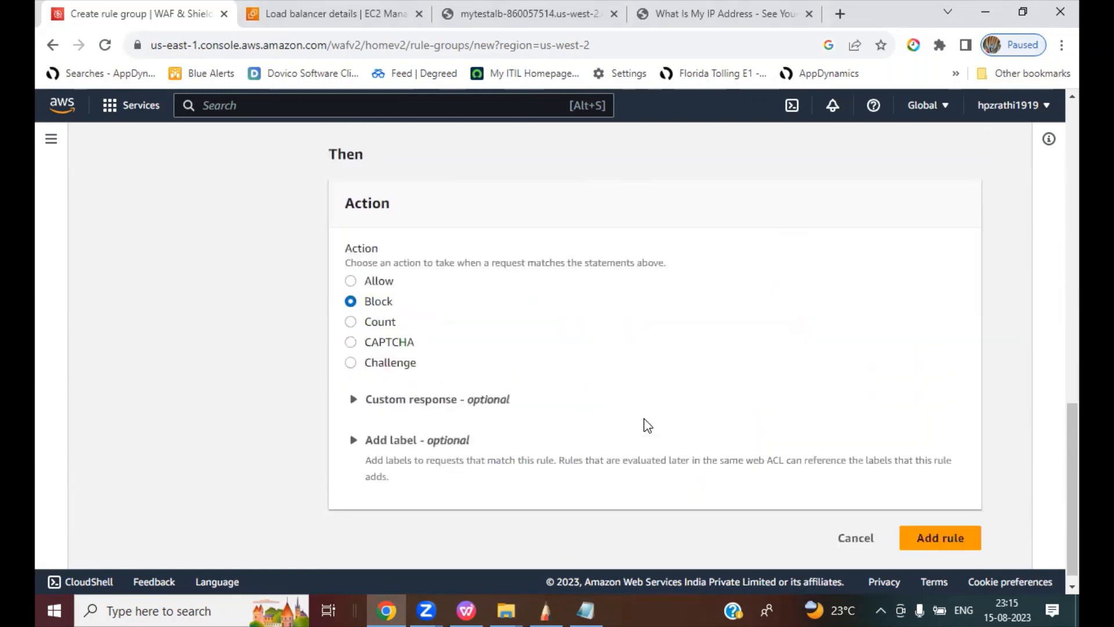
pyautogui.scroll(5, 648, 426)
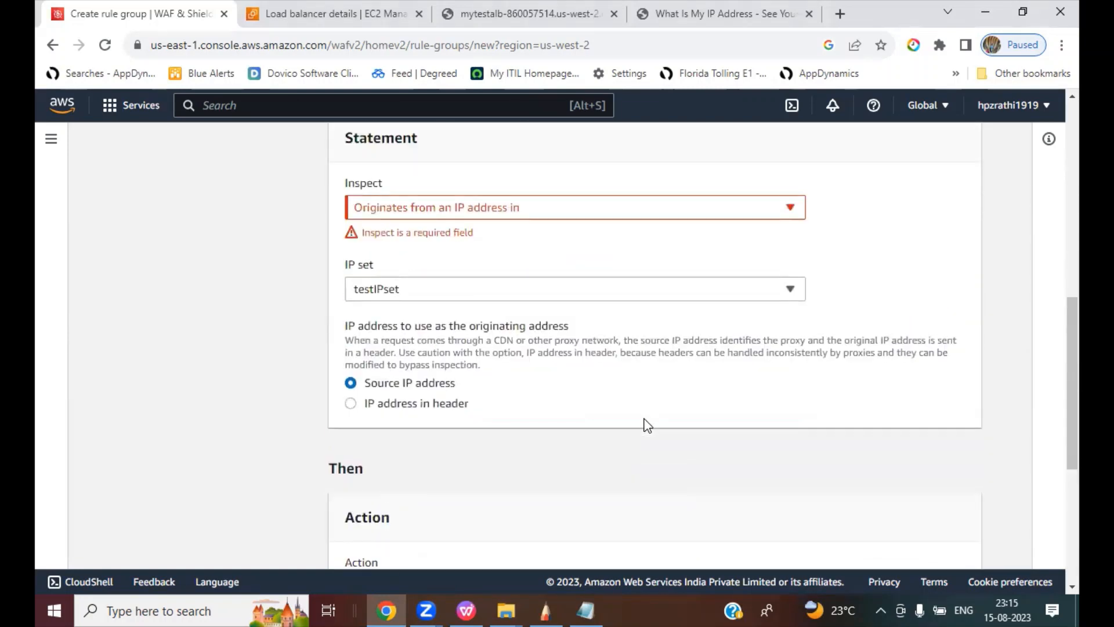
pyautogui.scroll(-3, 648, 426)
pyautogui.scroll(1, 646, 423)
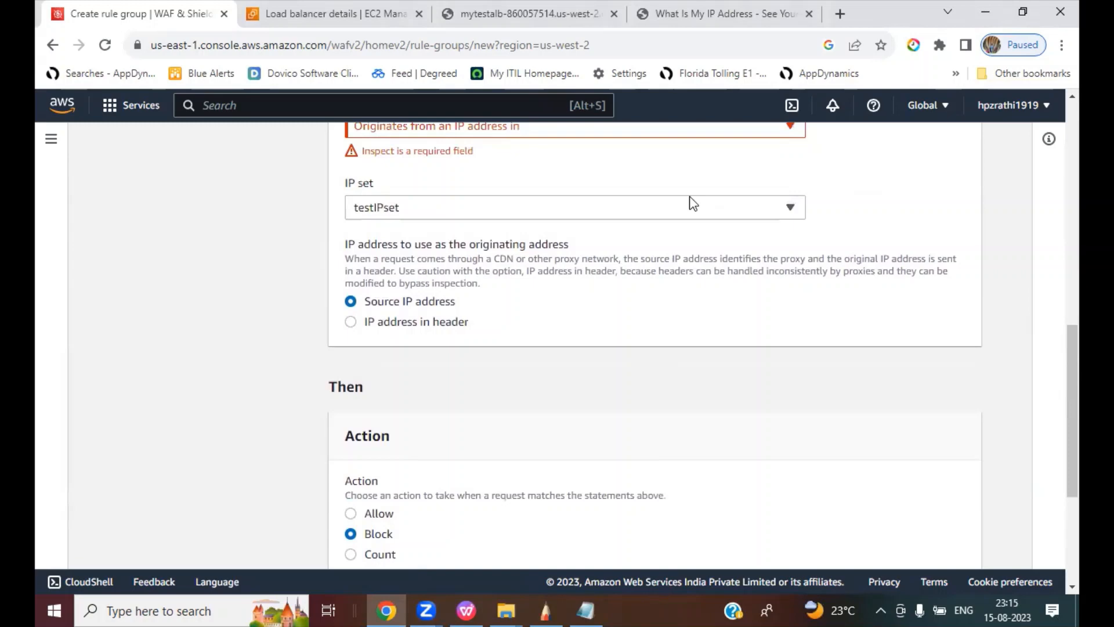
pyautogui.moveTo(291, 249); pyautogui.dragTo(350, 216)
pyautogui.moveTo(326, 214)
pyautogui.mouseDown()
pyautogui.moveTo(340, 214)
pyautogui.moveTo(339, 243)
pyautogui.mouseUp()
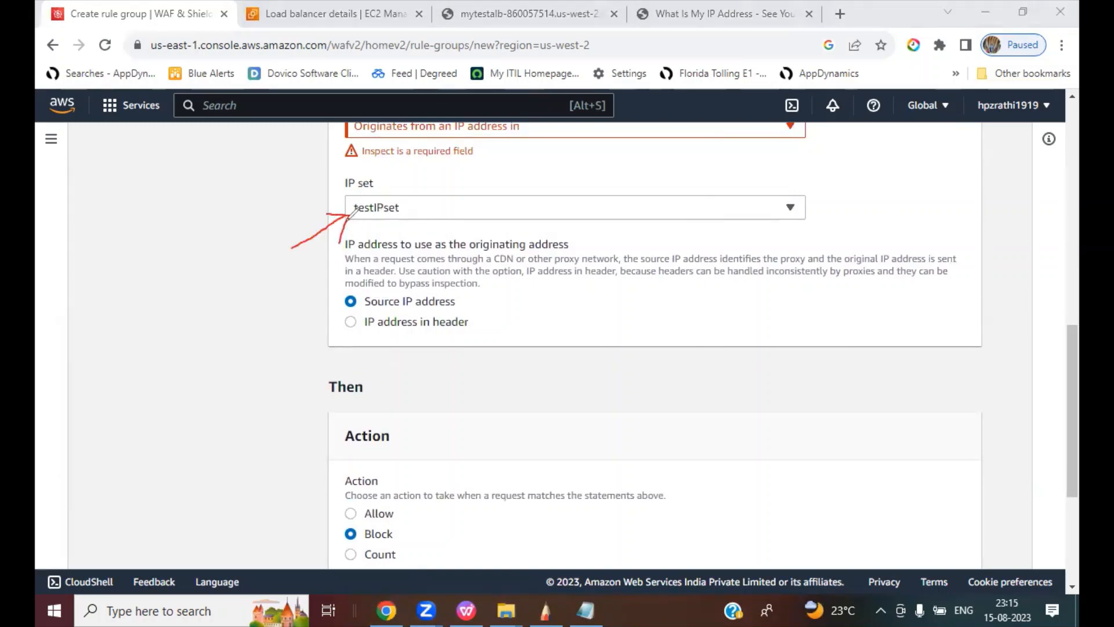
pyautogui.moveTo(299, 553)
pyautogui.mouseDown()
pyautogui.moveTo(348, 531)
pyautogui.moveTo(339, 551)
pyautogui.mouseUp()
pyautogui.press('Escape')
pyautogui.scroll(-4, 786, 476)
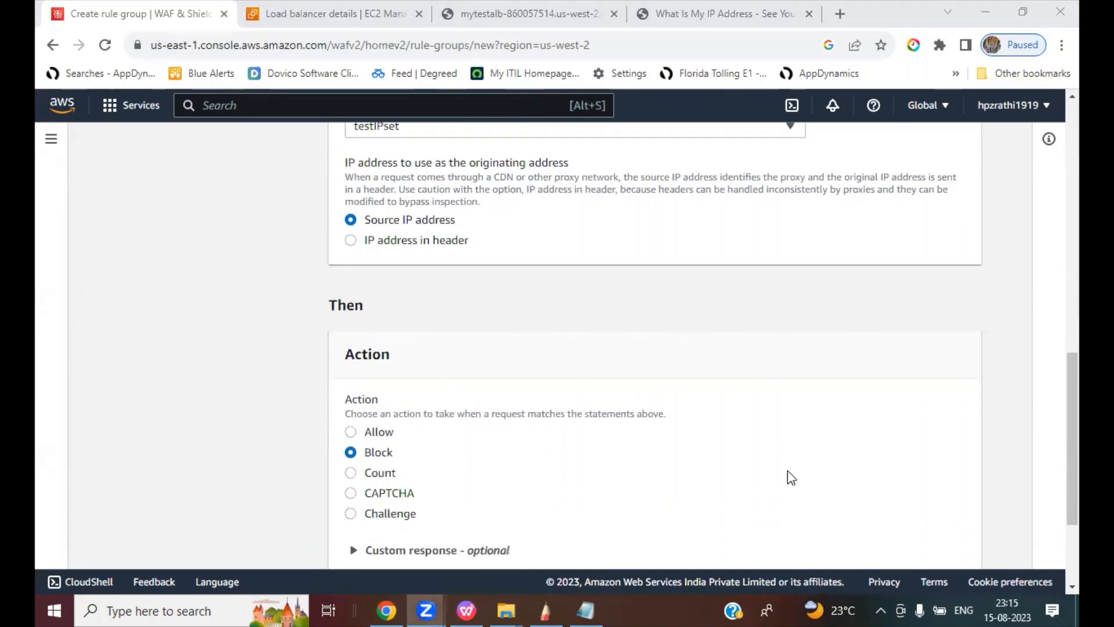
pyautogui.click(947, 528)
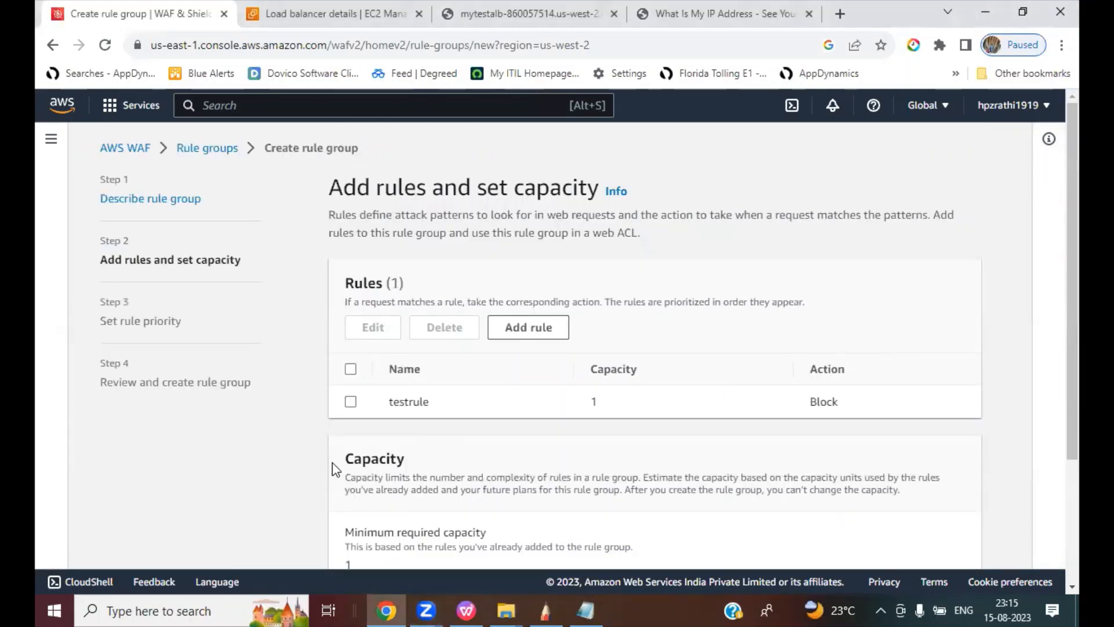
# Keep the capacity and rule priority of testrule as set, and create the rule group.
pyautogui.click(351, 401)
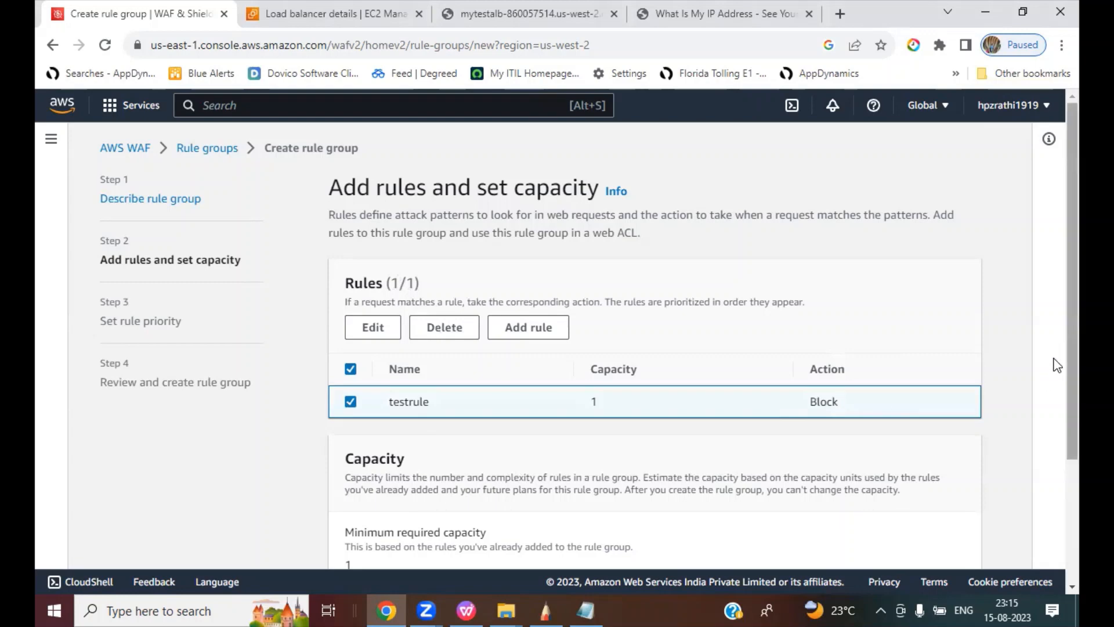
pyautogui.scroll(-2, 840, 403)
pyautogui.scroll(1, 748, 491)
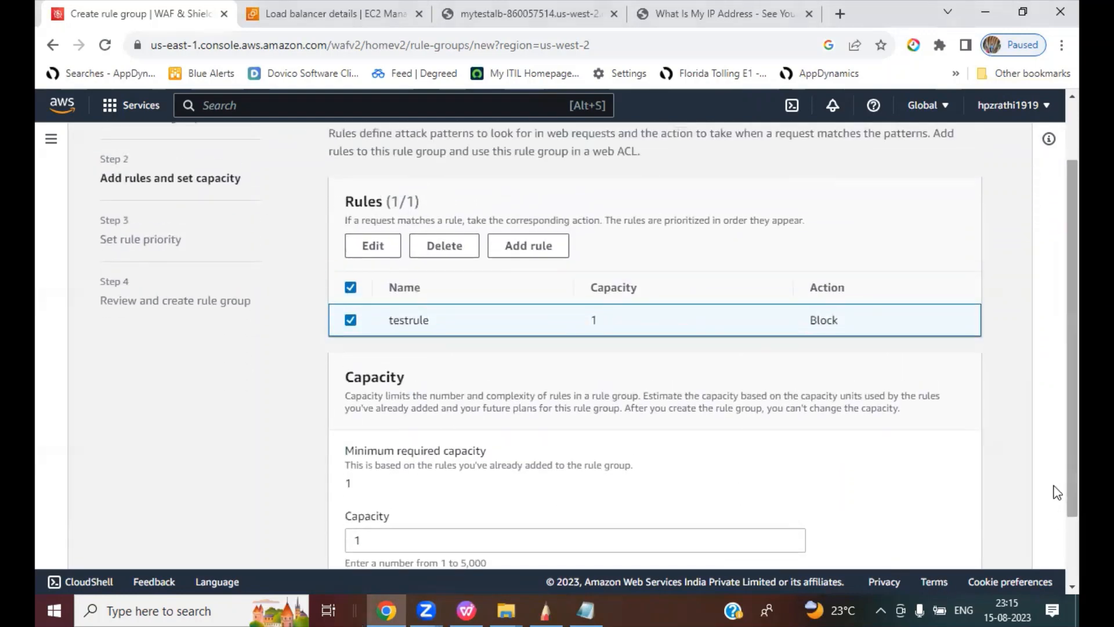
pyautogui.scroll(-2, 928, 511)
pyautogui.click(952, 540)
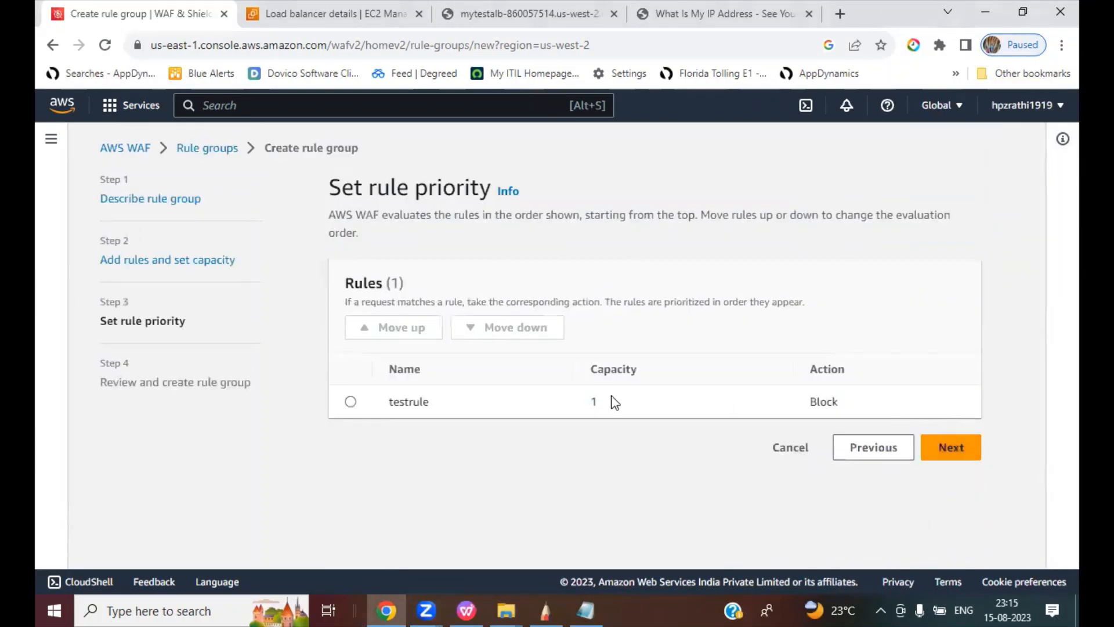
pyautogui.click(941, 442)
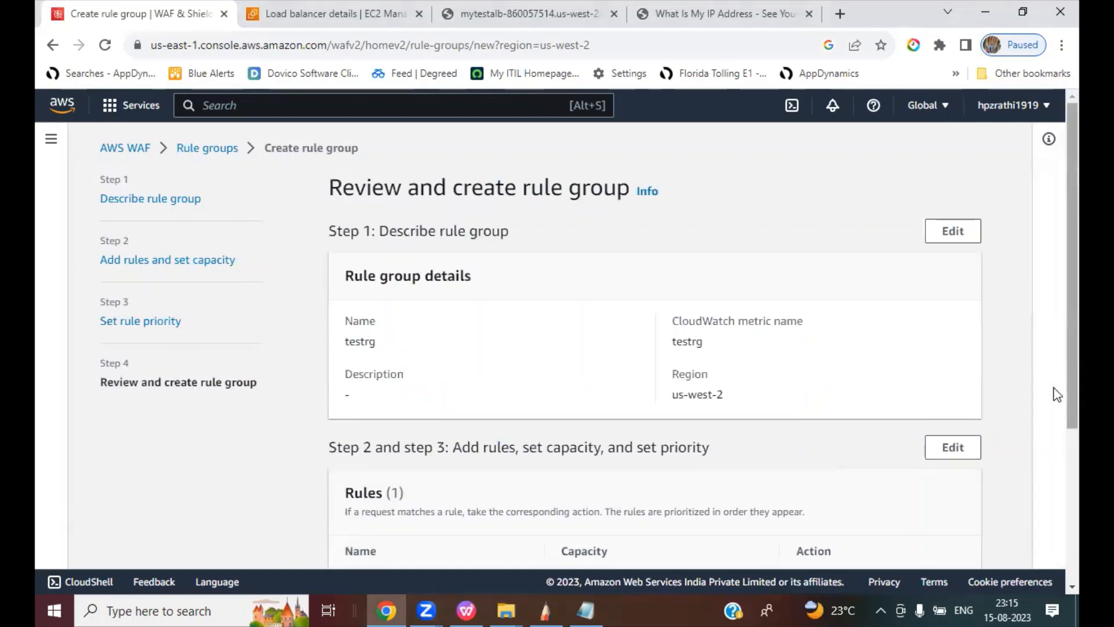
pyautogui.scroll(-4, 1054, 390)
pyautogui.click(900, 545)
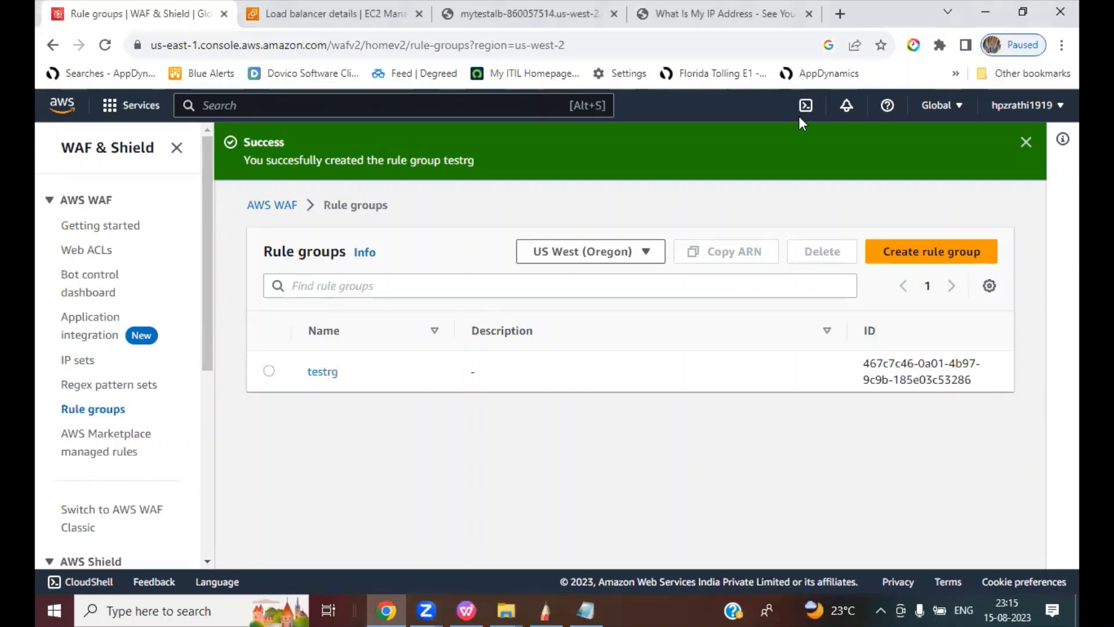
# Switch to the WPS presentation and check the completed and remaining steps on the Lab Exercise slide.
pyautogui.click(466, 610)
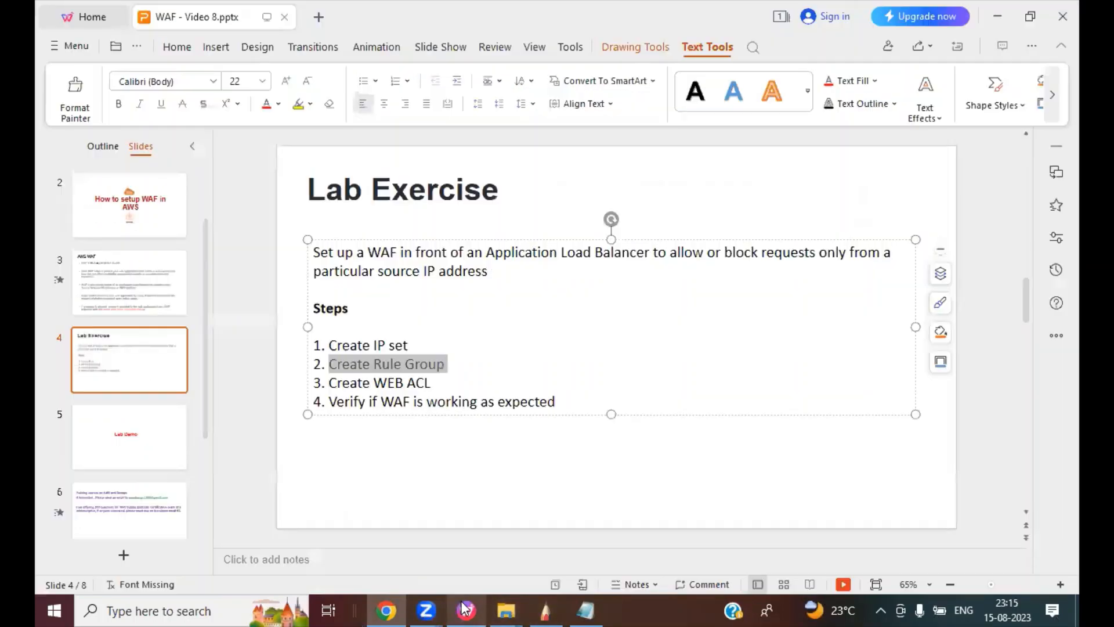
pyautogui.doubleClick(811, 481)
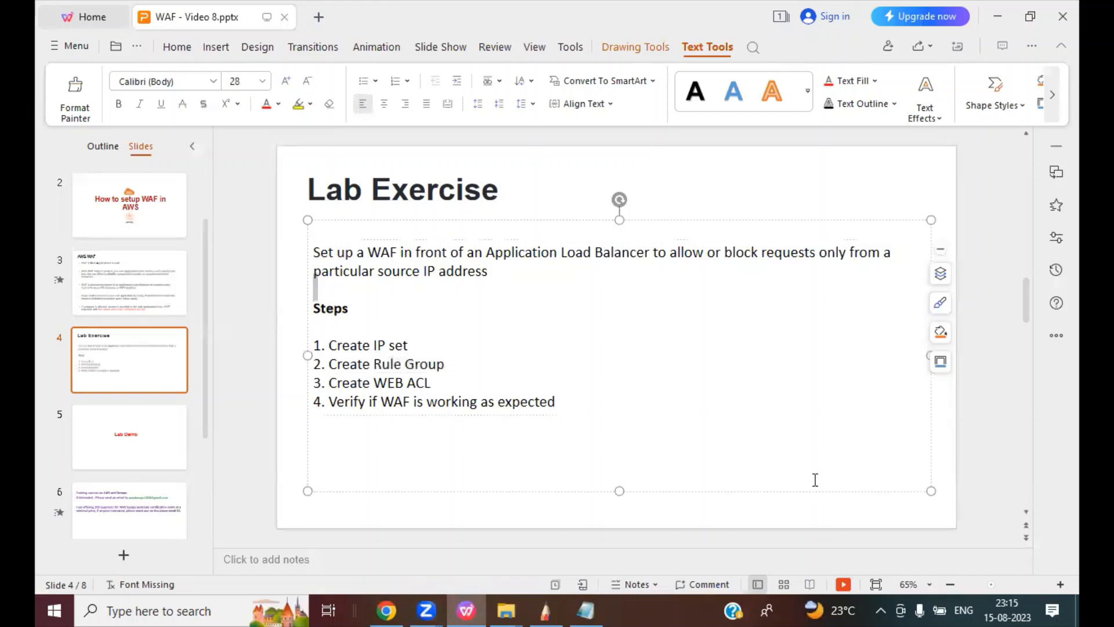
pyautogui.click(1012, 505)
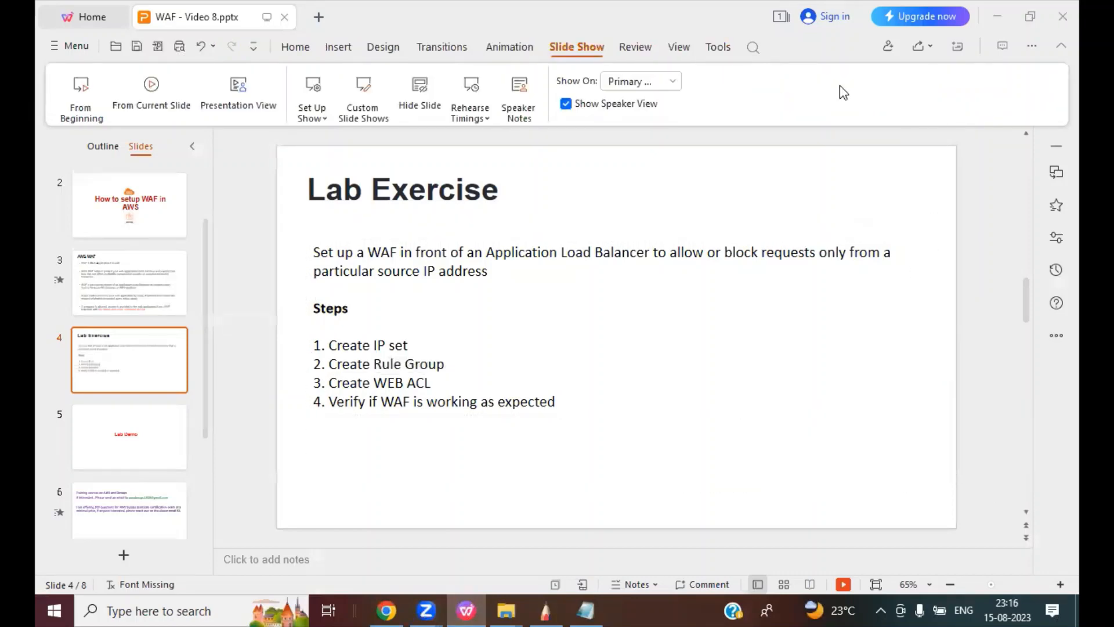
pyautogui.moveTo(418, 345); pyautogui.dragTo(445, 314)
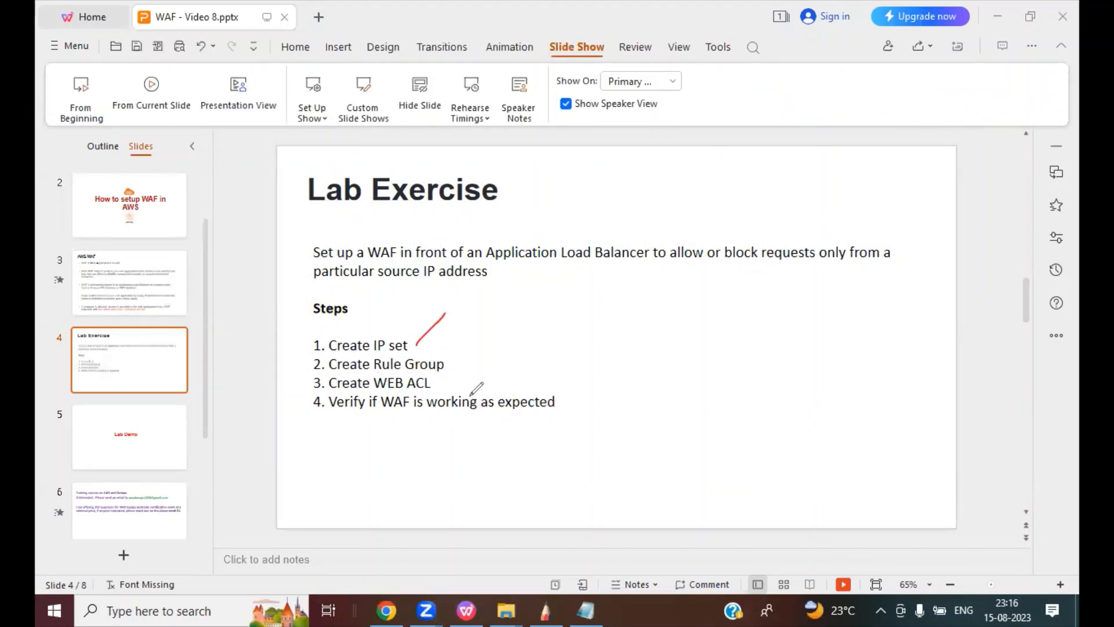
pyautogui.moveTo(448, 369); pyautogui.dragTo(467, 343)
pyautogui.moveTo(371, 392); pyautogui.dragTo(431, 391)
# Return to the AWS console in Chrome, start a new web ACL and name it testwacl.
pyautogui.click(386, 611)
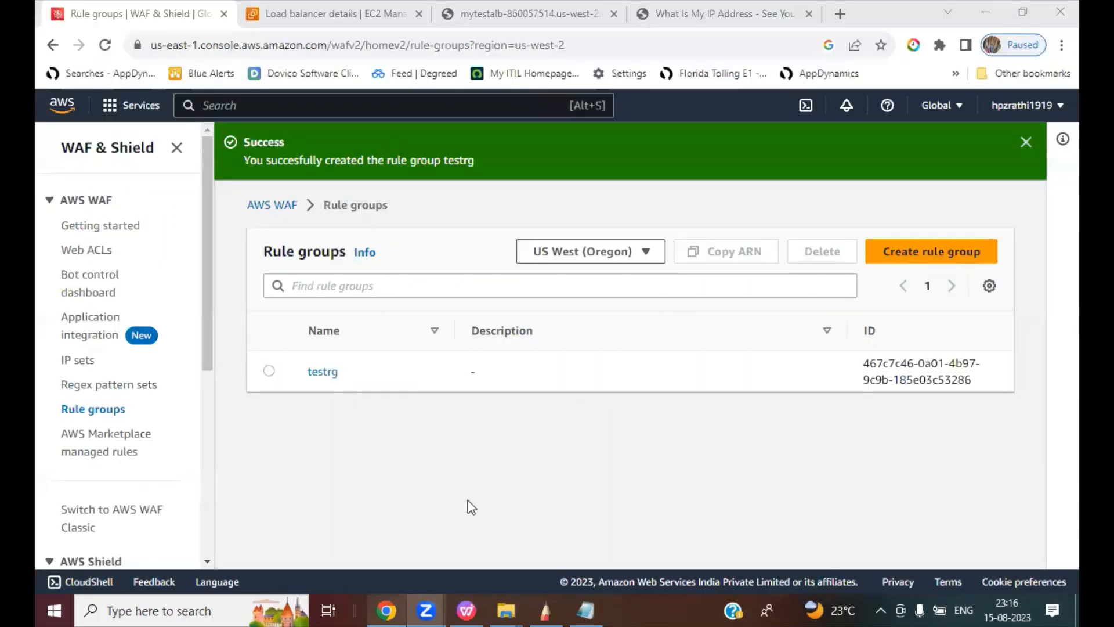
pyautogui.click(87, 250)
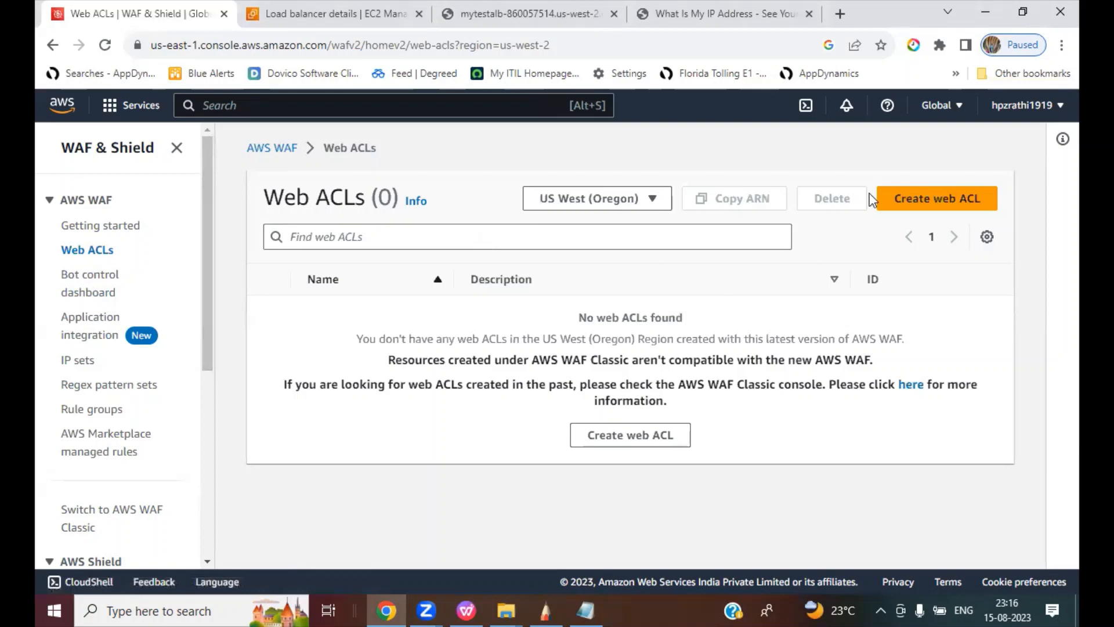
pyautogui.click(935, 200)
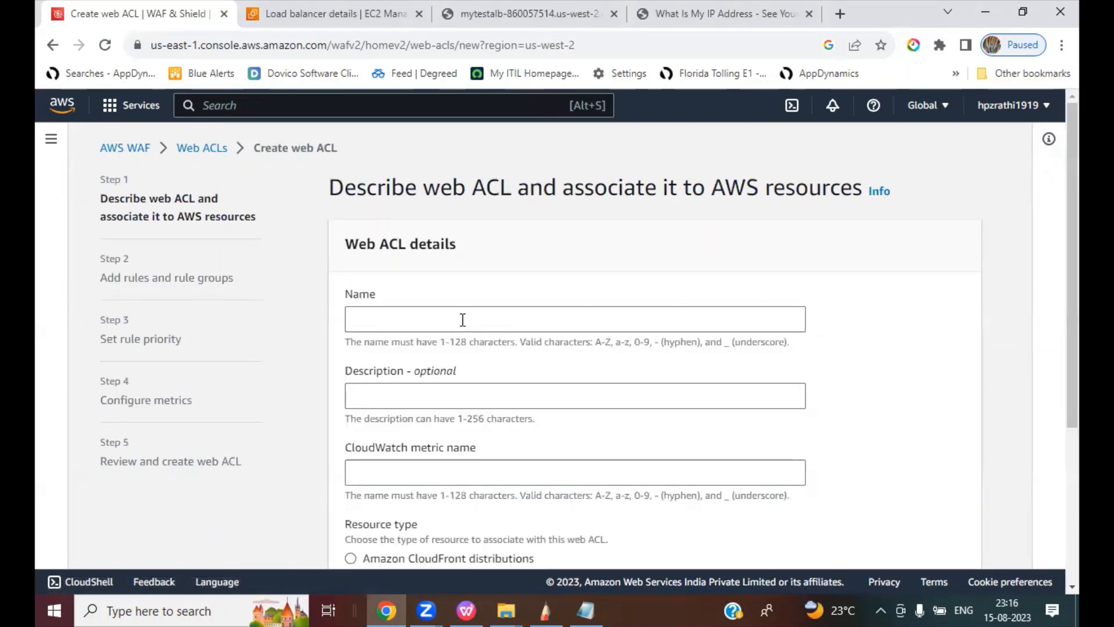
pyautogui.click(459, 320)
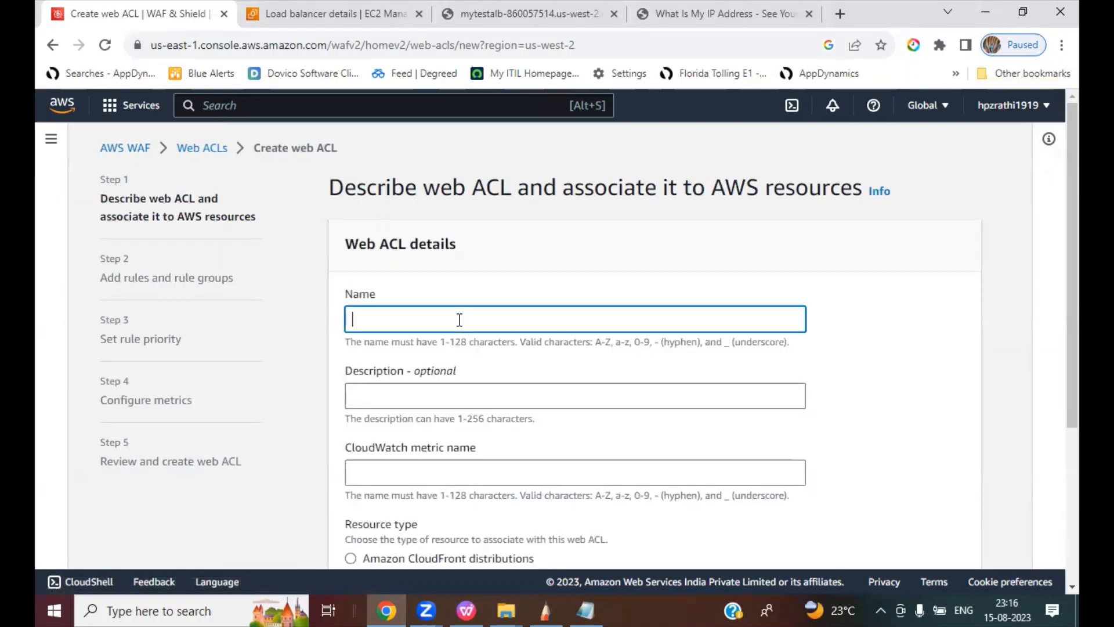
pyautogui.write('testqw')
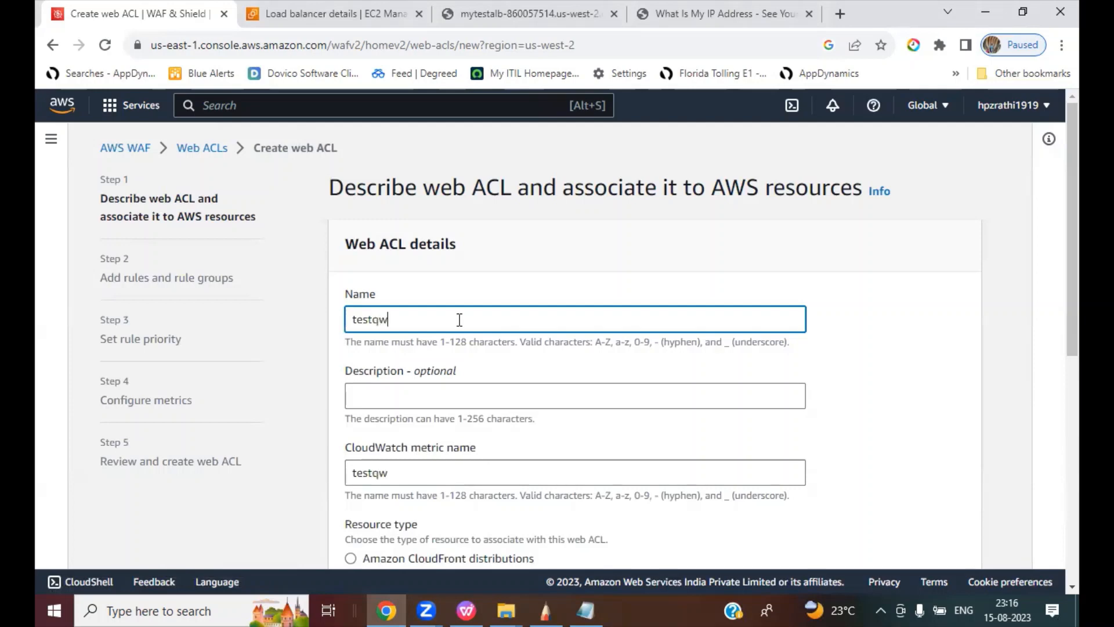
pyautogui.press('BackSpace')
pyautogui.write('wacl')
# Keep the web ACL's resource type as regional resources and choose US West (Oregon) as its region.
pyautogui.scroll(-3, 723, 409)
pyautogui.scroll(-2, 722, 412)
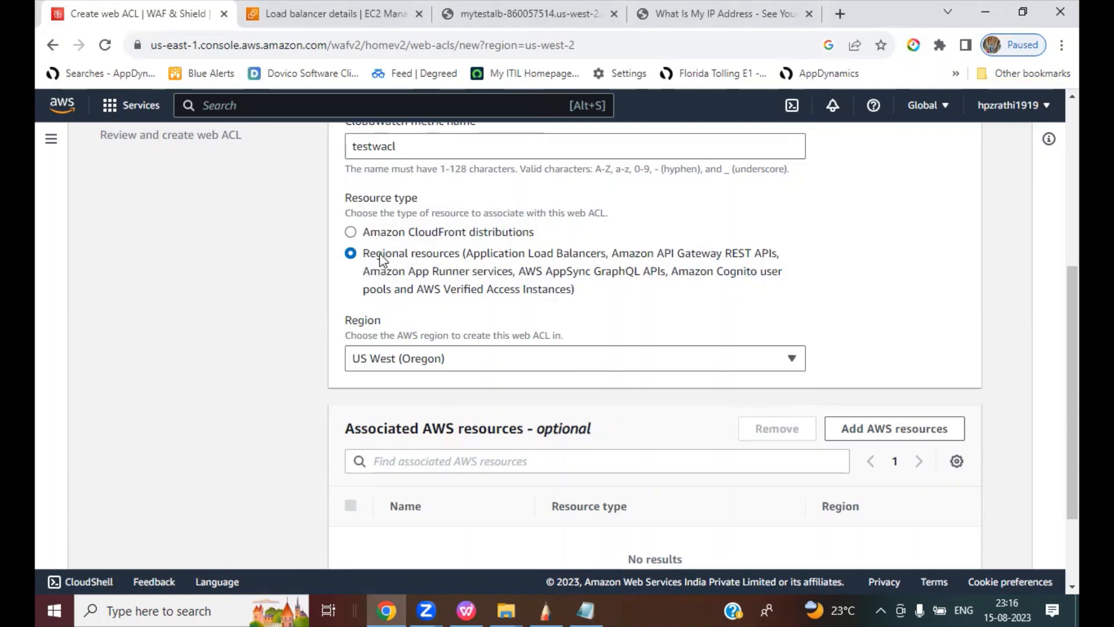
pyautogui.scroll(-1, 661, 319)
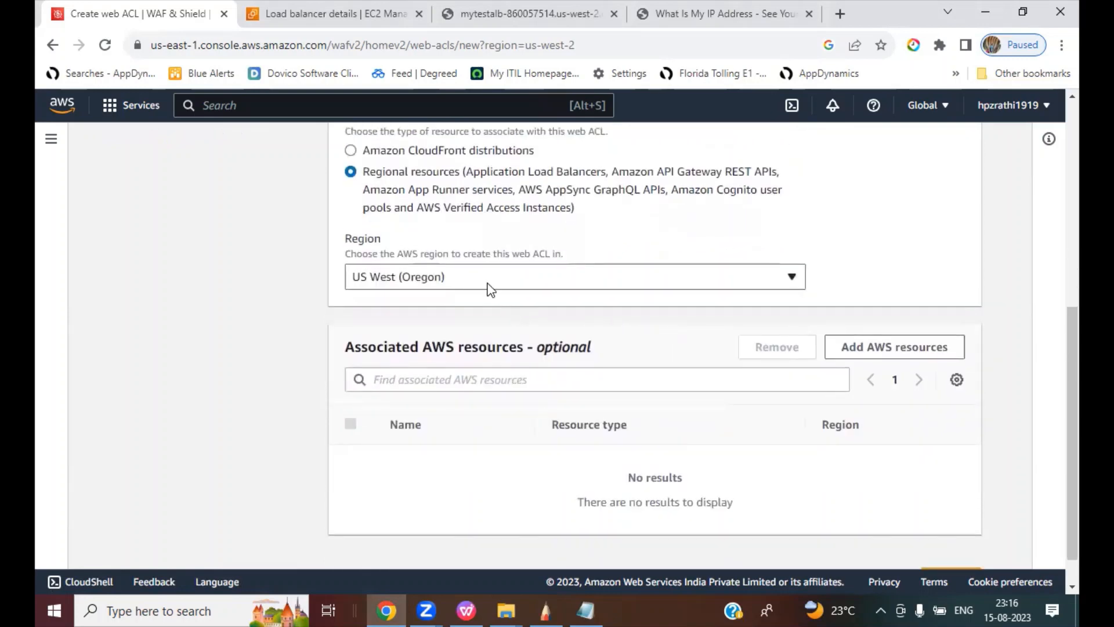
pyautogui.click(490, 279)
pyautogui.click(441, 383)
pyautogui.scroll(-1, 874, 239)
# Associate the Application Load Balancer mytestALB with the web ACL.
pyautogui.click(879, 318)
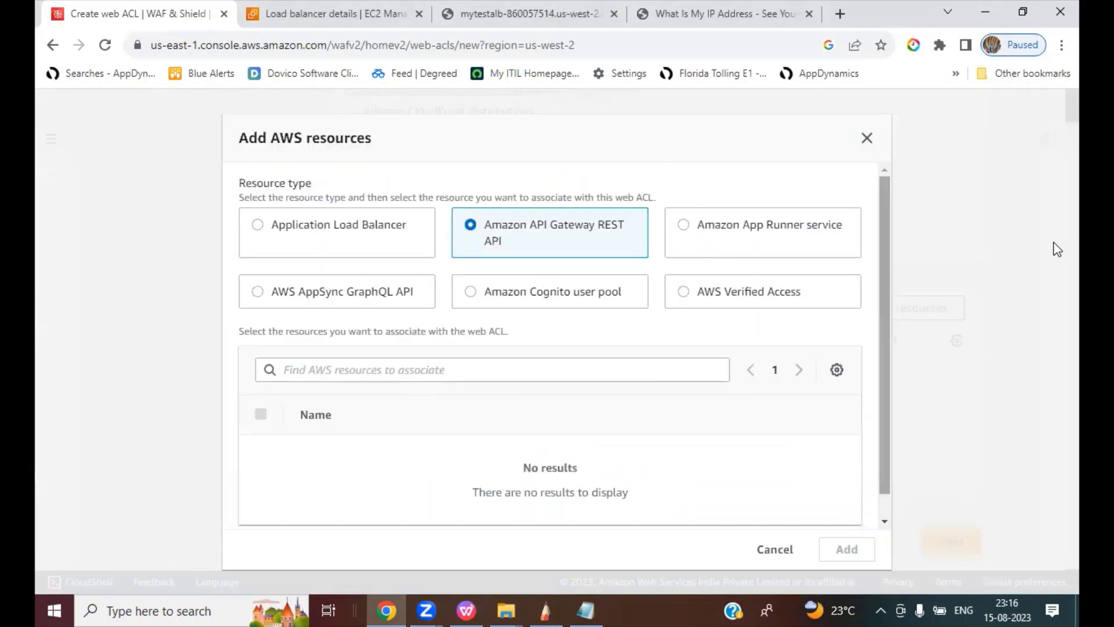
pyautogui.click(277, 227)
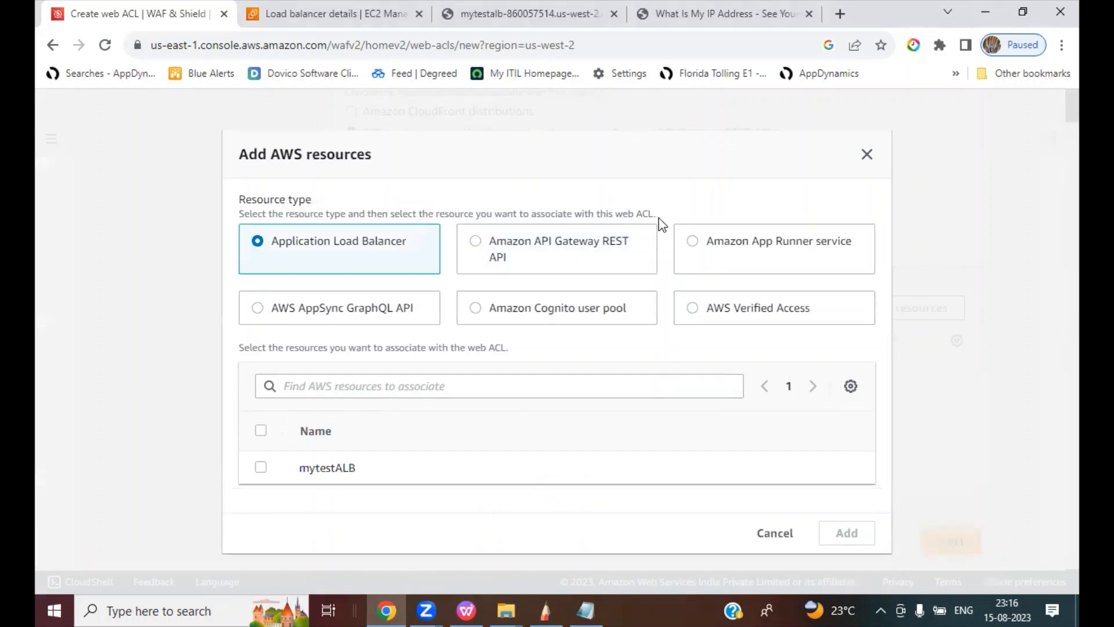
pyautogui.click(260, 467)
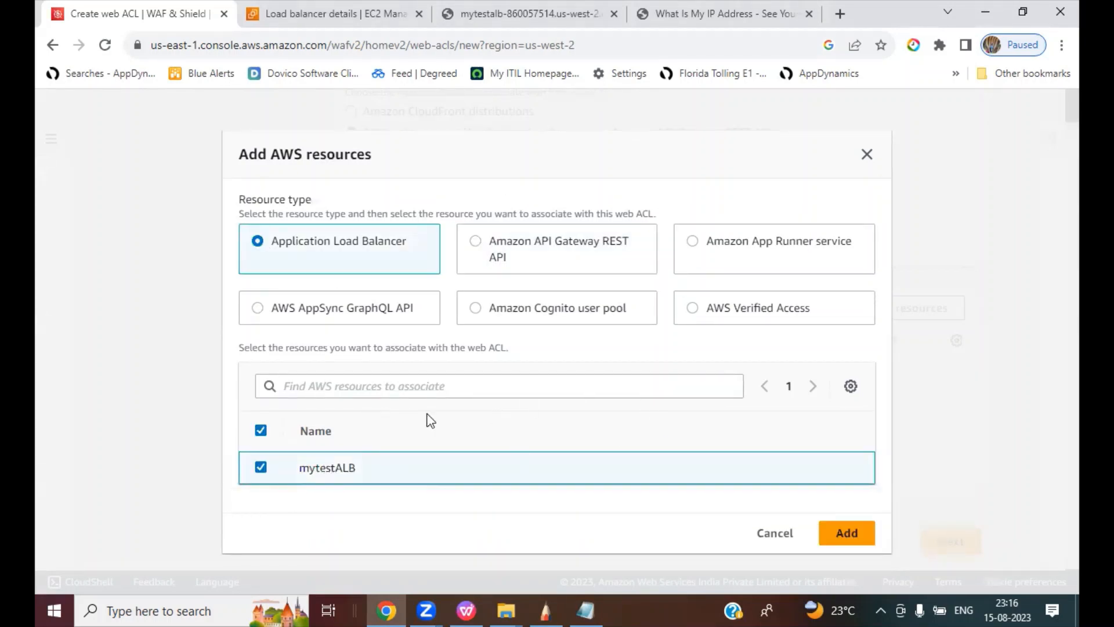
pyautogui.click(847, 533)
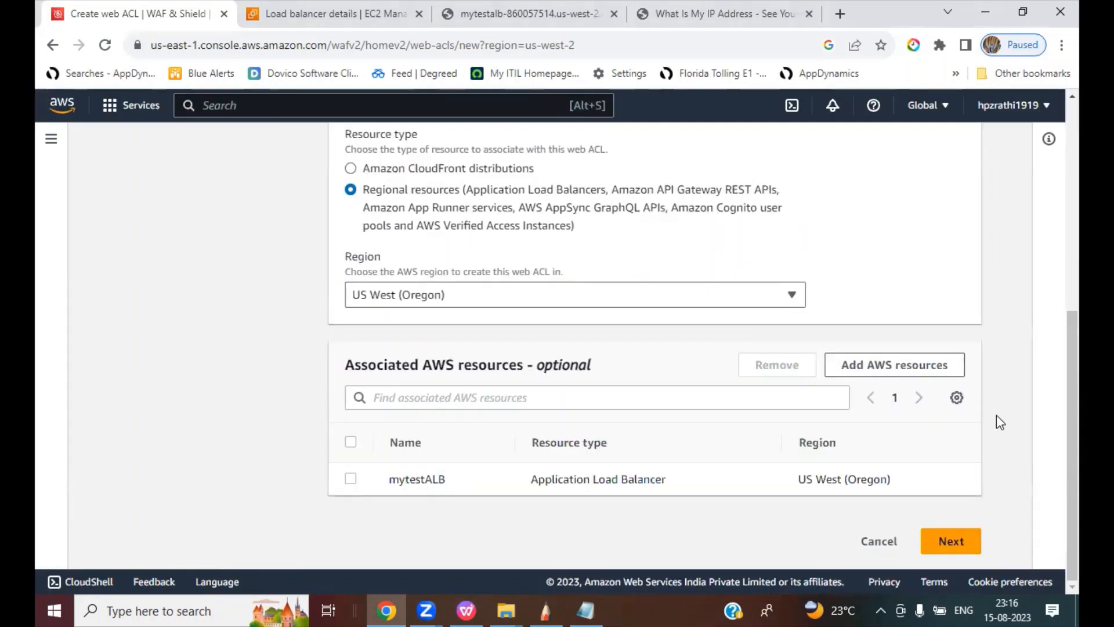
# Review the web ACL's details and associated resource, and continue to adding rules and rule groups.
pyautogui.scroll(1, 995, 416)
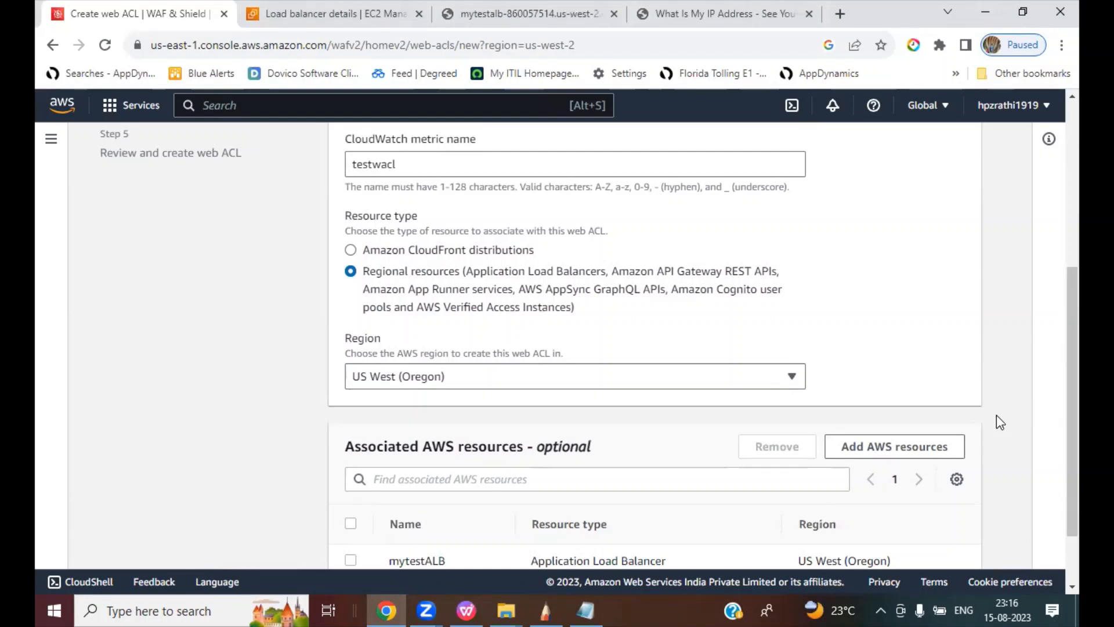
pyautogui.scroll(-1, 996, 417)
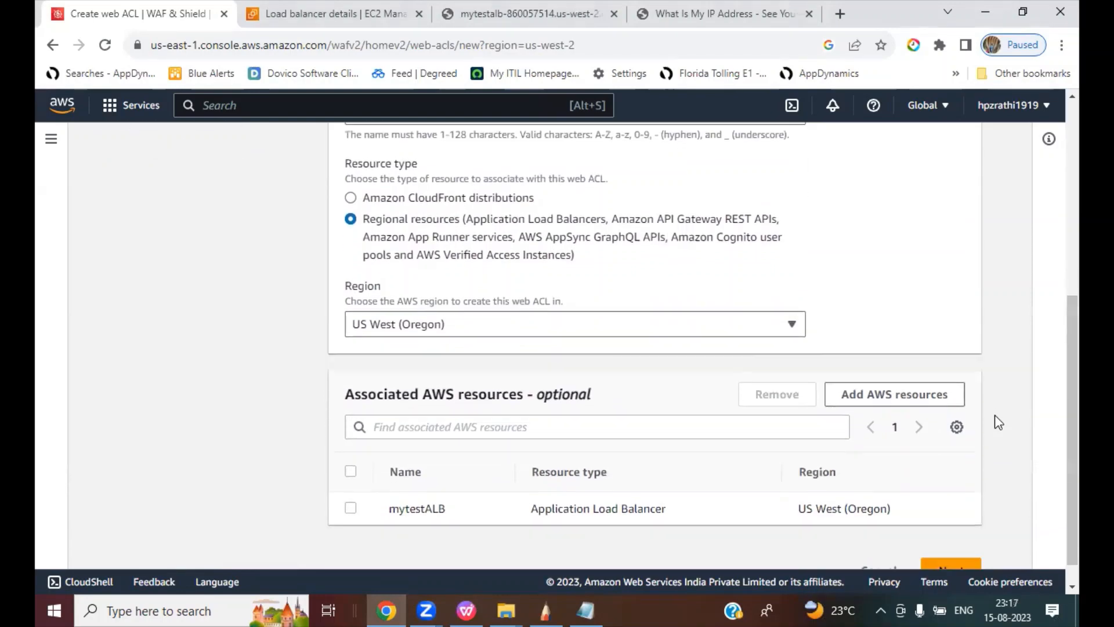
pyautogui.scroll(-1, 998, 422)
pyautogui.click(952, 552)
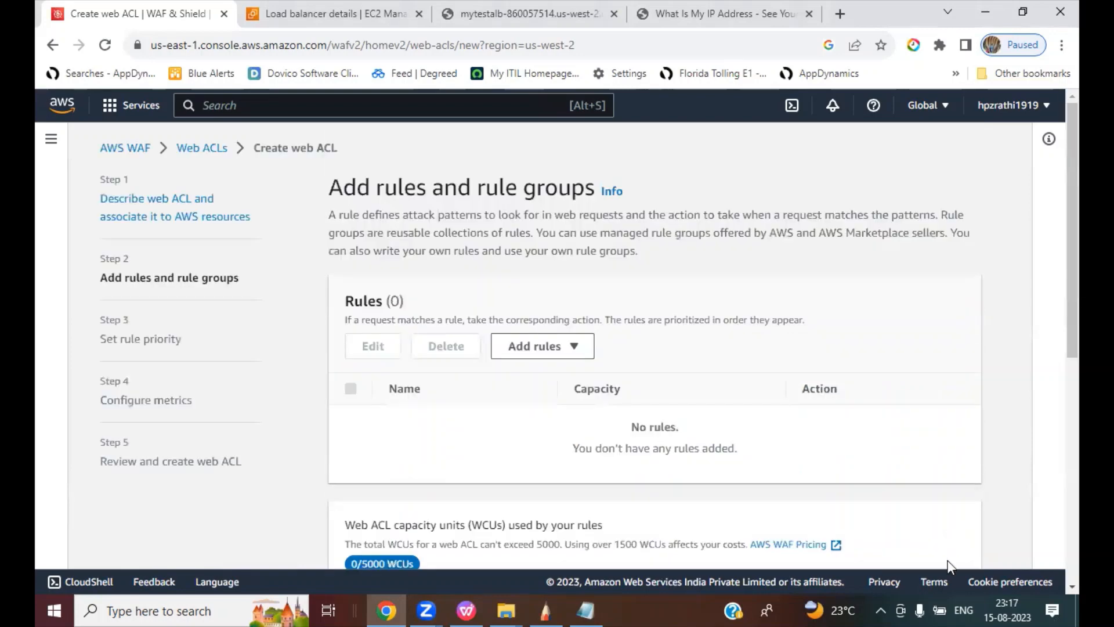
pyautogui.scroll(-4, 1058, 272)
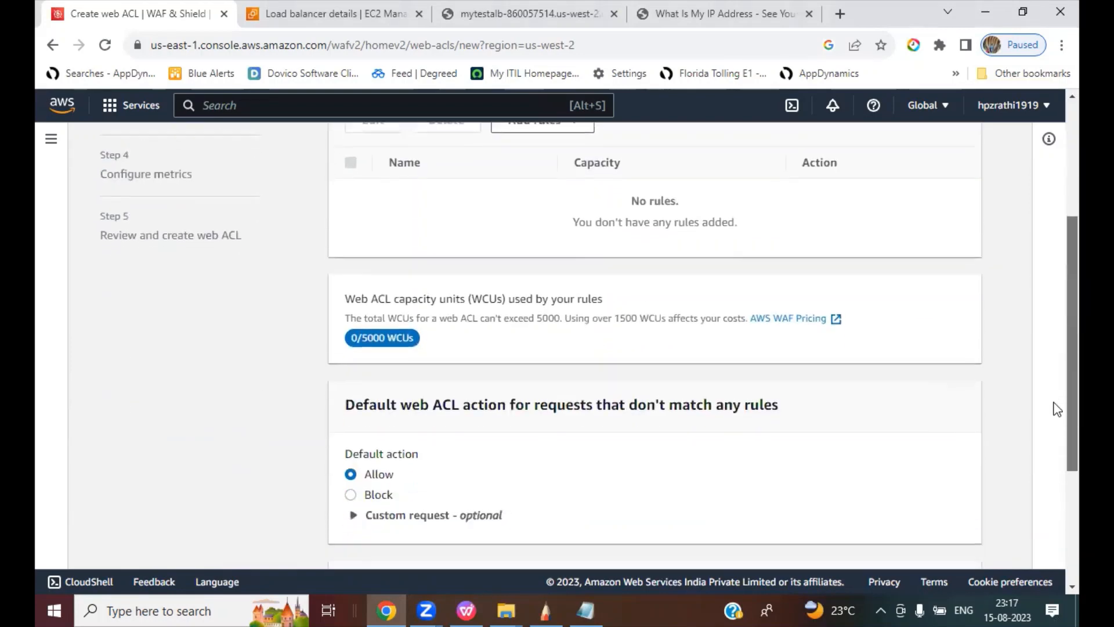
# Start adding a custom rule to the web ACL and set its rule type to Rule group.
pyautogui.scroll(2, 1057, 341)
pyautogui.click(574, 235)
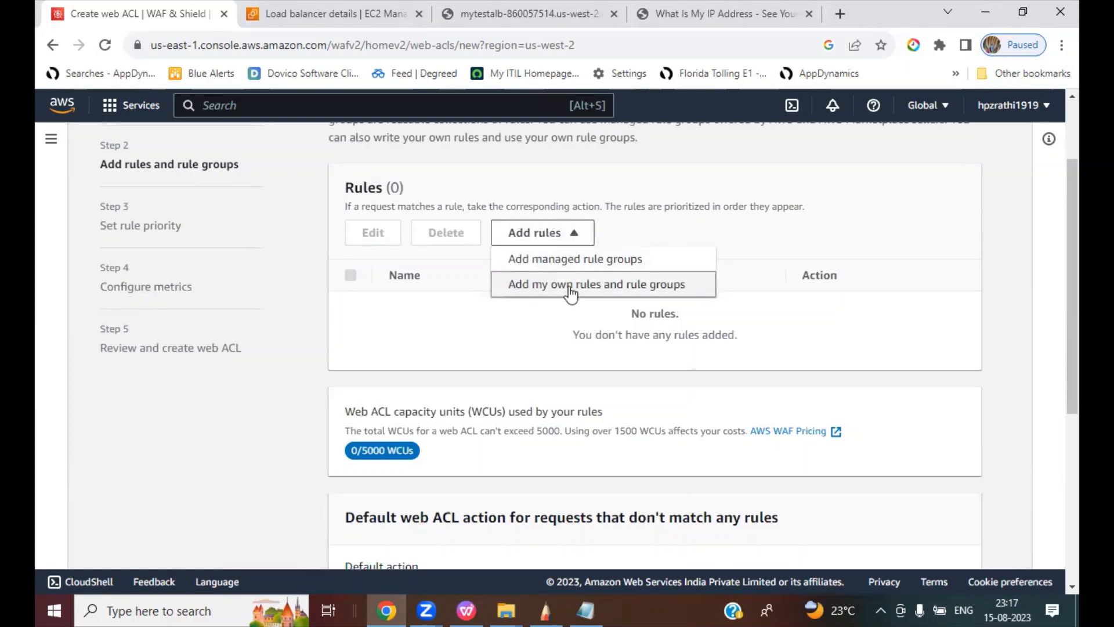
pyautogui.click(685, 286)
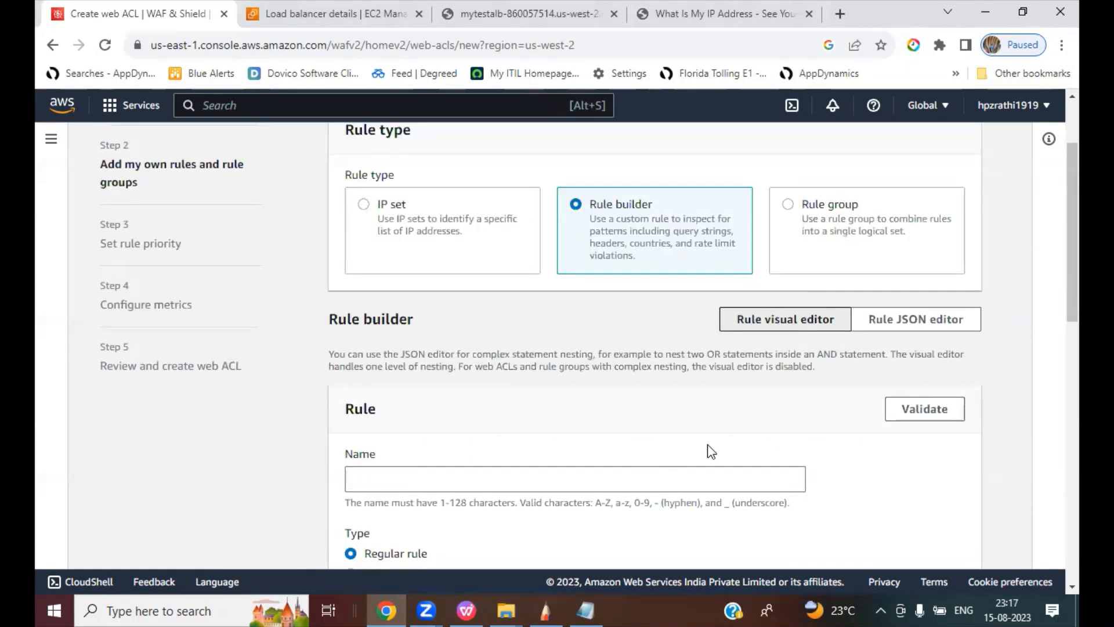
pyautogui.scroll(-1, 710, 452)
pyautogui.scroll(-4, 711, 452)
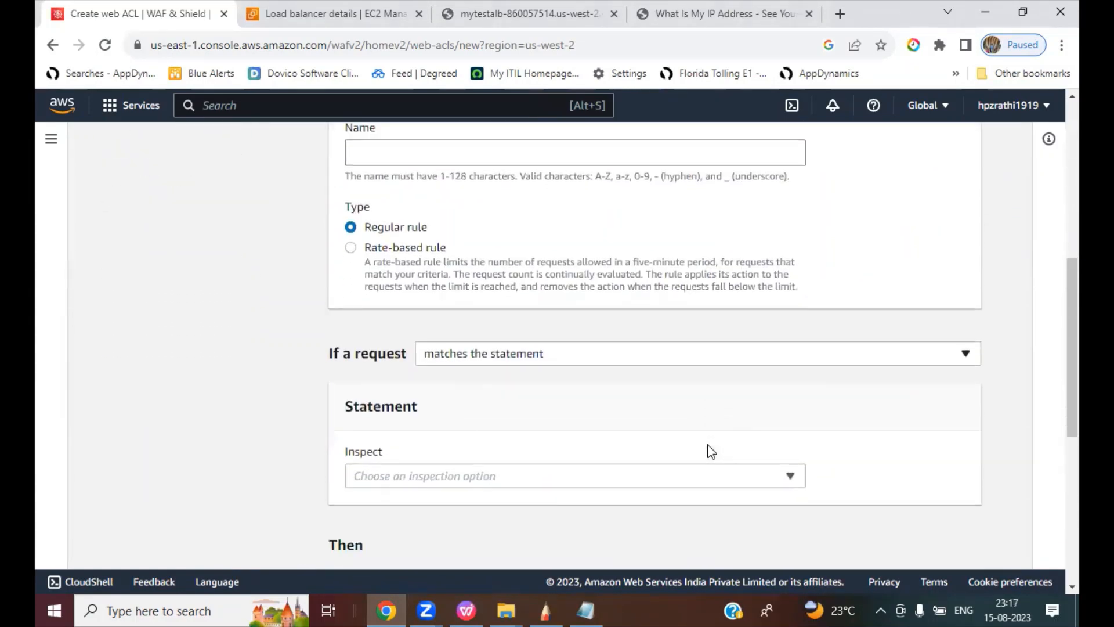
pyautogui.scroll(3, 711, 452)
pyautogui.scroll(2, 711, 452)
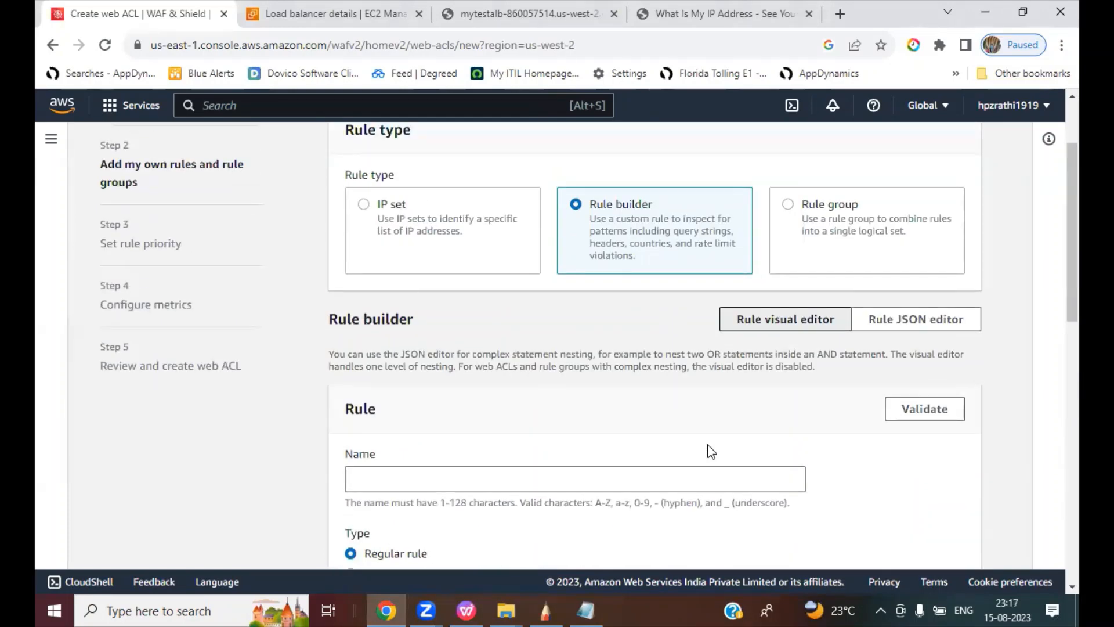
pyautogui.click(791, 209)
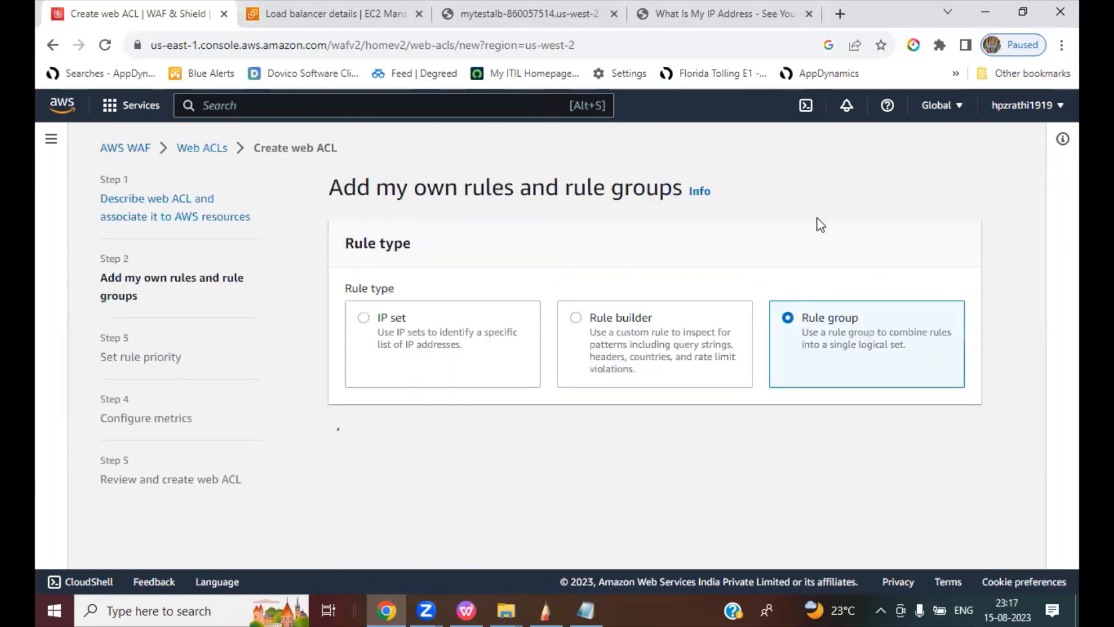
# Name the rule testrule, choose testrg as its rule group, and add the rule to the web ACL.
pyautogui.scroll(-2, 550, 323)
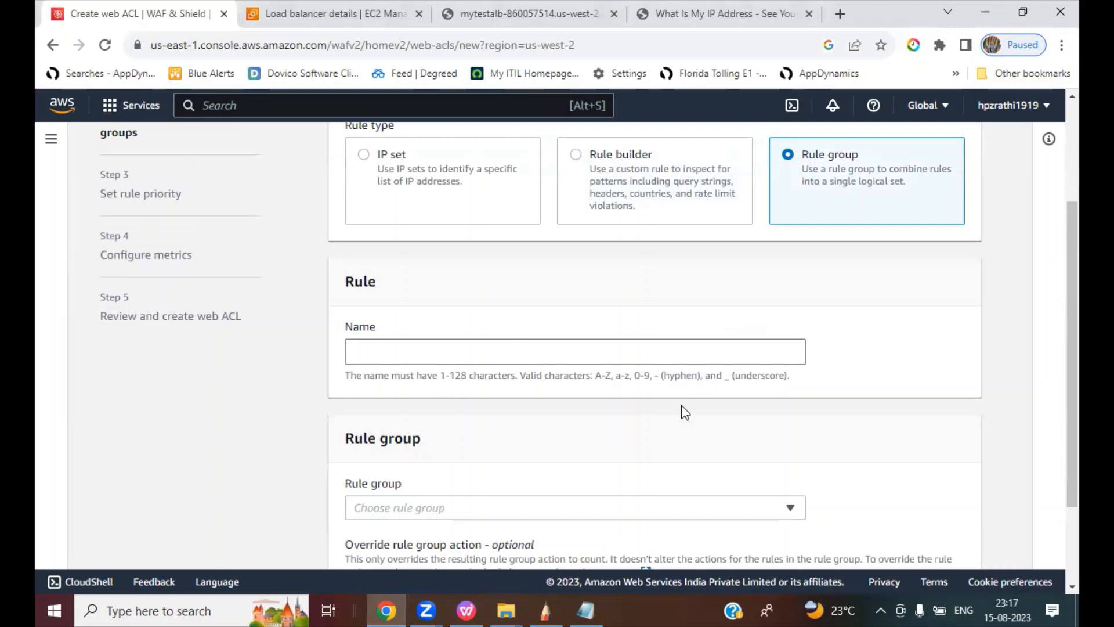
pyautogui.scroll(-1, 582, 403)
pyautogui.click(407, 263)
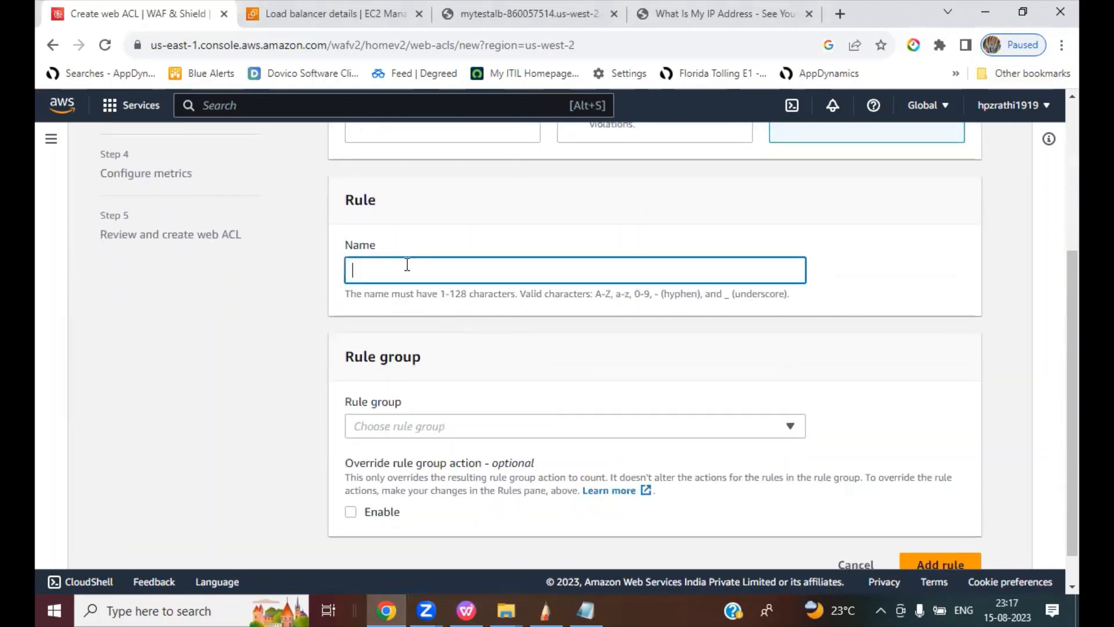
pyautogui.write('testrule')
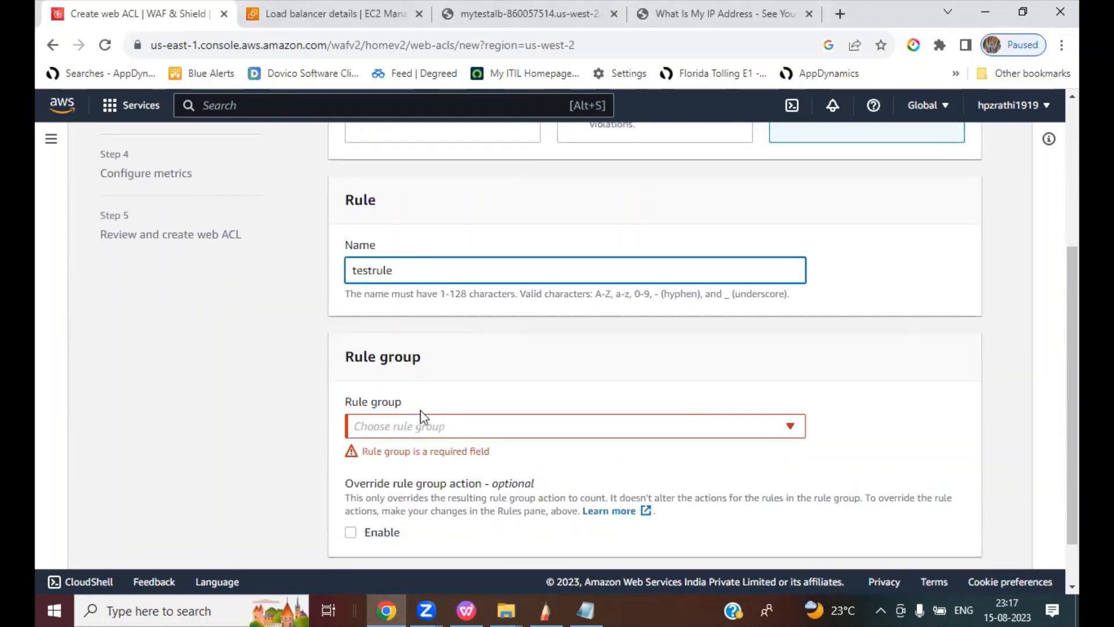
pyautogui.click(424, 426)
pyautogui.click(378, 456)
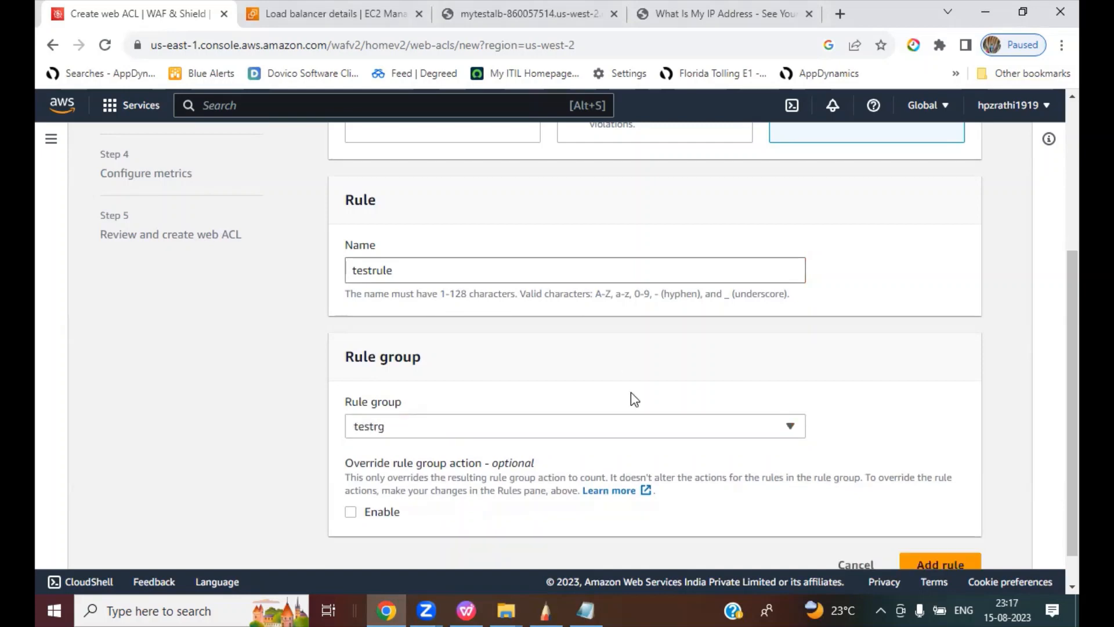
pyautogui.scroll(-1, 638, 408)
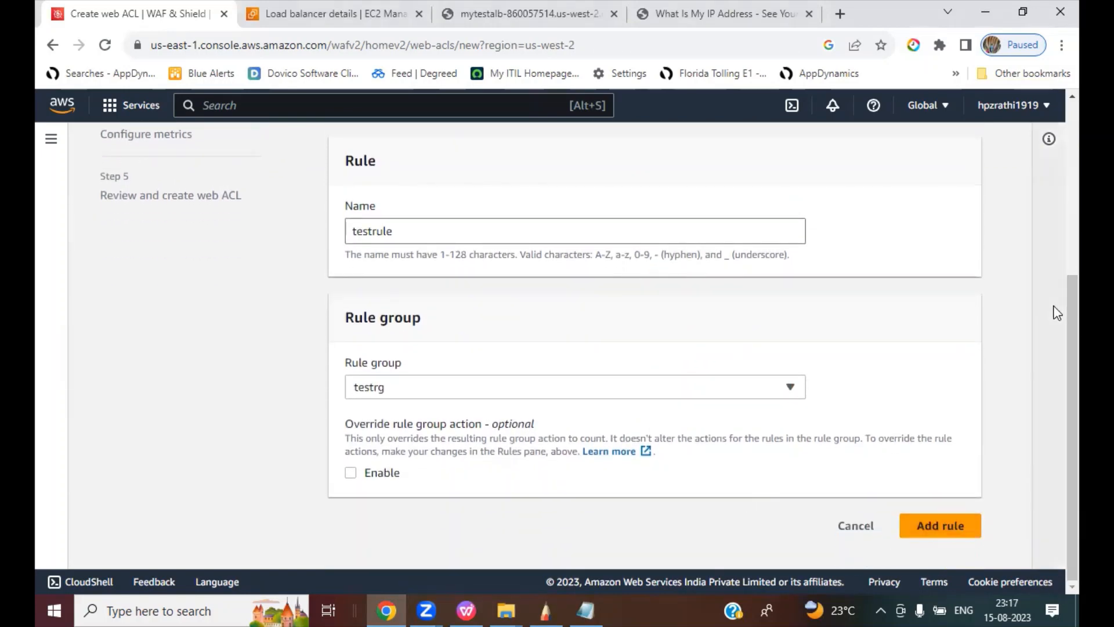
# Keep Allow as the default action for requests that match no rules, and continue to the rule priority settings.
pyautogui.scroll(-2, 780, 377)
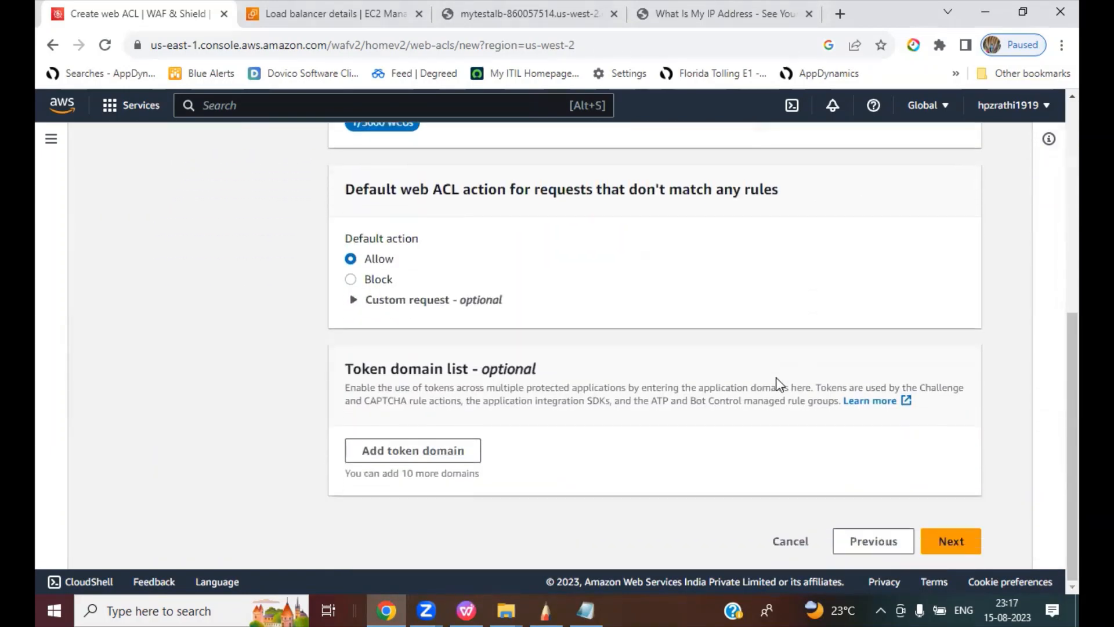
pyautogui.scroll(2, 780, 385)
pyautogui.scroll(-2, 860, 527)
pyautogui.click(959, 544)
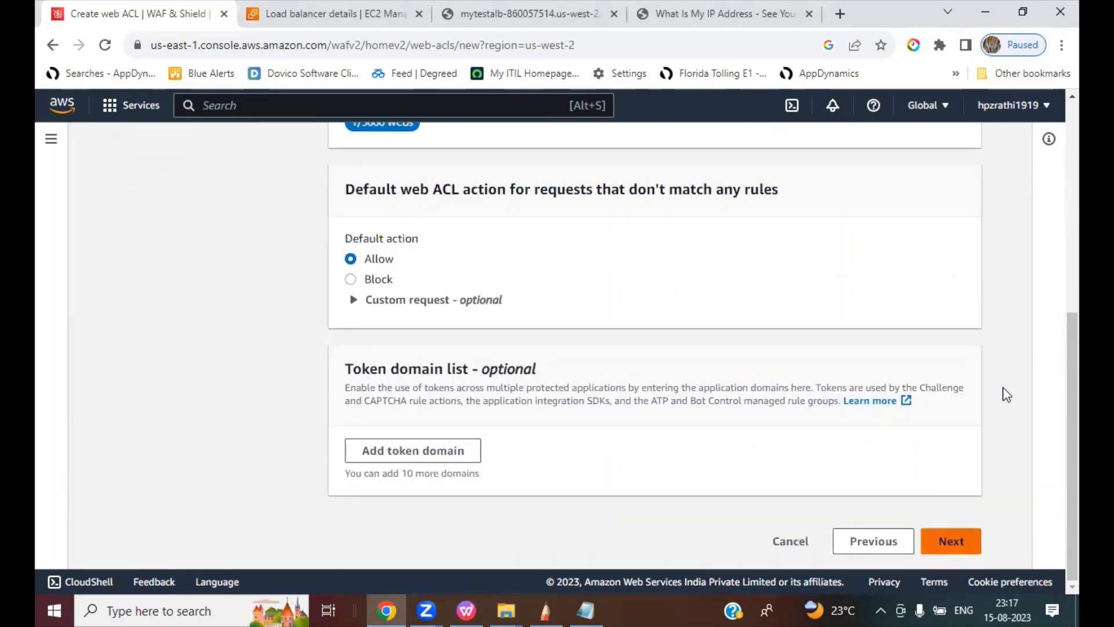
# Accept the rule priority, keep the testrule CloudWatch metric and sampled requests enabled, and continue to the review.
pyautogui.click(952, 410)
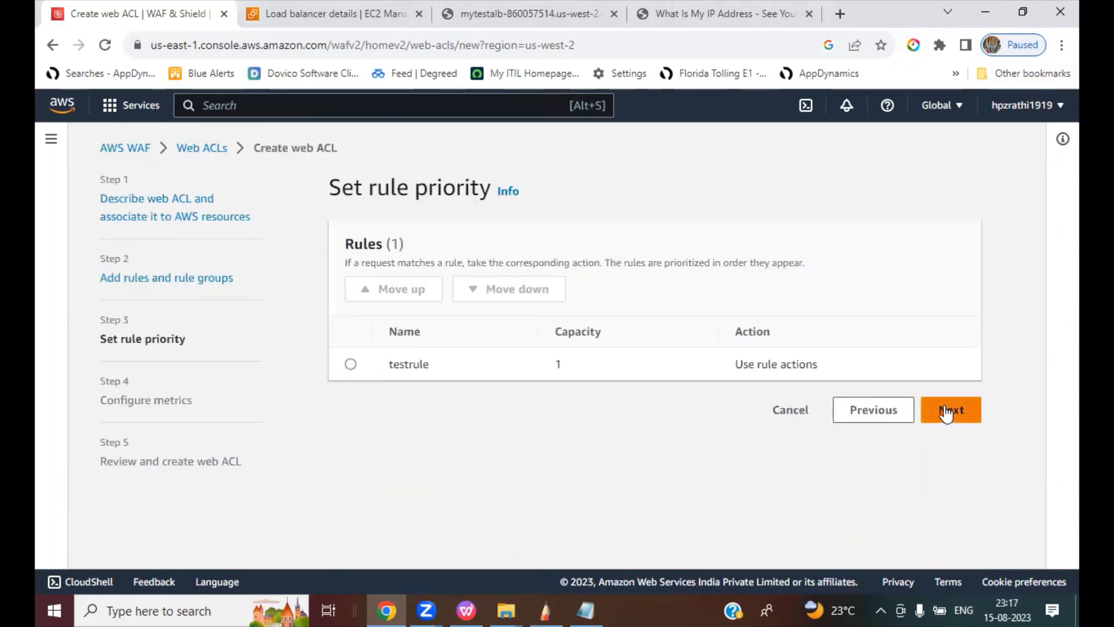
pyautogui.scroll(-1, 1058, 345)
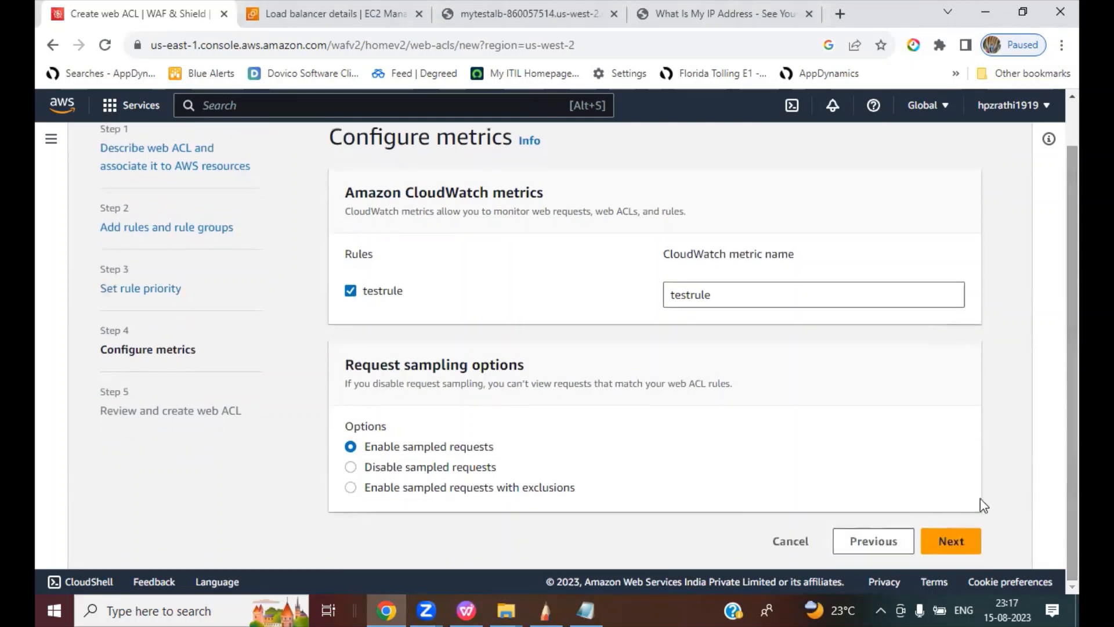
pyautogui.click(931, 536)
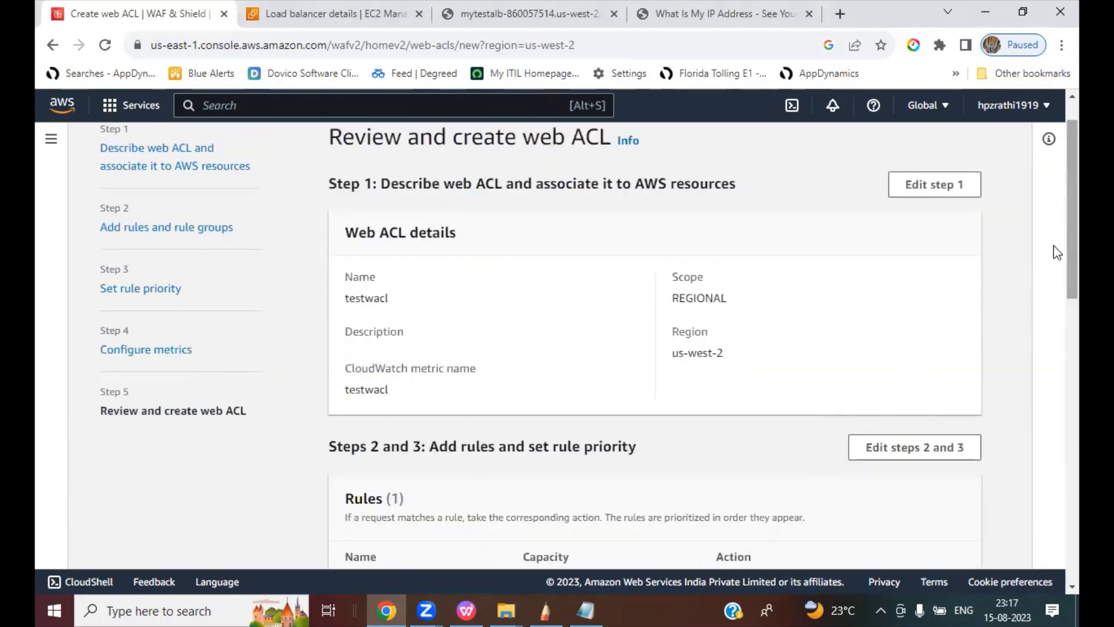
# Review the summary of the testwacl settings and create the web ACL.
pyautogui.scroll(-10, 1054, 348)
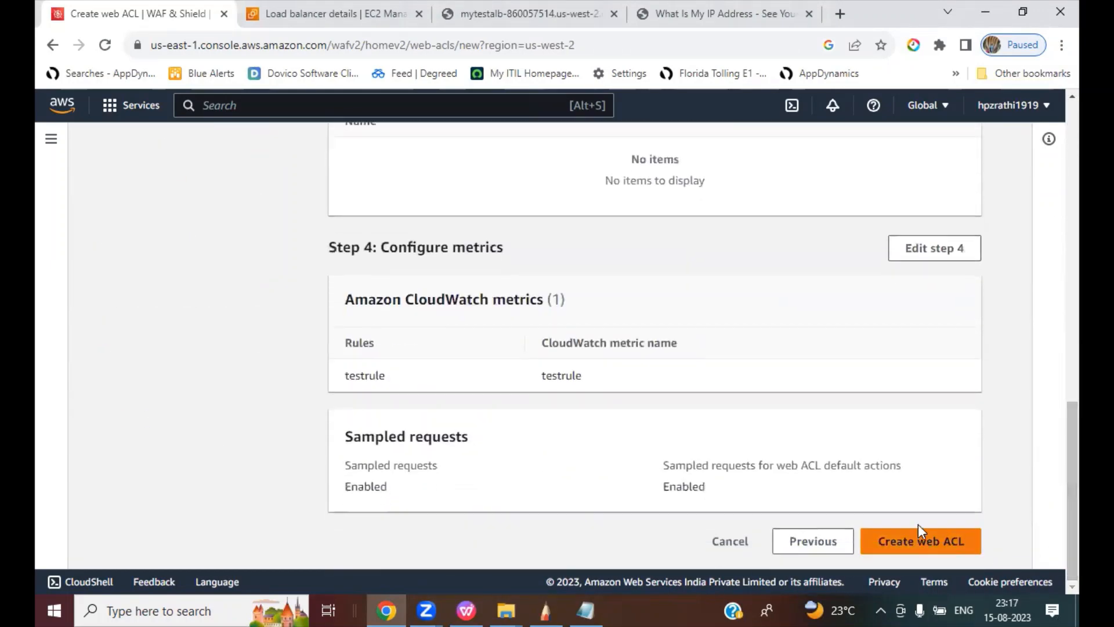
pyautogui.click(917, 534)
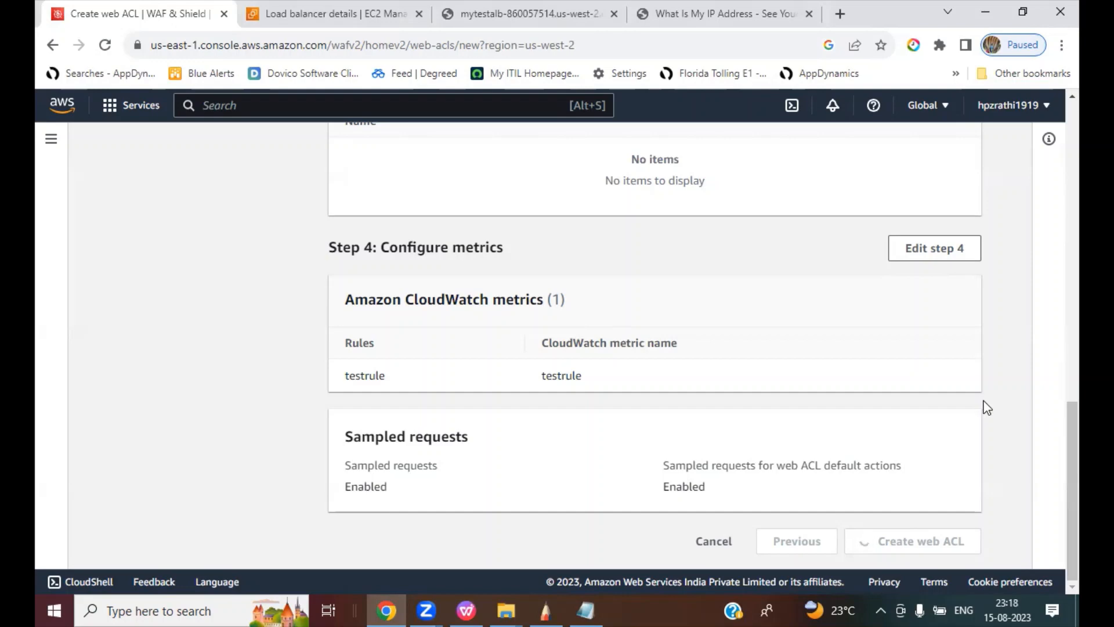
pyautogui.scroll(15, 946, 405)
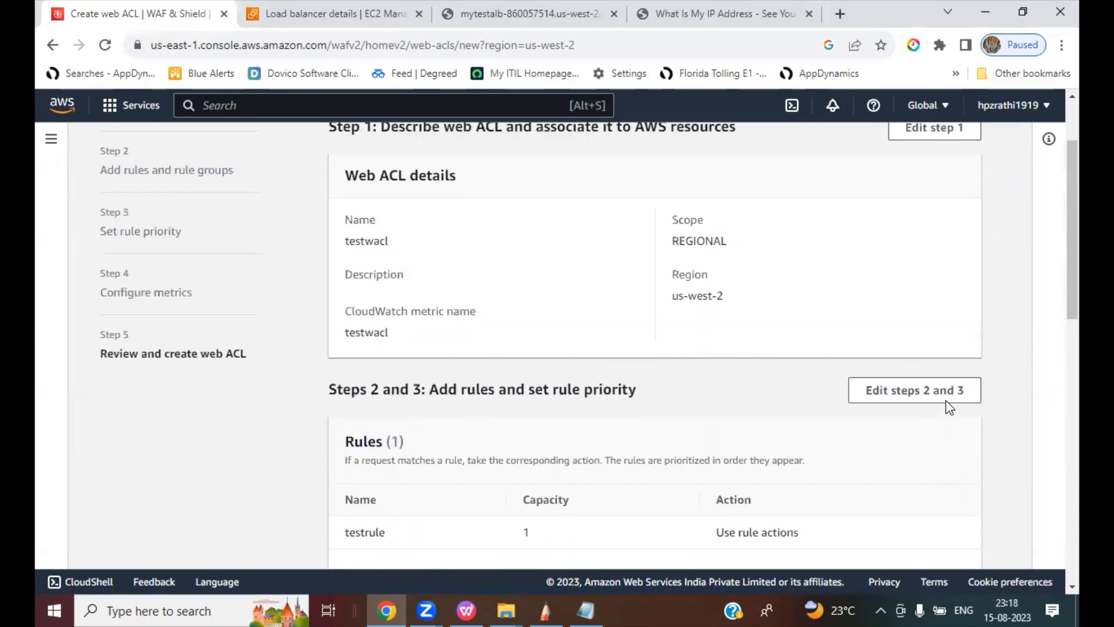
pyautogui.scroll(-2, 946, 405)
pyautogui.scroll(2, 945, 405)
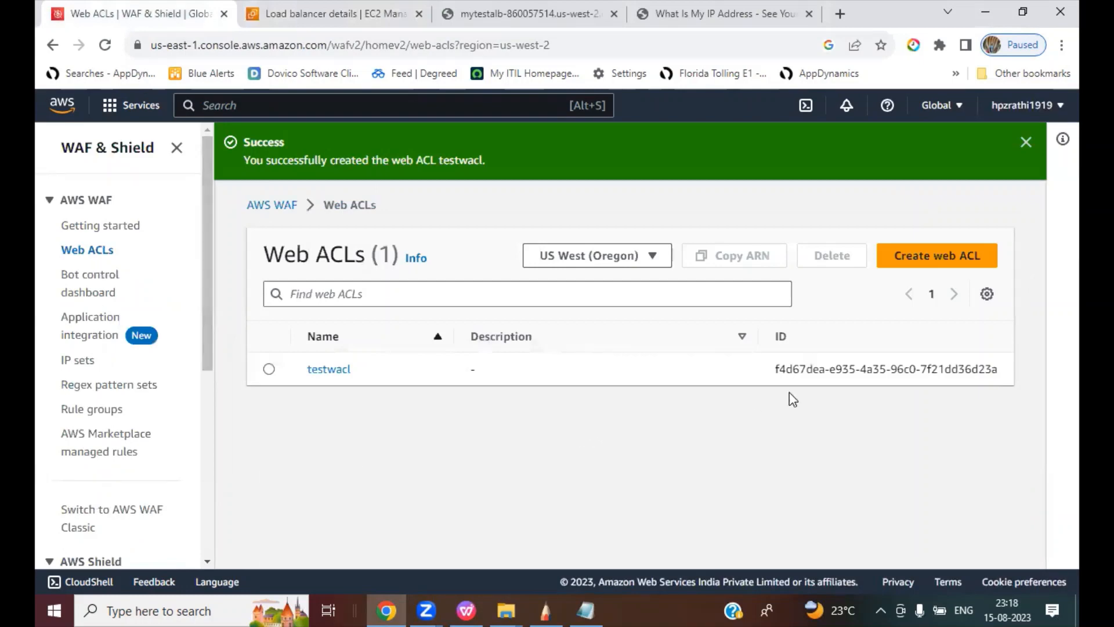
# Open testwacl and examine its rules, default action, and CAPTCHA and Challenge configuration.
pyautogui.click(348, 368)
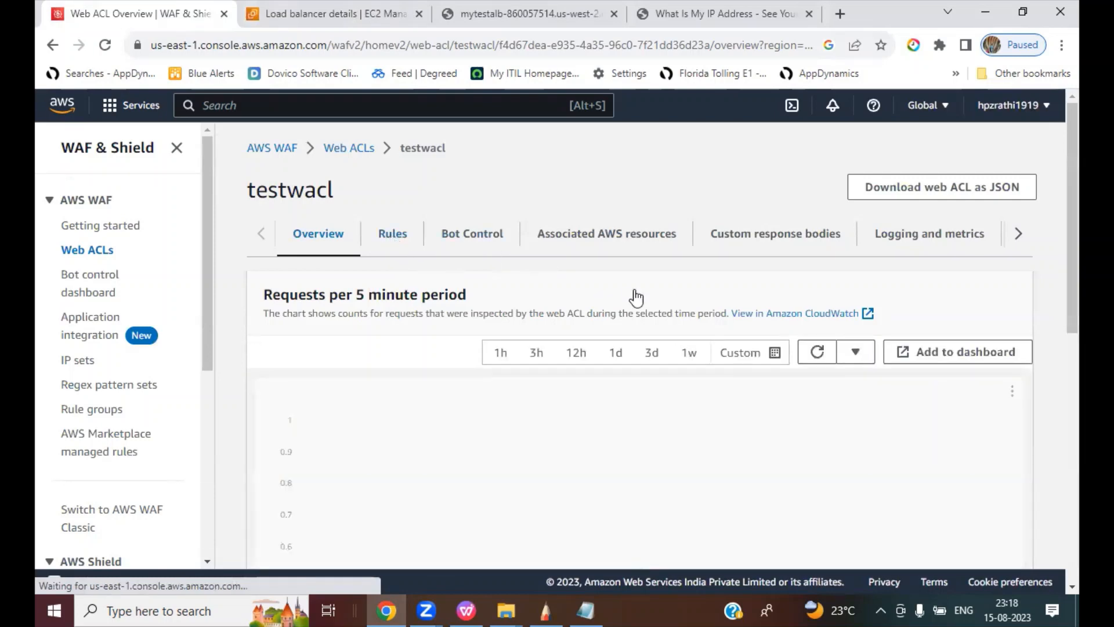
pyautogui.scroll(-1, 782, 512)
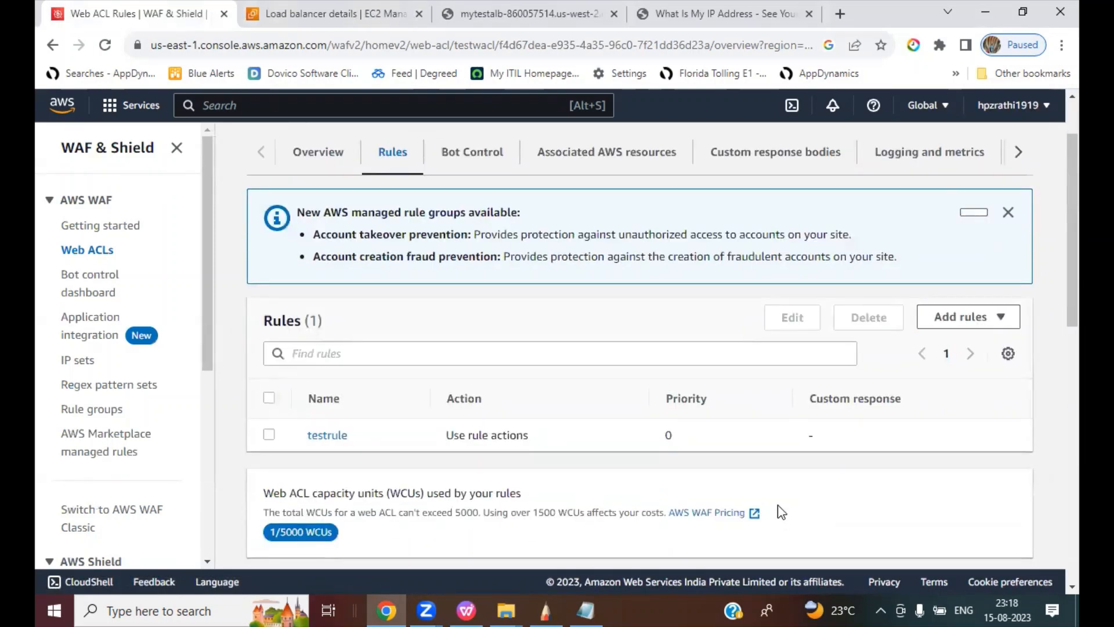
pyautogui.scroll(-7, 782, 512)
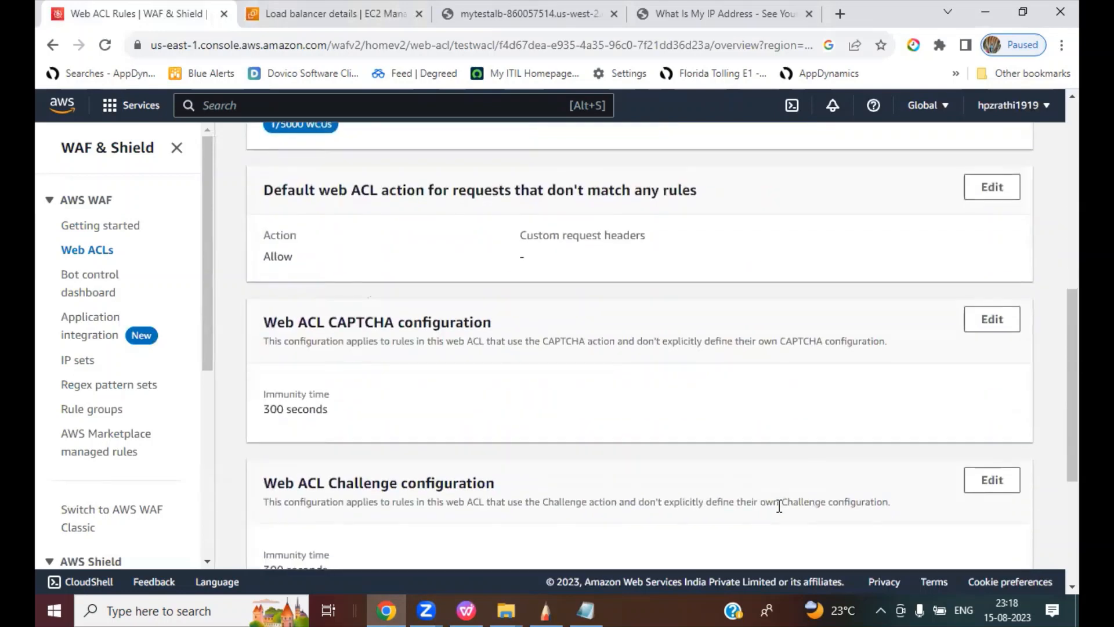
pyautogui.scroll(-4, 777, 504)
pyautogui.moveTo(1070, 388); pyautogui.dragTo(1051, 107)
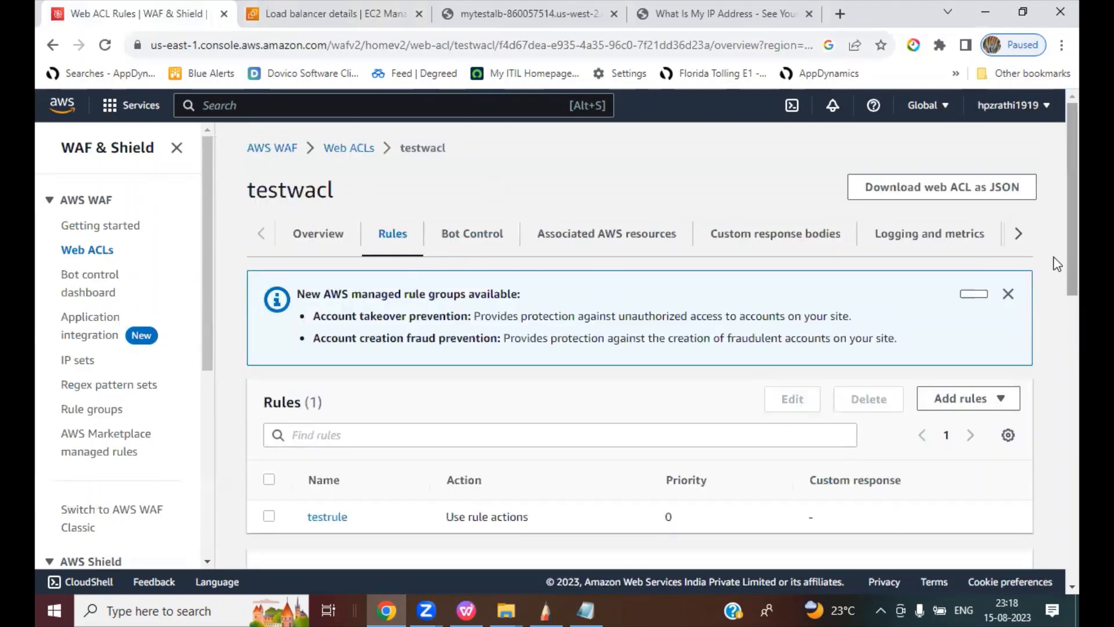
pyautogui.scroll(-1, 1057, 303)
pyautogui.scroll(-2, 1056, 325)
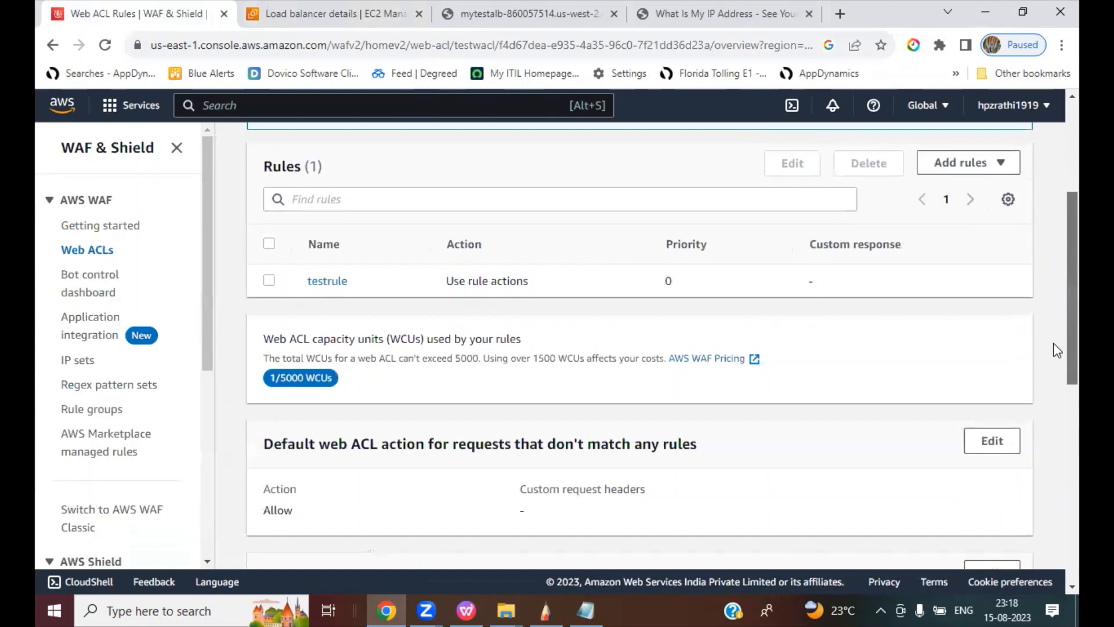
# Open testrule in the web ACL and examine its rule group, the rules inside it and the override action.
pyautogui.click(323, 281)
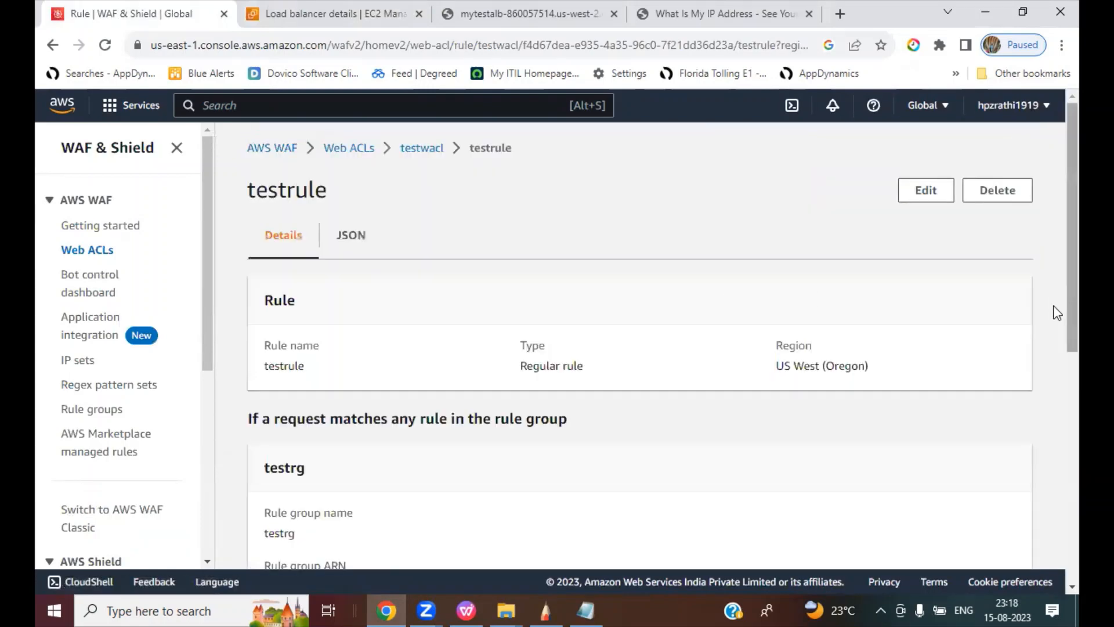
pyautogui.scroll(-2, 1055, 343)
pyautogui.scroll(-2, 1057, 406)
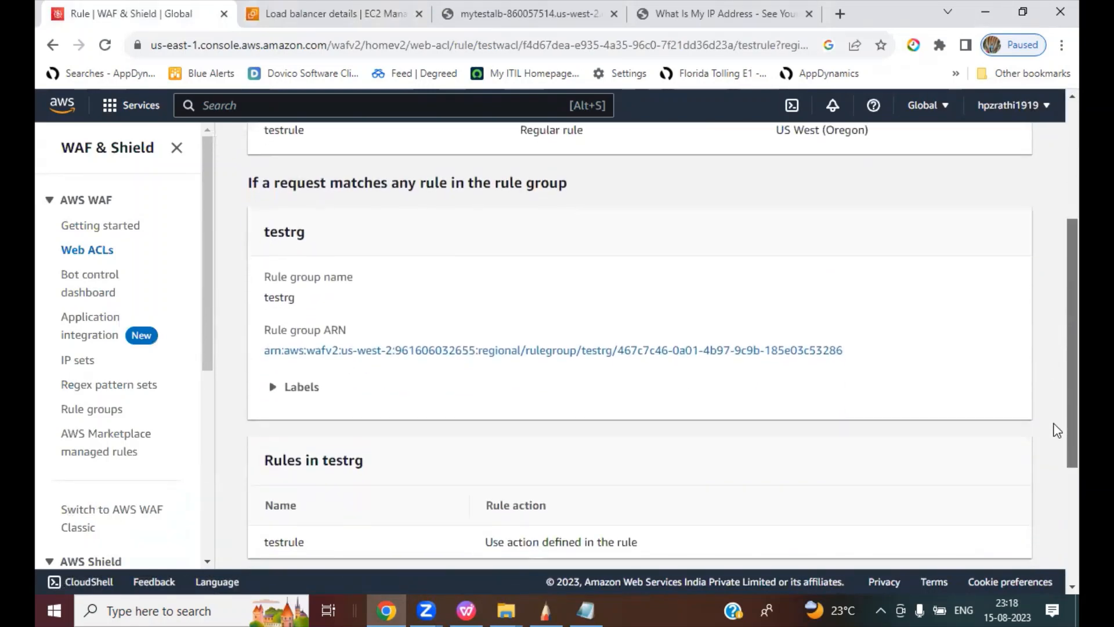
pyautogui.scroll(-1, 1056, 453)
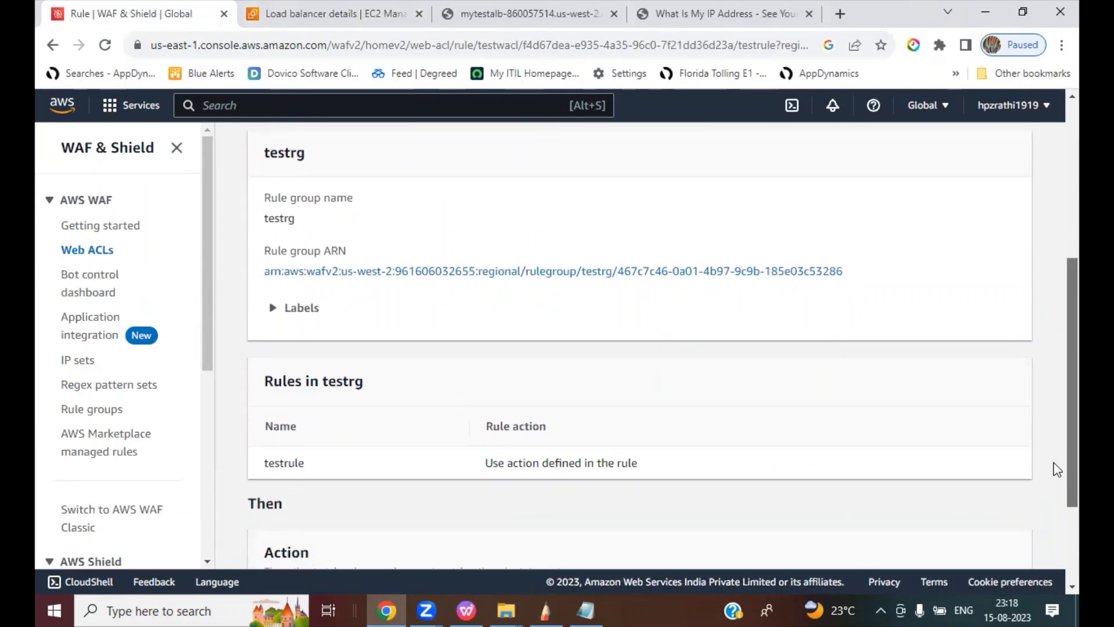
pyautogui.scroll(-2, 1056, 471)
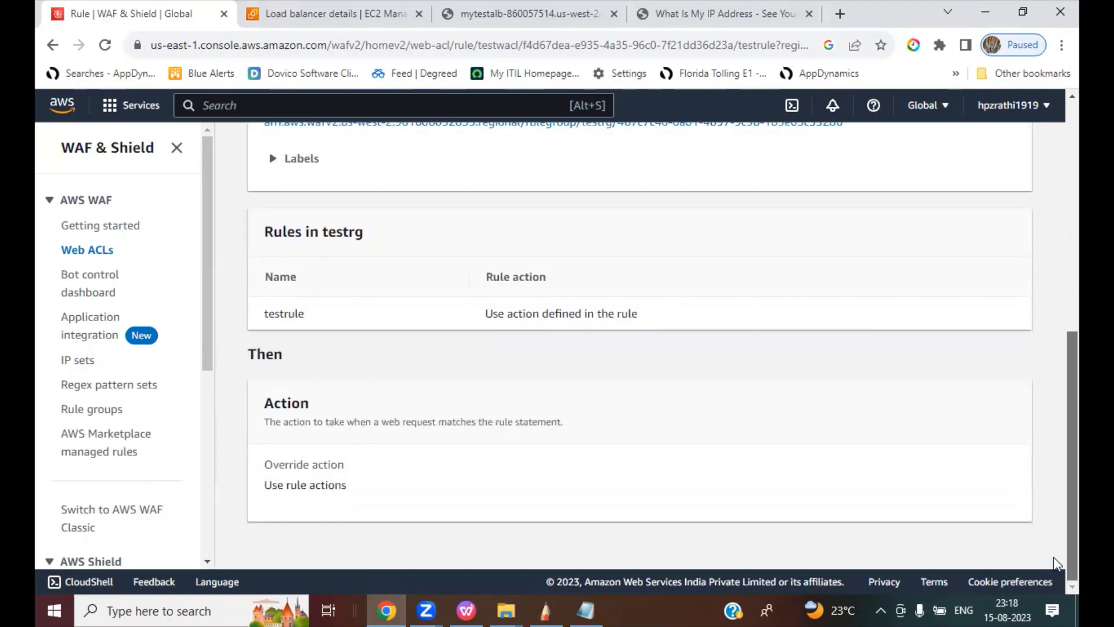
pyautogui.scroll(2, 1058, 476)
# Open the testrg rule group and examine the IP set statement and action of its testrule.
pyautogui.click(92, 410)
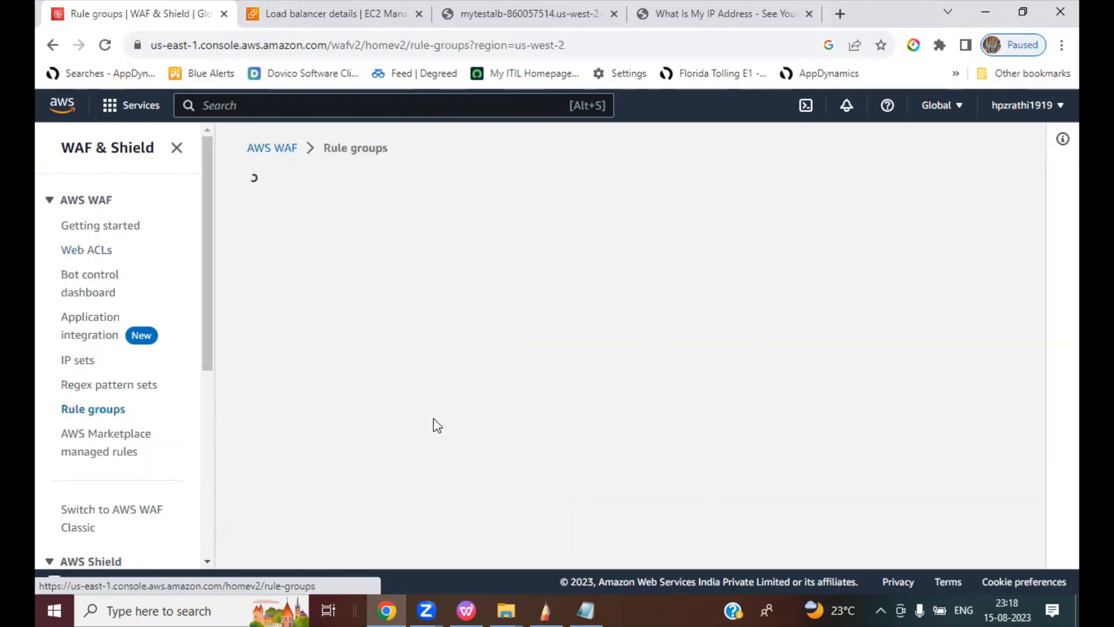
pyautogui.click(324, 317)
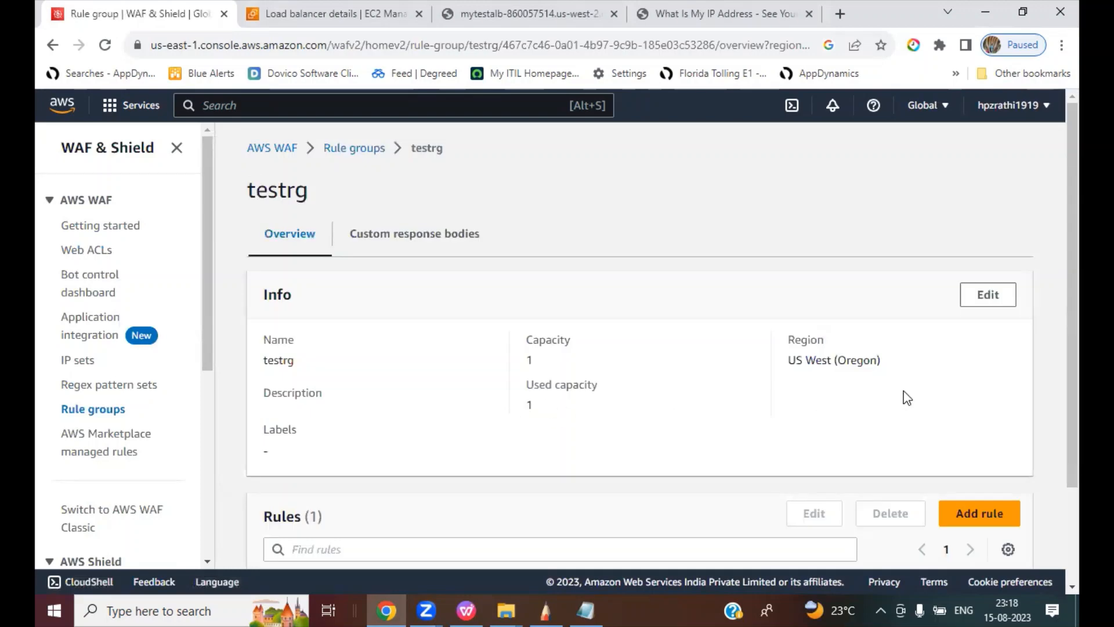
pyautogui.scroll(-3, 1053, 488)
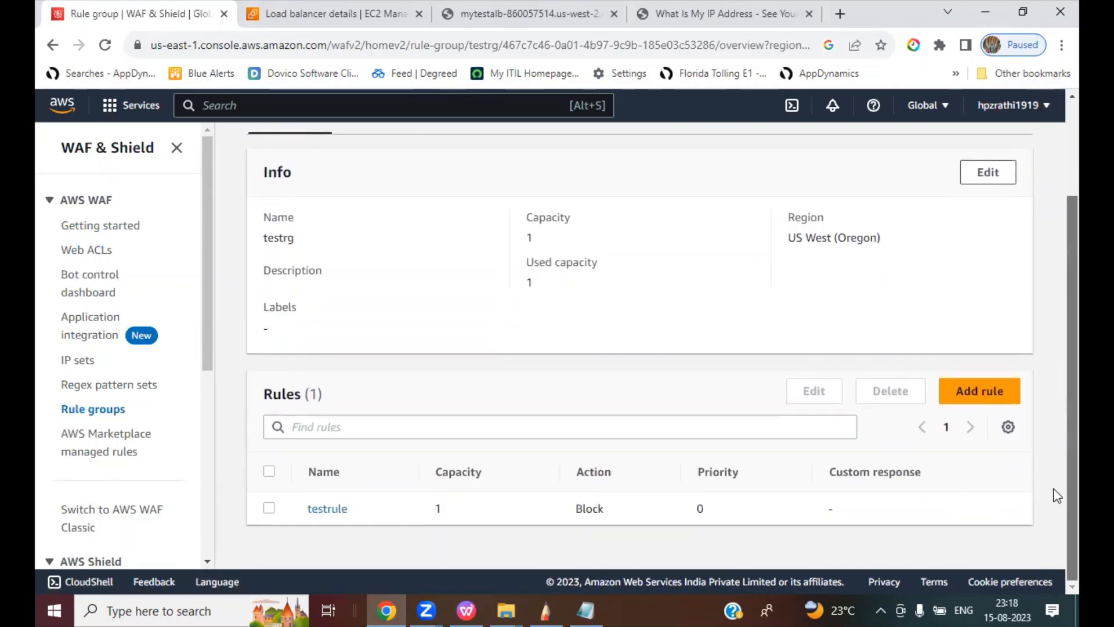
pyautogui.click(326, 508)
pyautogui.scroll(-3, 649, 403)
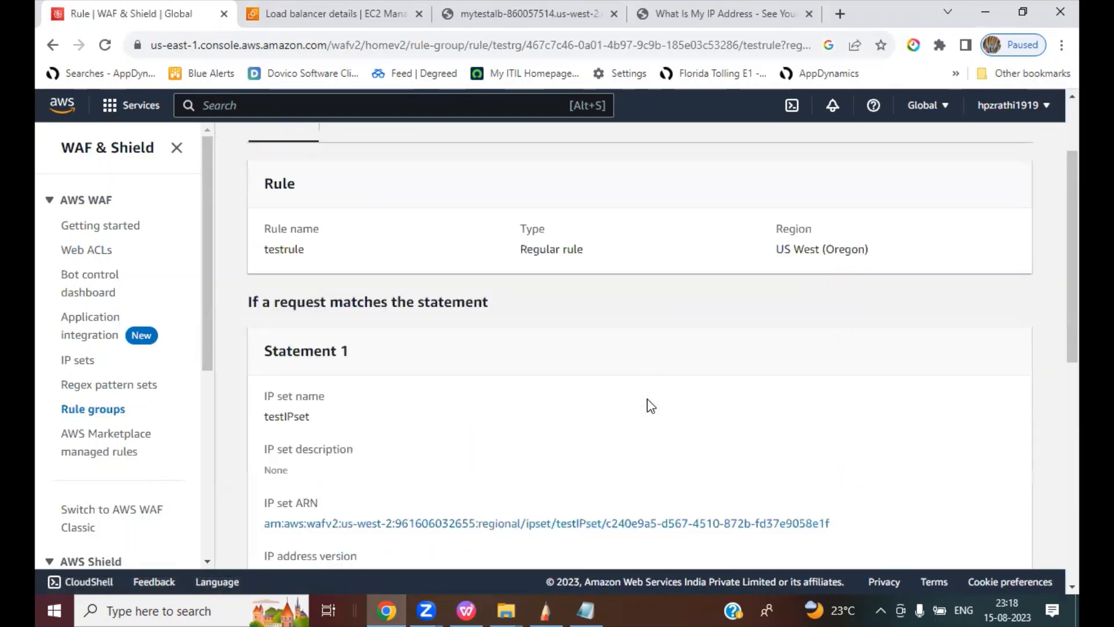
pyautogui.scroll(-6, 649, 404)
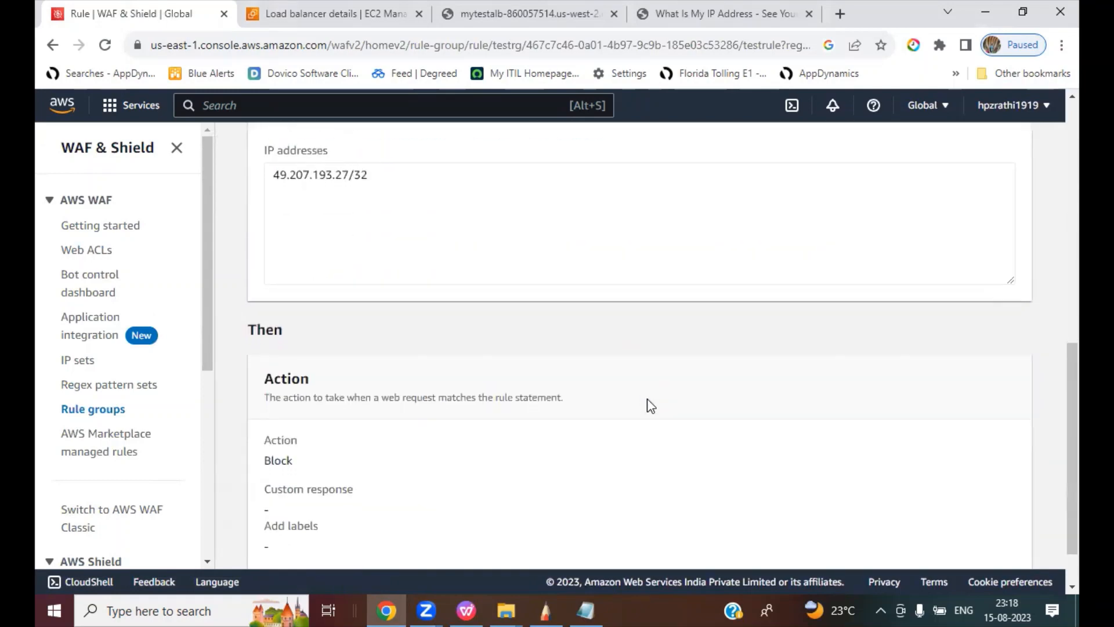
pyautogui.moveTo(265, 406); pyautogui.dragTo(398, 401)
pyautogui.click(397, 402)
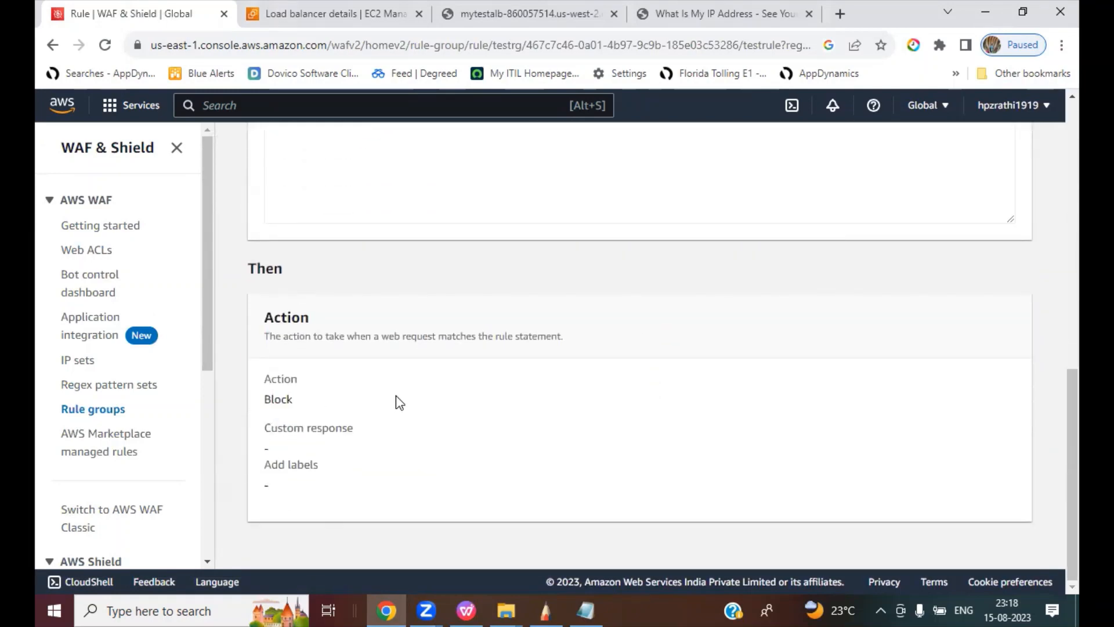
pyautogui.scroll(9, 396, 400)
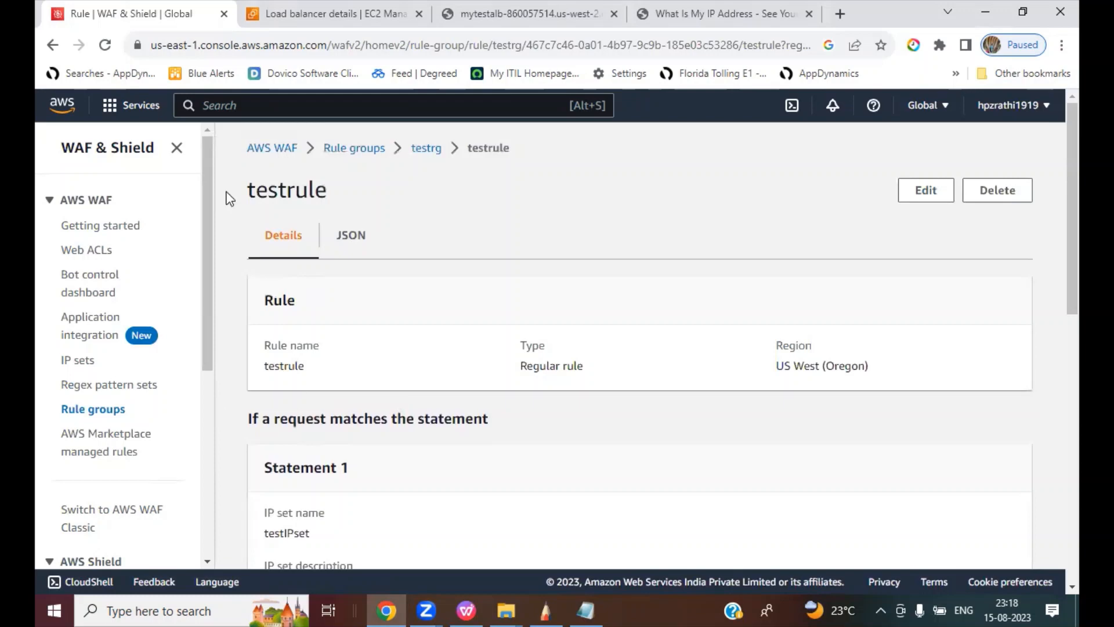
# Switch to the WPS presentation and review the AWS WAF slide's point on how WAF responds to requests that are not allowed.
pyautogui.click(280, 14)
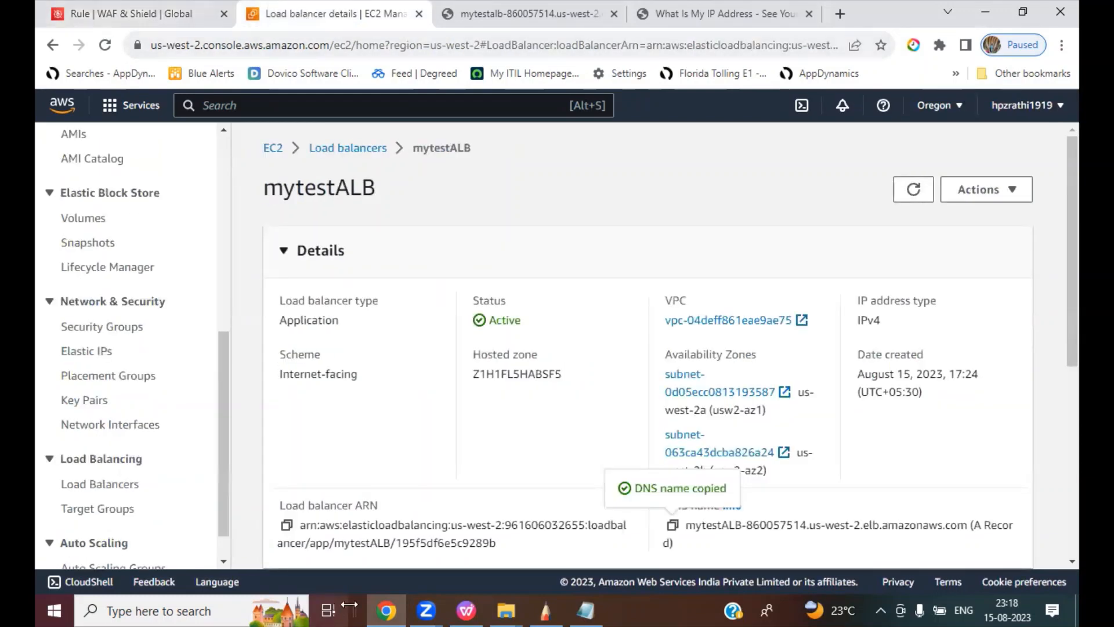
pyautogui.click(466, 610)
pyautogui.click(148, 302)
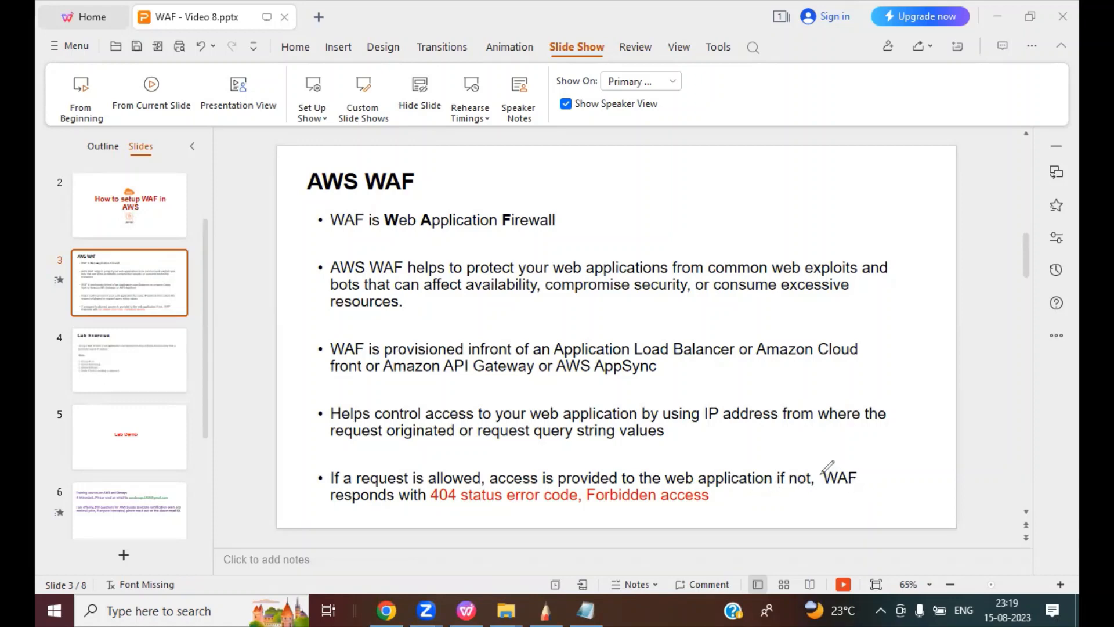
pyautogui.moveTo(819, 462); pyautogui.dragTo(825, 493)
pyautogui.moveTo(709, 483)
pyautogui.mouseDown()
pyautogui.moveTo(720, 499)
pyautogui.moveTo(702, 513)
pyautogui.mouseUp()
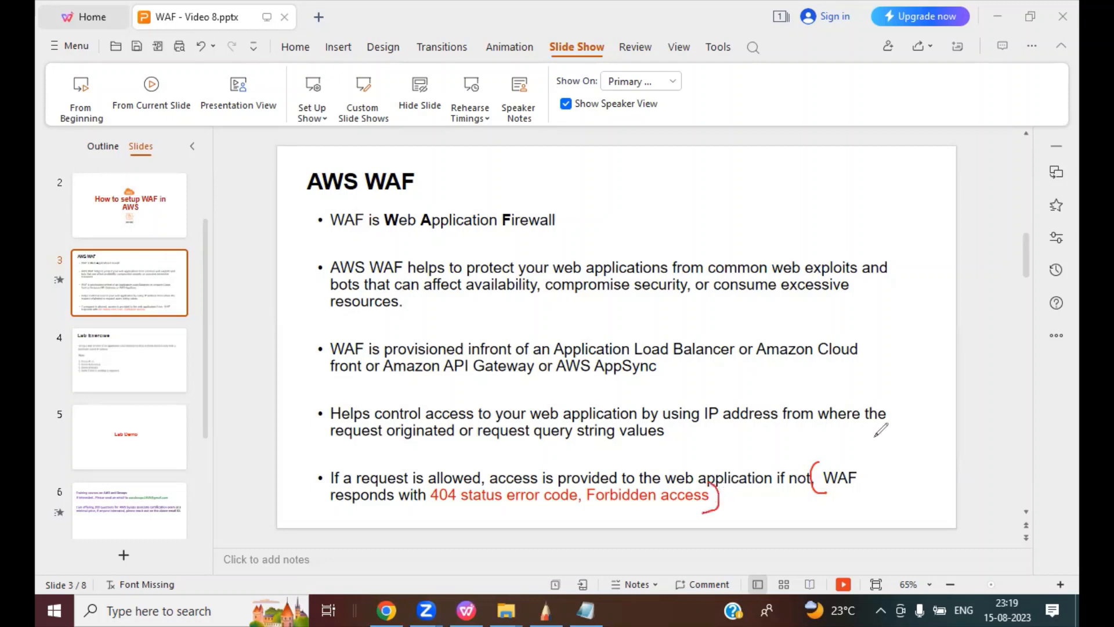
pyautogui.click(745, 171)
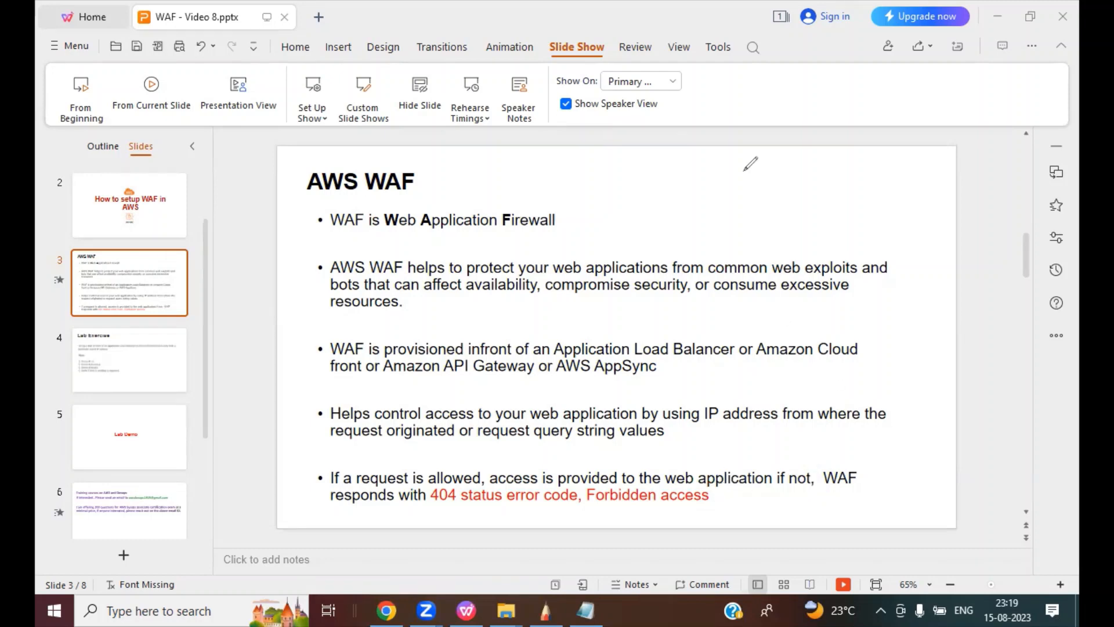
# Switch to Chrome and reload the load balancer's WEB2 page to test how WAF handles requests from the source IP.
pyautogui.click(381, 609)
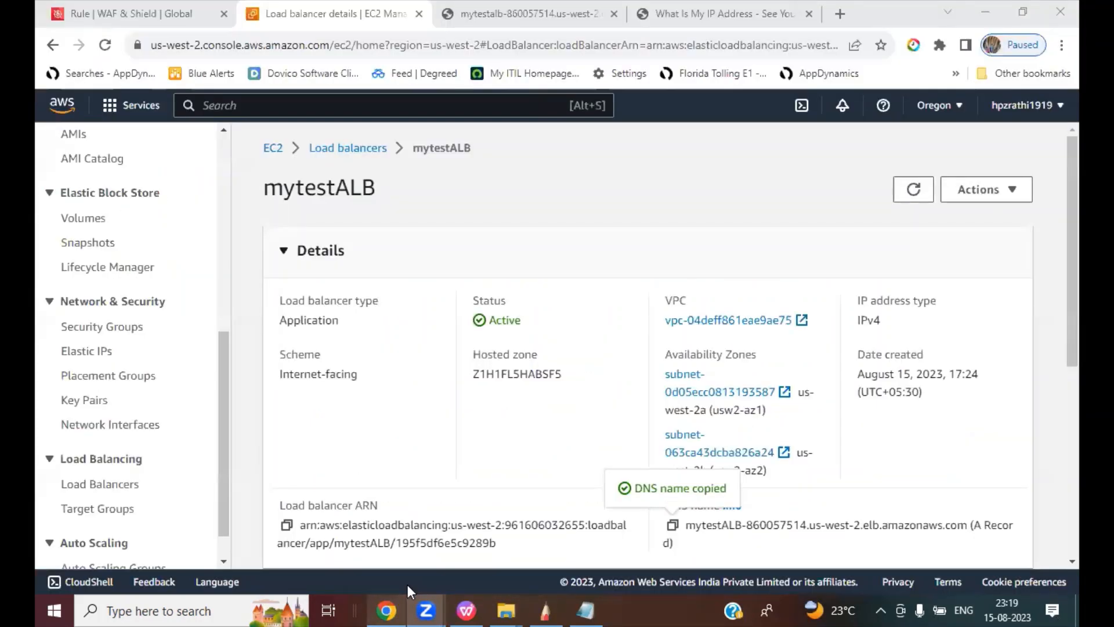
pyautogui.click(528, 14)
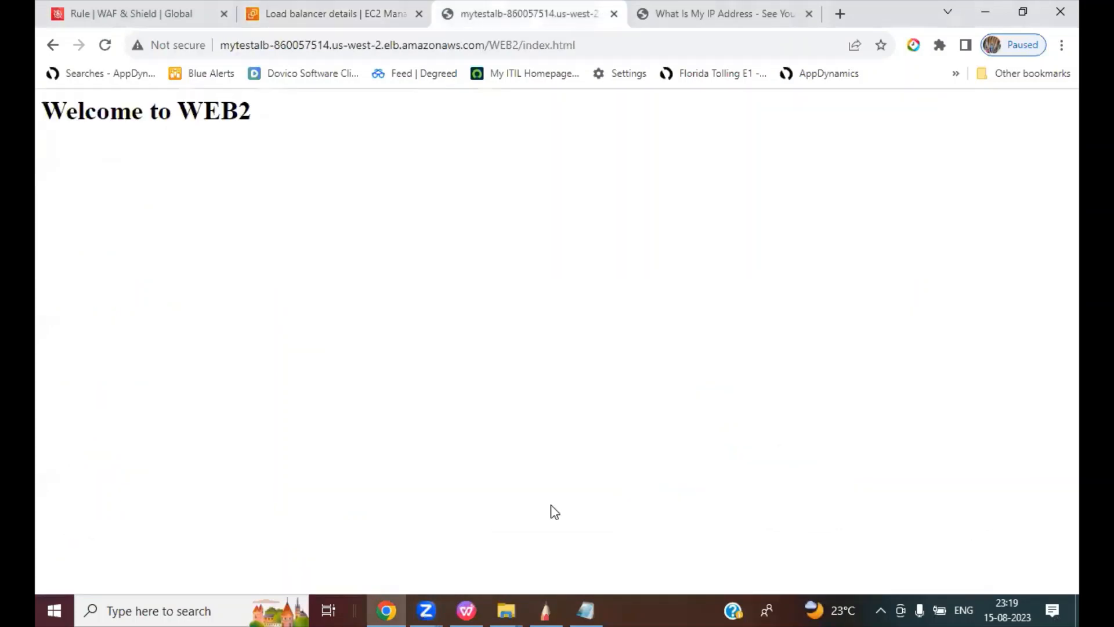
pyautogui.click(104, 45)
pyautogui.click(871, 77)
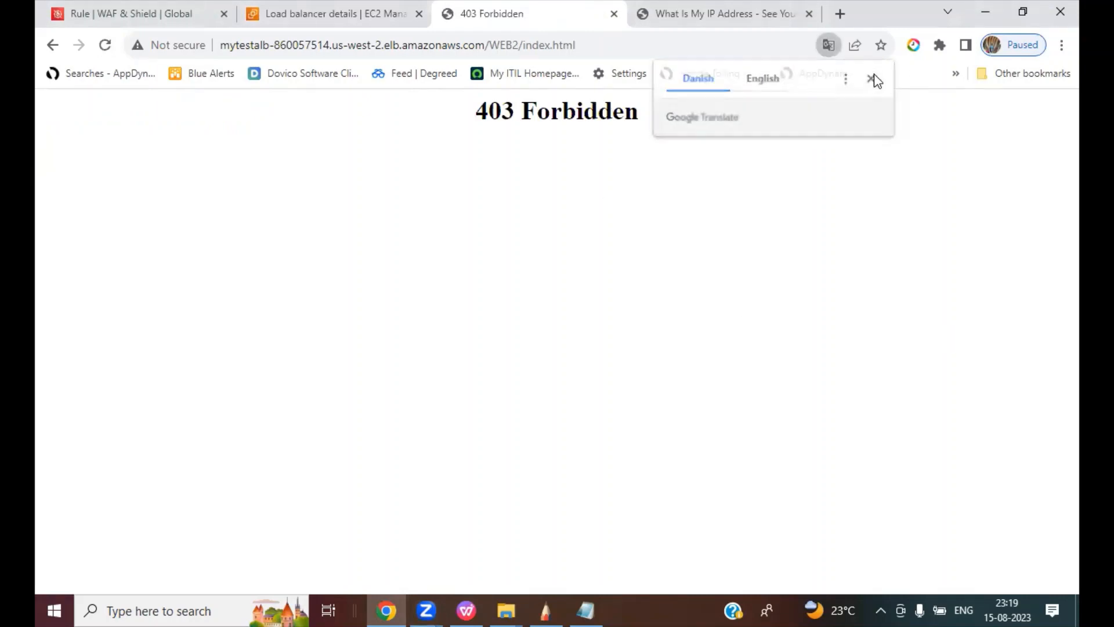
pyautogui.click(849, 602)
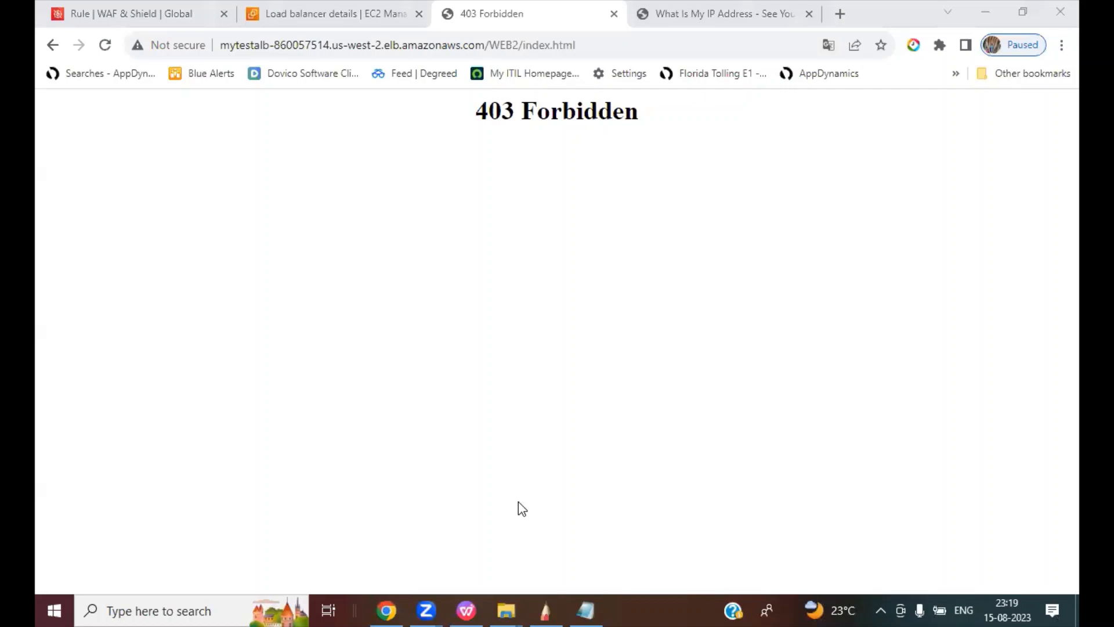
pyautogui.moveTo(479, 234)
pyautogui.mouseDown()
pyautogui.moveTo(506, 124)
pyautogui.moveTo(514, 138)
pyautogui.mouseUp()
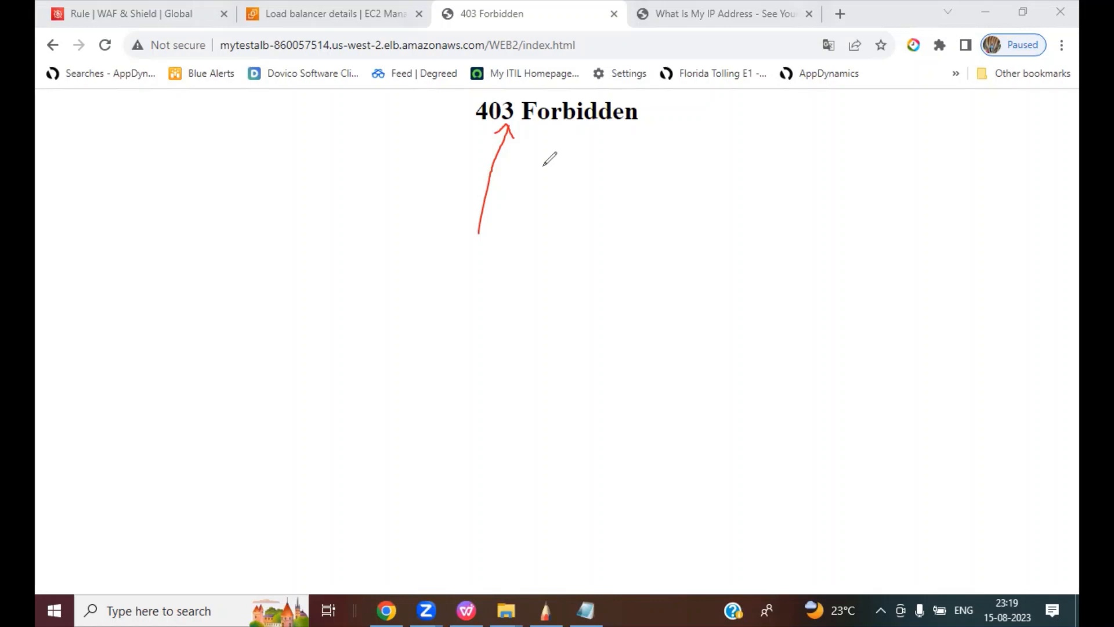
pyautogui.moveTo(466, 125); pyautogui.dragTo(656, 116)
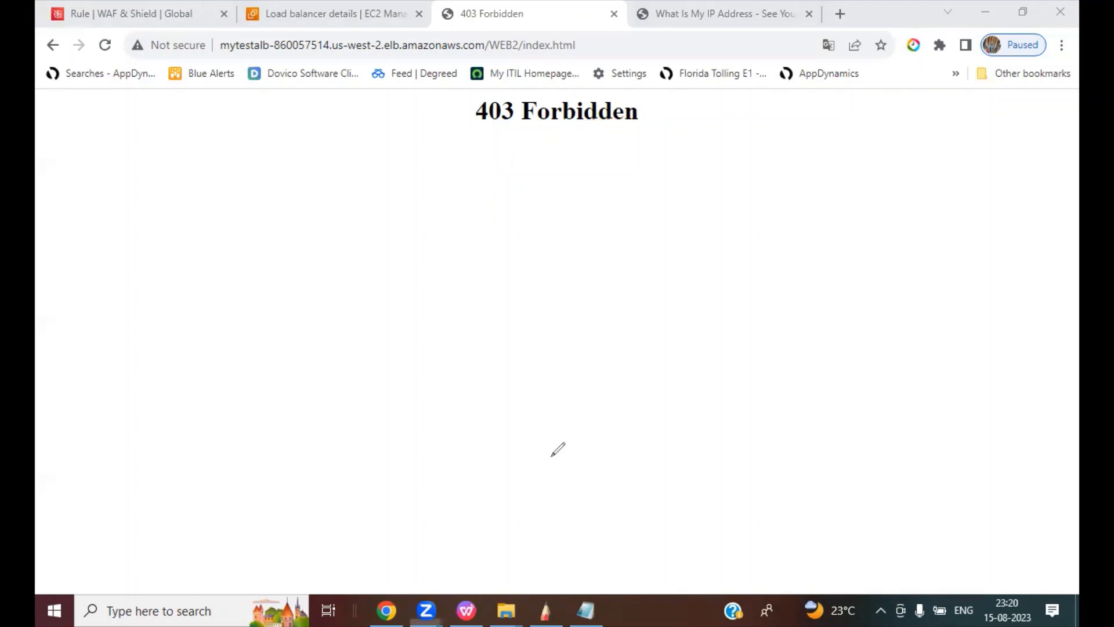
pyautogui.moveTo(477, 112); pyautogui.dragTo(640, 118)
pyautogui.click(702, 138)
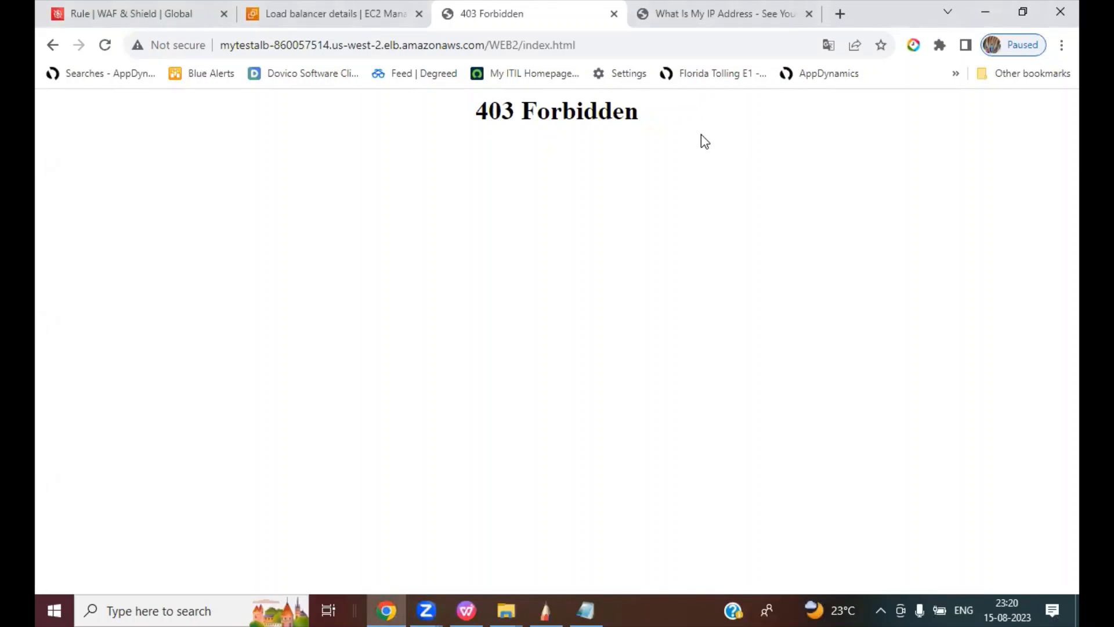
# Return to the AWS WAF console and open the testrg rule group to check the action of its rule.
pyautogui.click(157, 14)
pyautogui.scroll(-4, 560, 361)
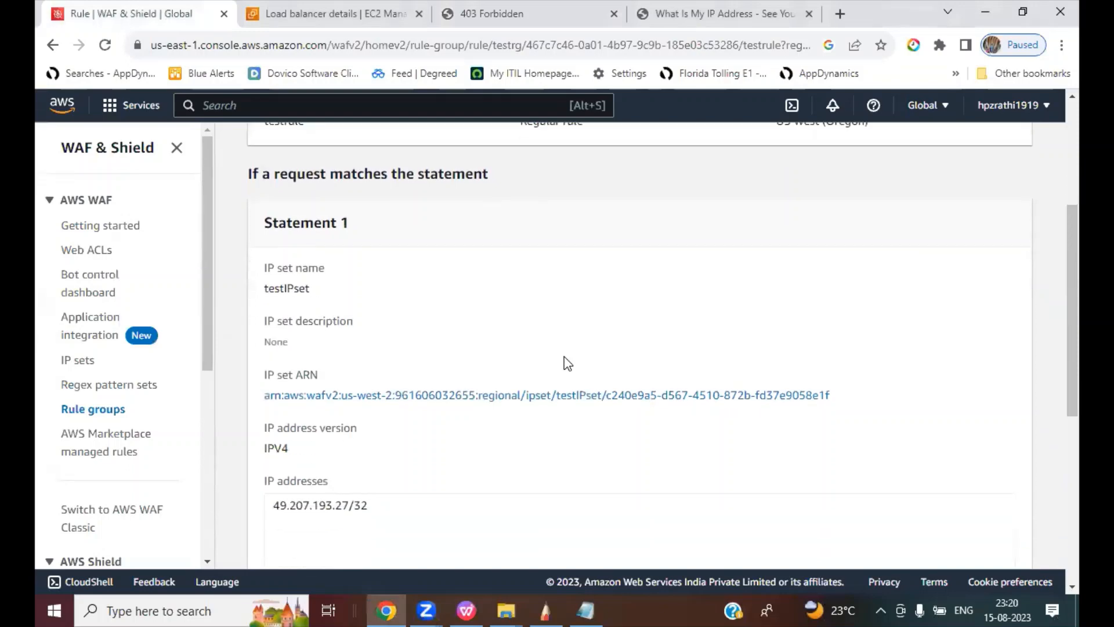
pyautogui.scroll(1, 567, 363)
pyautogui.scroll(3, 568, 363)
pyautogui.click(96, 410)
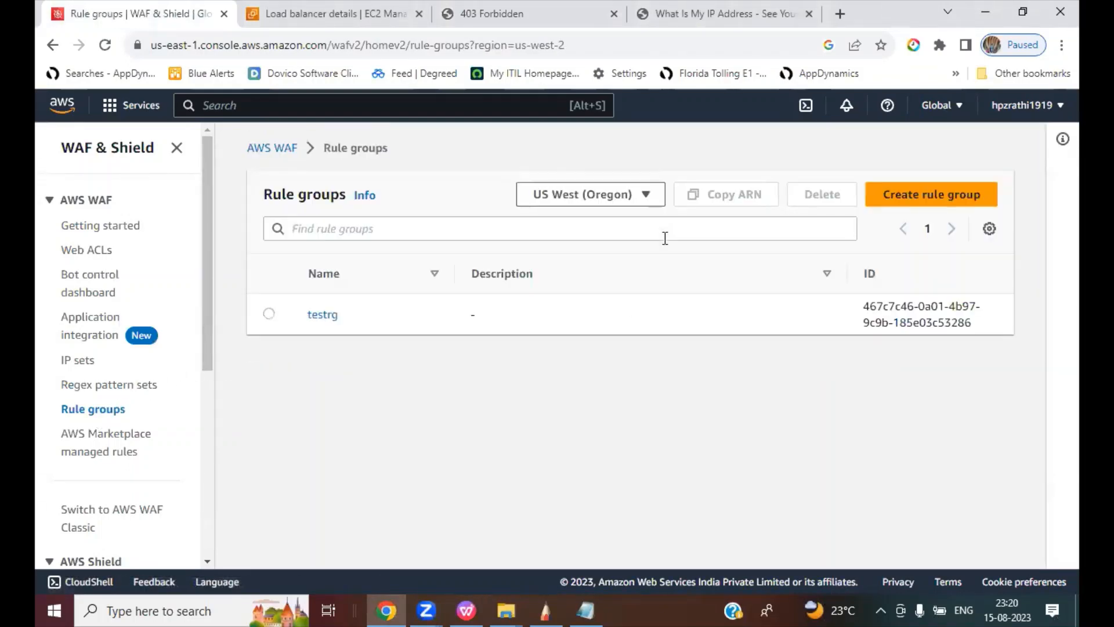
pyautogui.click(323, 316)
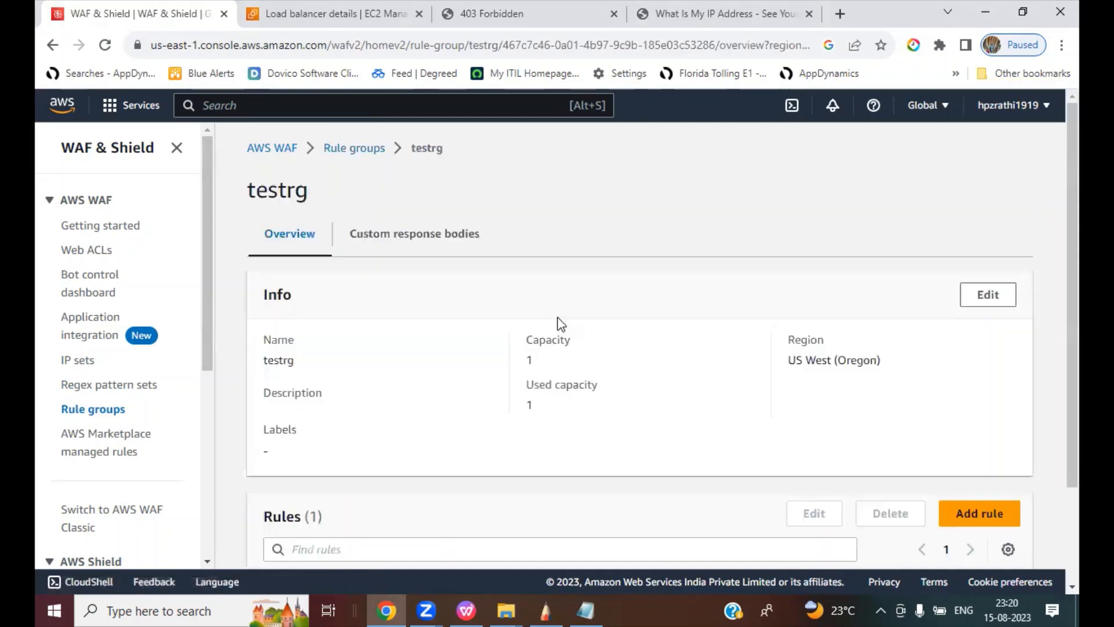
pyautogui.scroll(-2, 698, 365)
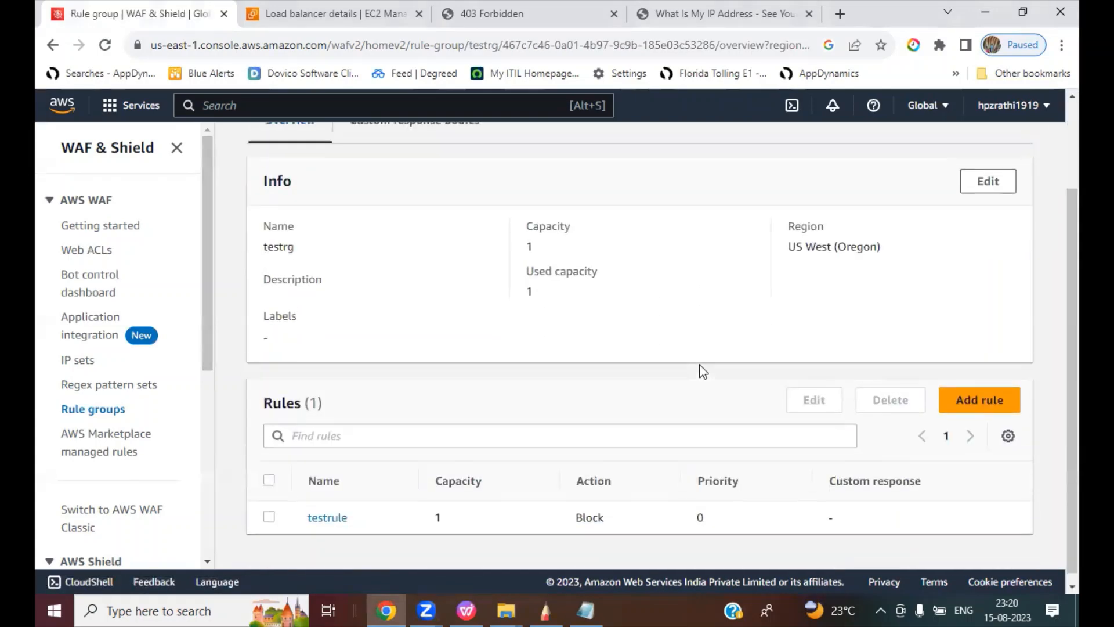
pyautogui.scroll(2, 909, 428)
pyautogui.scroll(-2, 1058, 481)
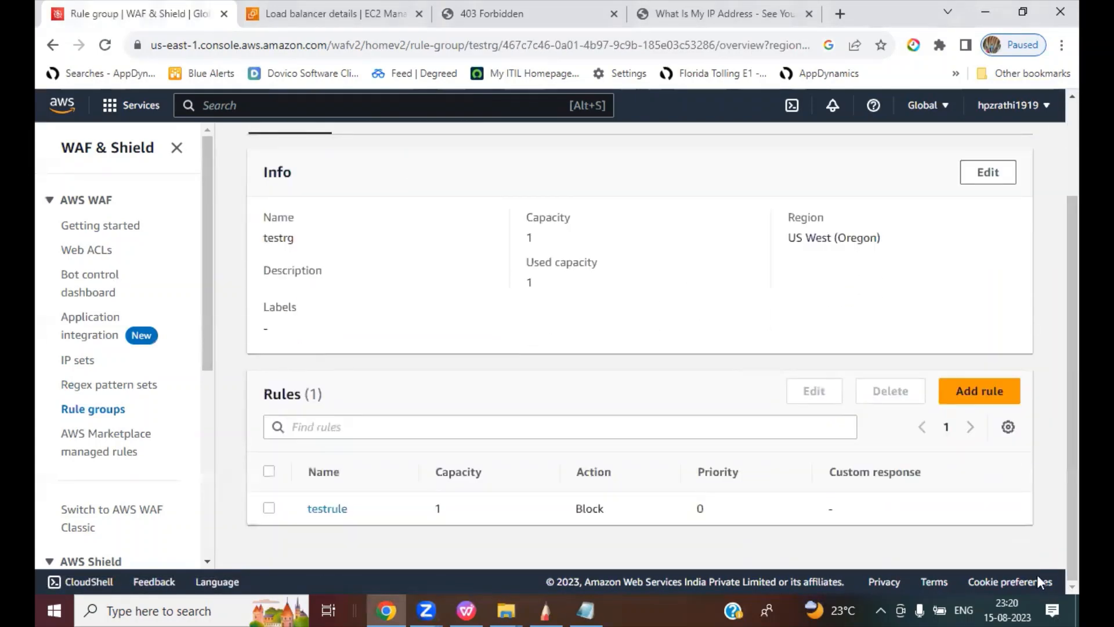
# Edit testrule in the testrg rule group, set its action to Allow, and save the rule.
pyautogui.click(323, 519)
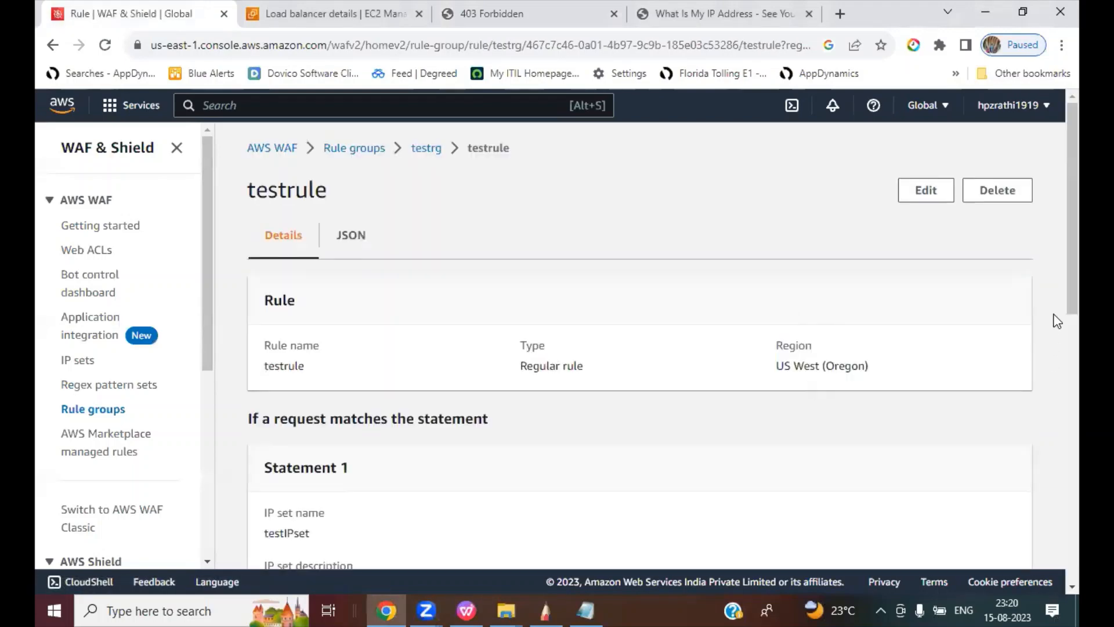
pyautogui.scroll(-3, 1058, 398)
pyautogui.scroll(-8, 1058, 398)
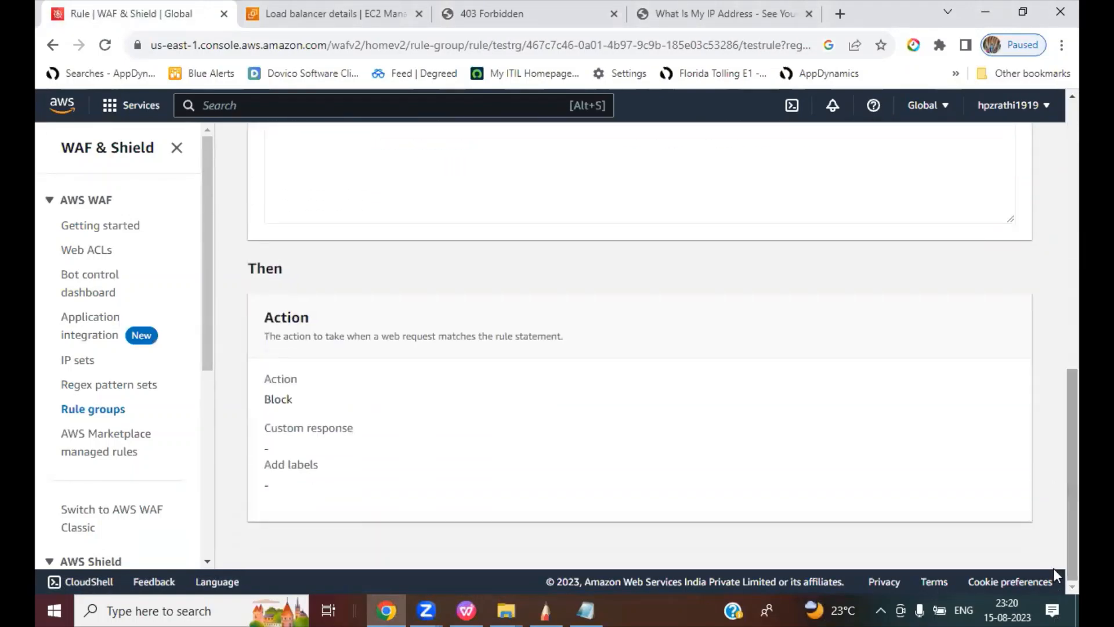
pyautogui.scroll(10, 929, 505)
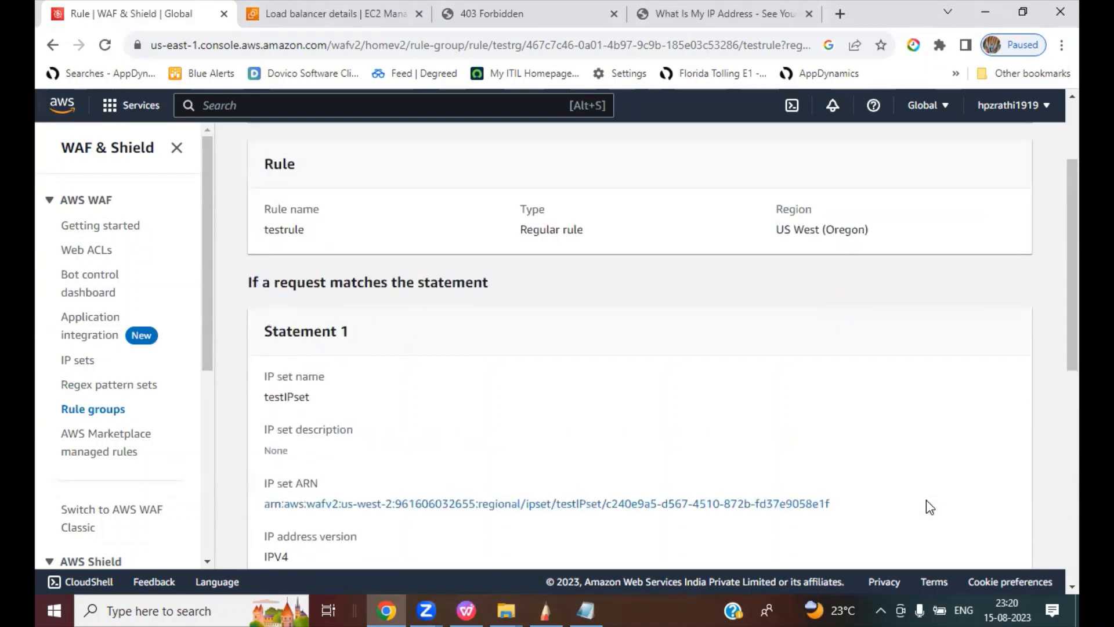
pyautogui.click(926, 187)
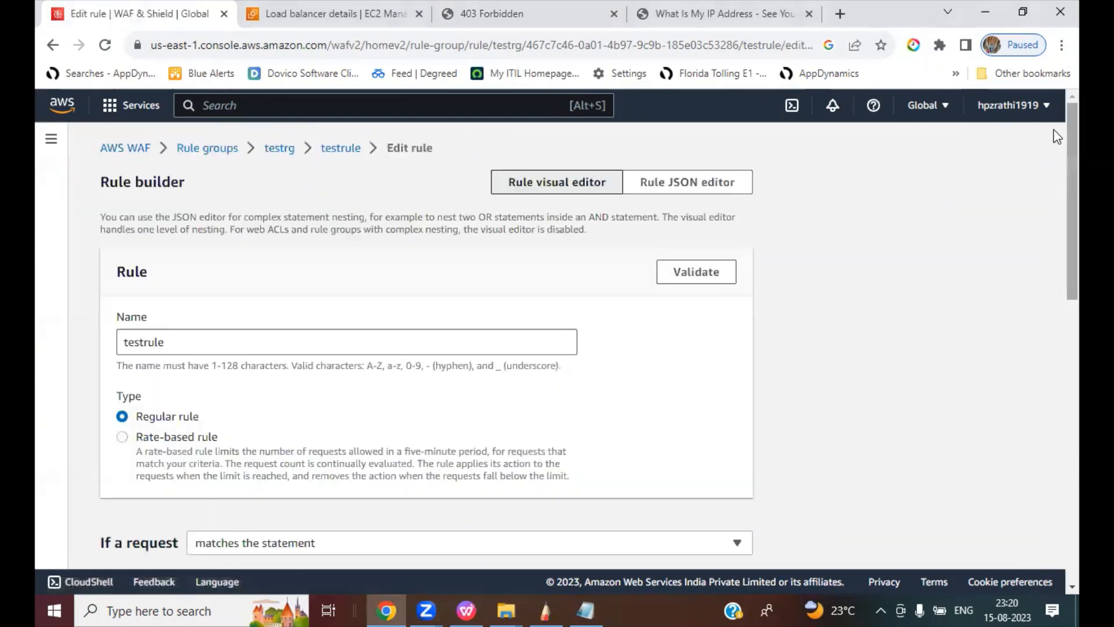
pyautogui.scroll(-14, 1057, 261)
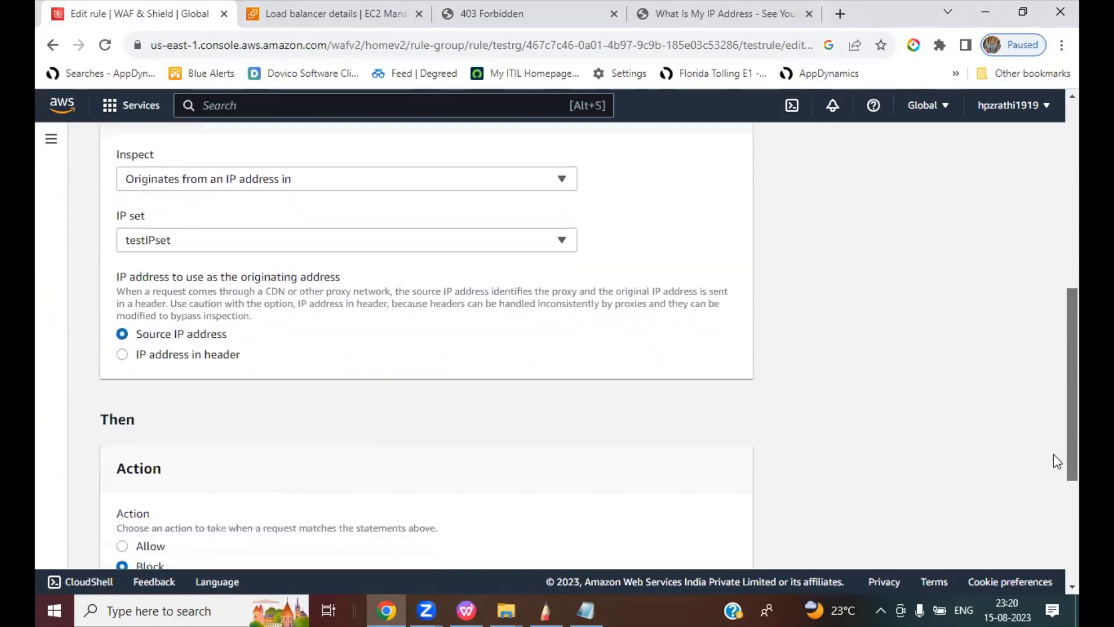
pyautogui.click(122, 308)
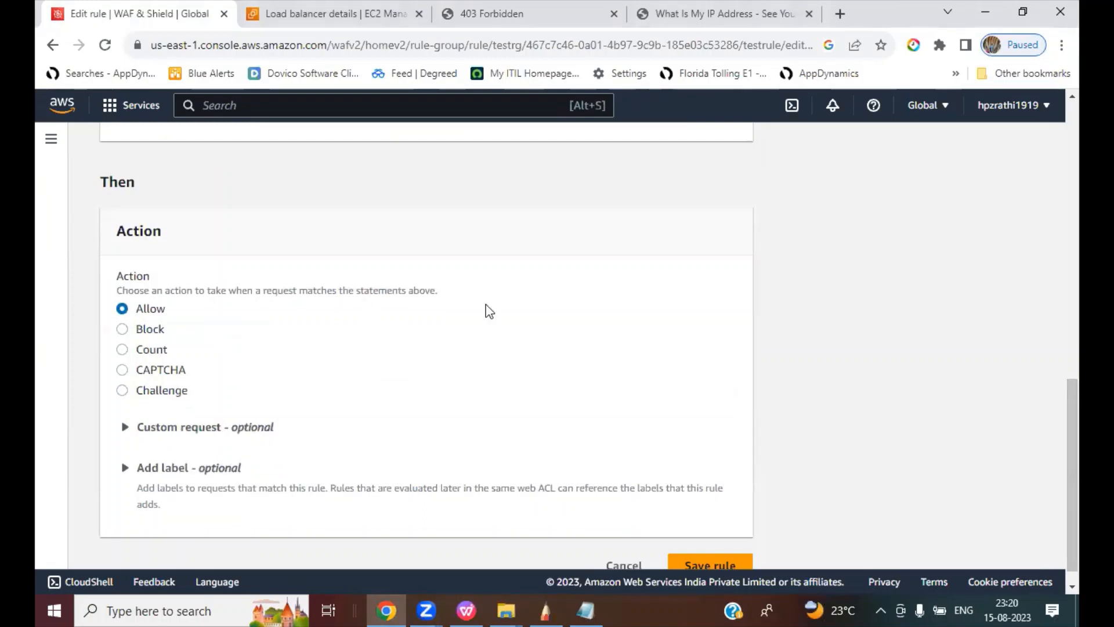
pyautogui.scroll(-1, 1058, 436)
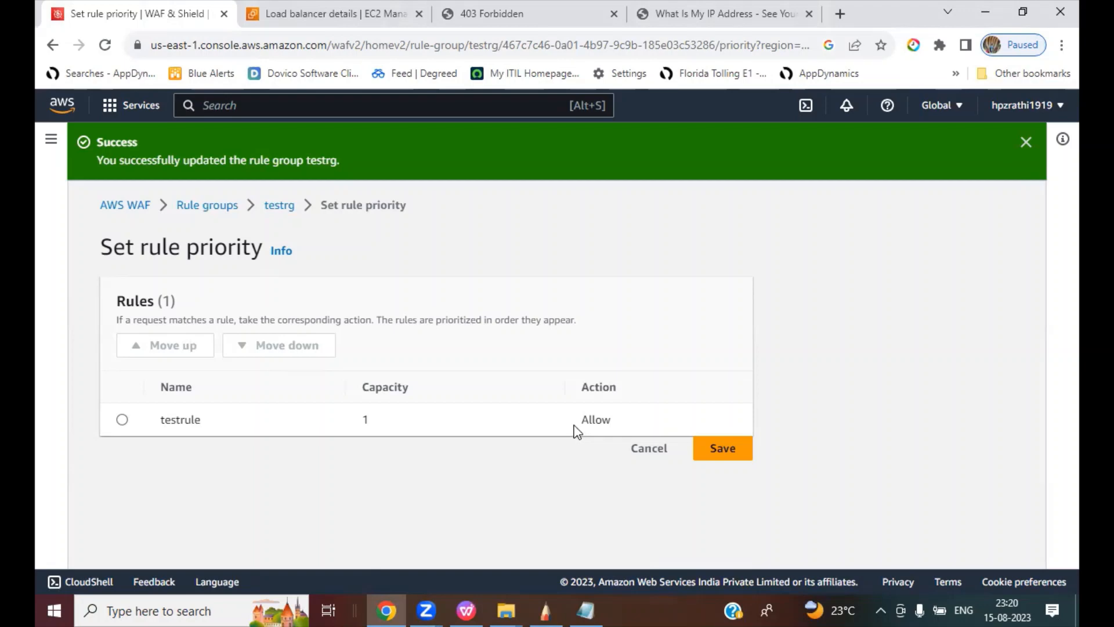
# Check testrule's action on the rule priority page and save the priority for testrg.
pyautogui.moveTo(579, 419); pyautogui.dragTo(617, 418)
pyautogui.click(640, 416)
pyautogui.click(619, 419)
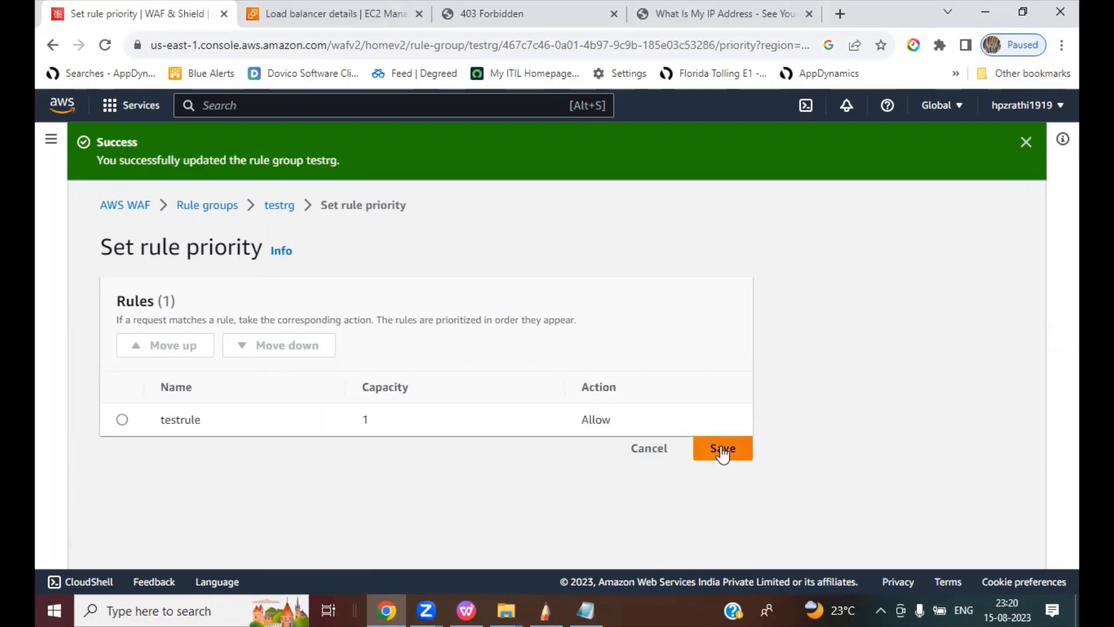
pyautogui.click(723, 449)
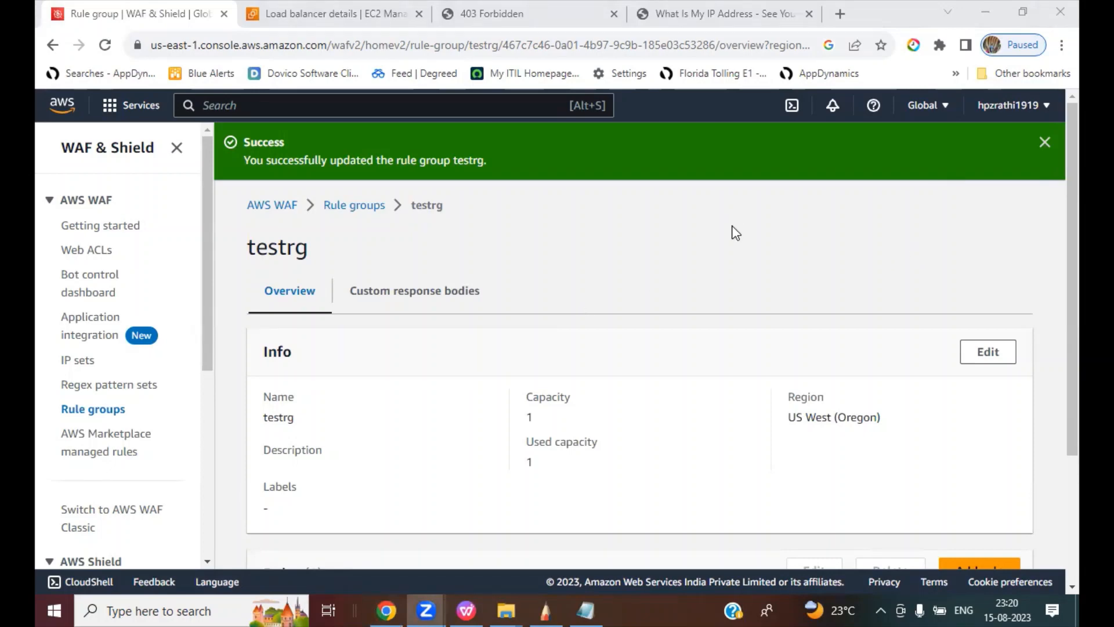
# Reload the load balancer's WEB2 page to test access with the updated rule.
pyautogui.click(522, 14)
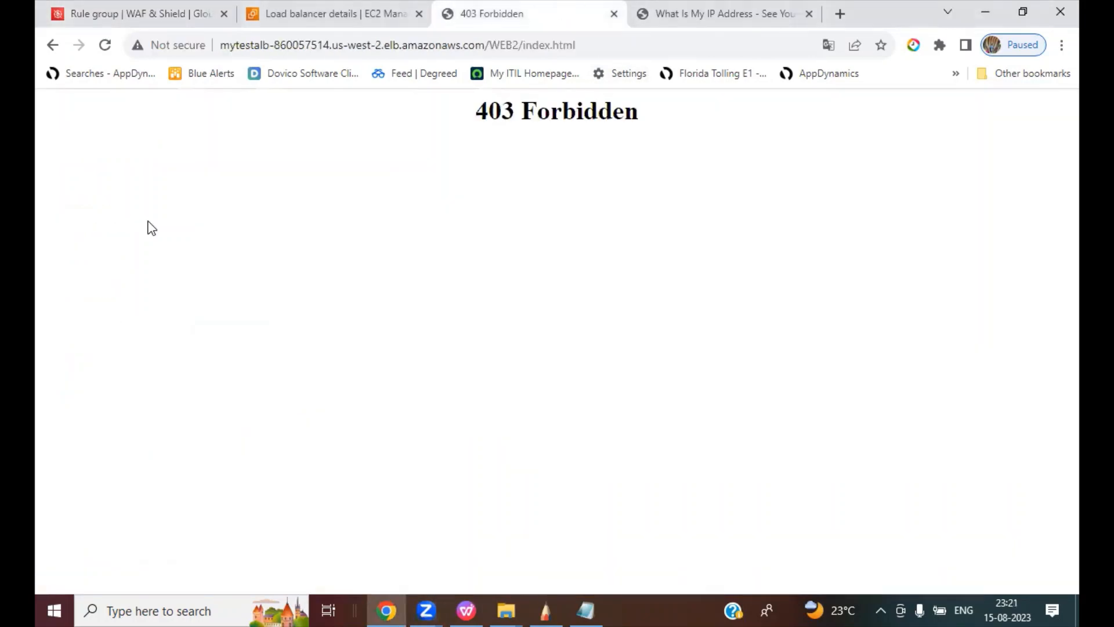
pyautogui.click(105, 45)
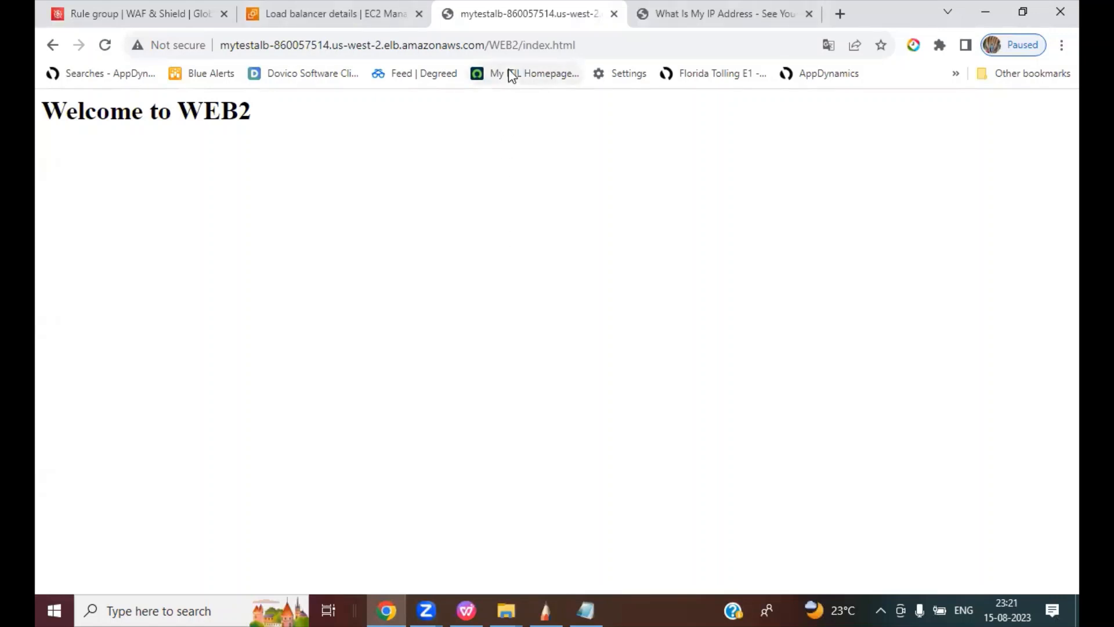
pyautogui.moveTo(289, 119); pyautogui.dragTo(36, 111)
pyautogui.click(250, 166)
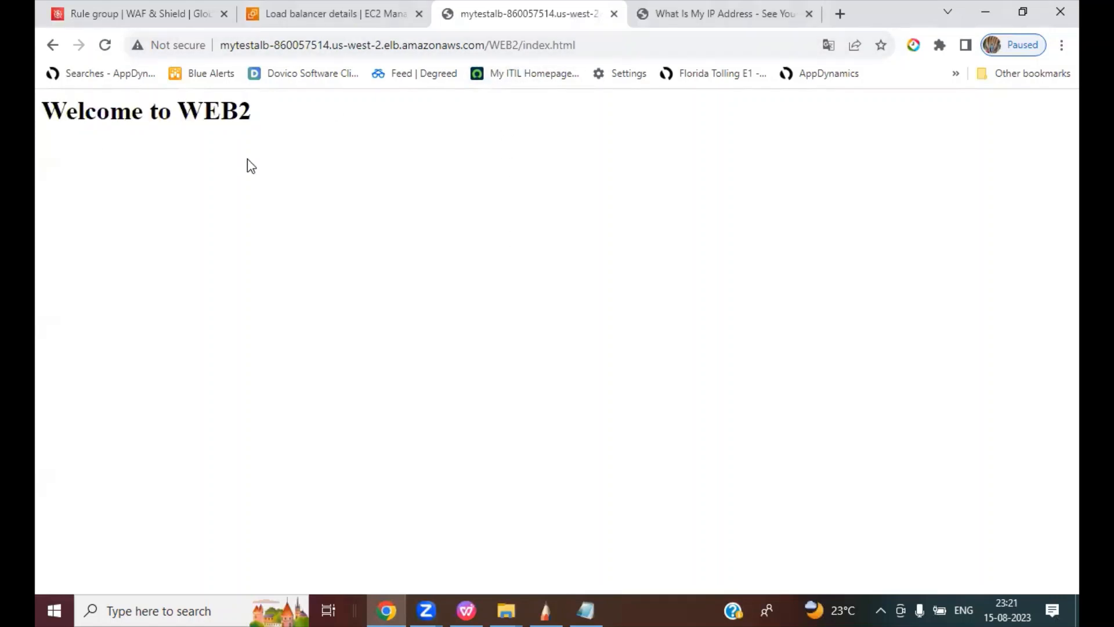
# Change the path in the load balancer address to WEB1/index.html and load that page to test access.
pyautogui.click(511, 45)
pyautogui.doubleClick(512, 45)
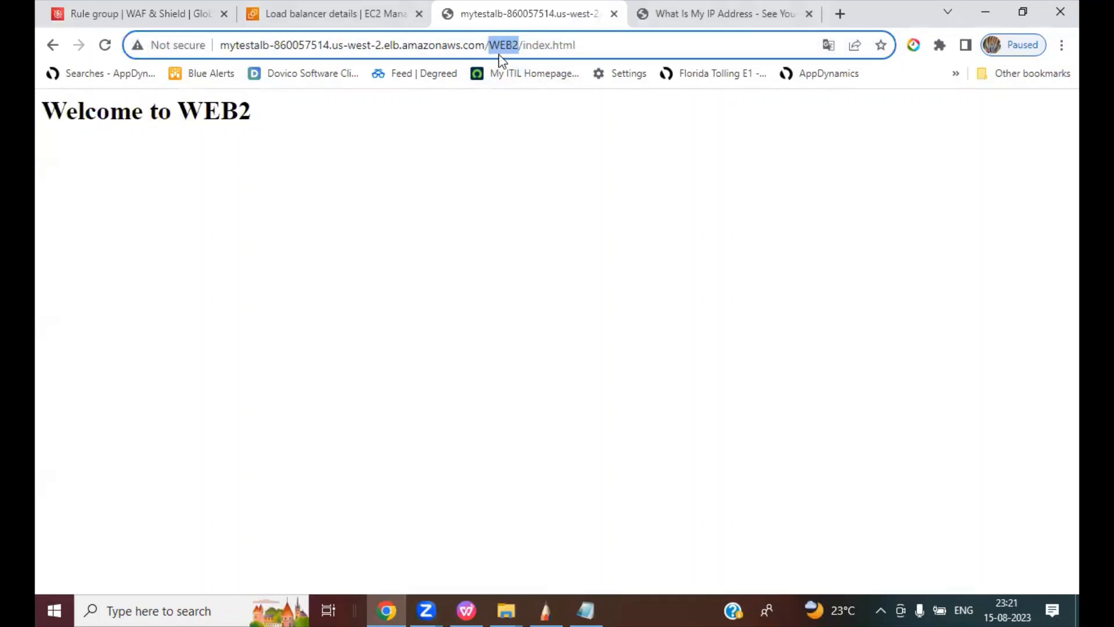
pyautogui.click(514, 45)
pyautogui.press('Delete')
pyautogui.write('1')
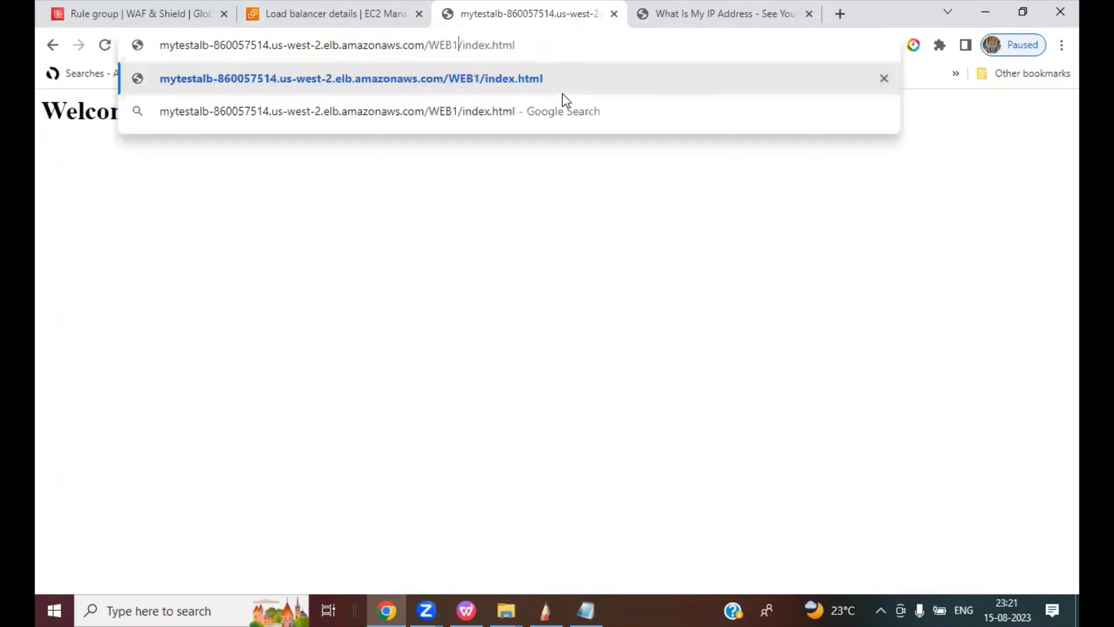
pyautogui.press('Return')
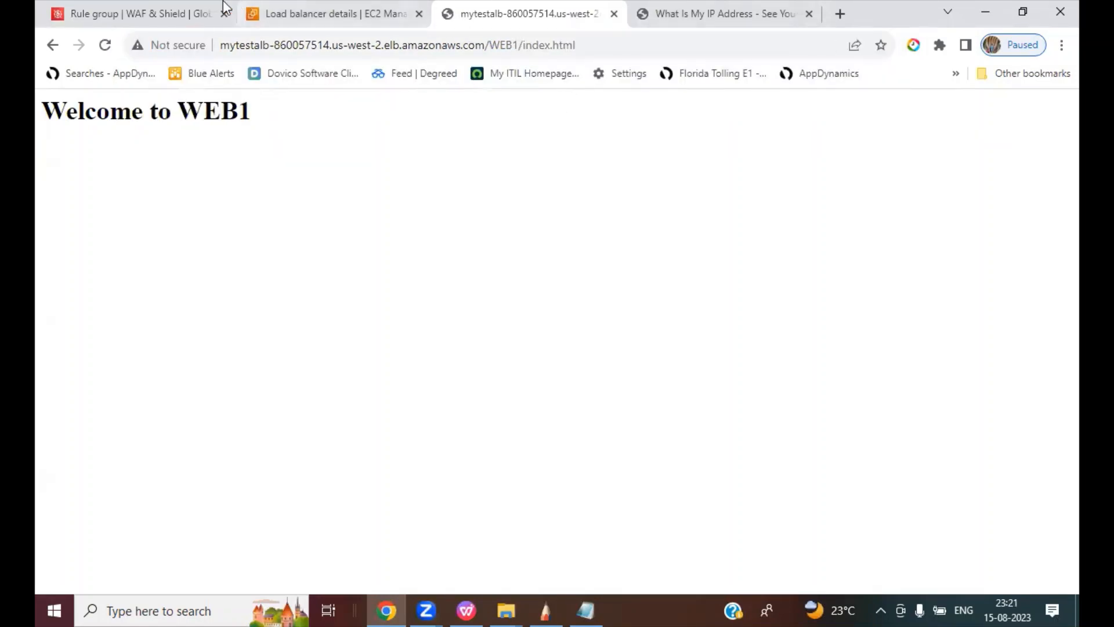
# Return to the testrg rule group and check the action listed for testrule.
pyautogui.click(145, 13)
pyautogui.scroll(-3, 777, 425)
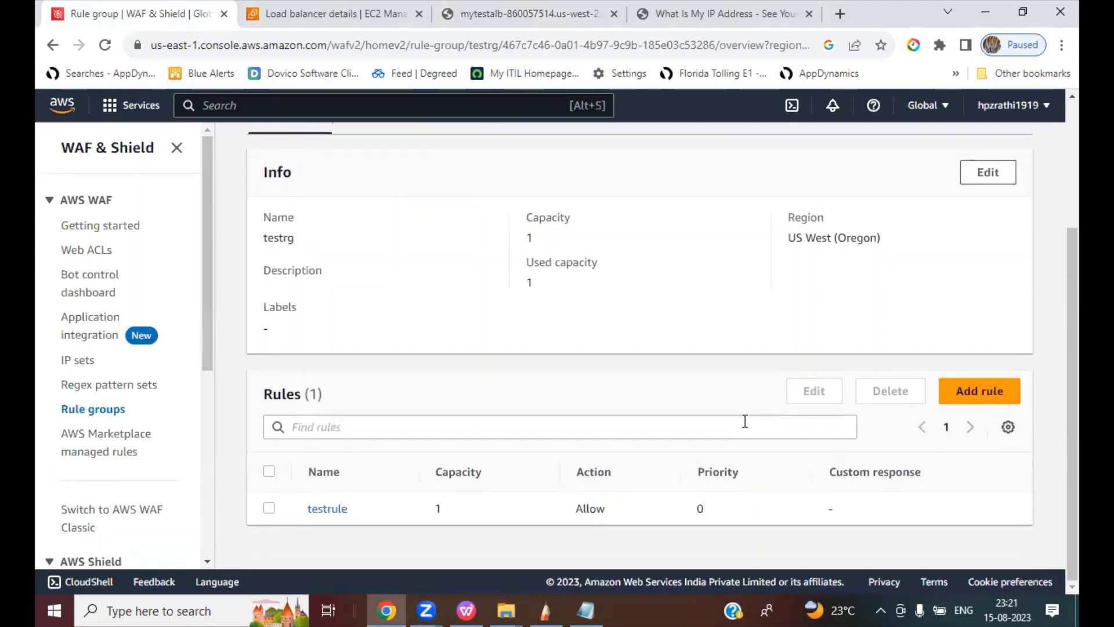
pyautogui.click(865, 601)
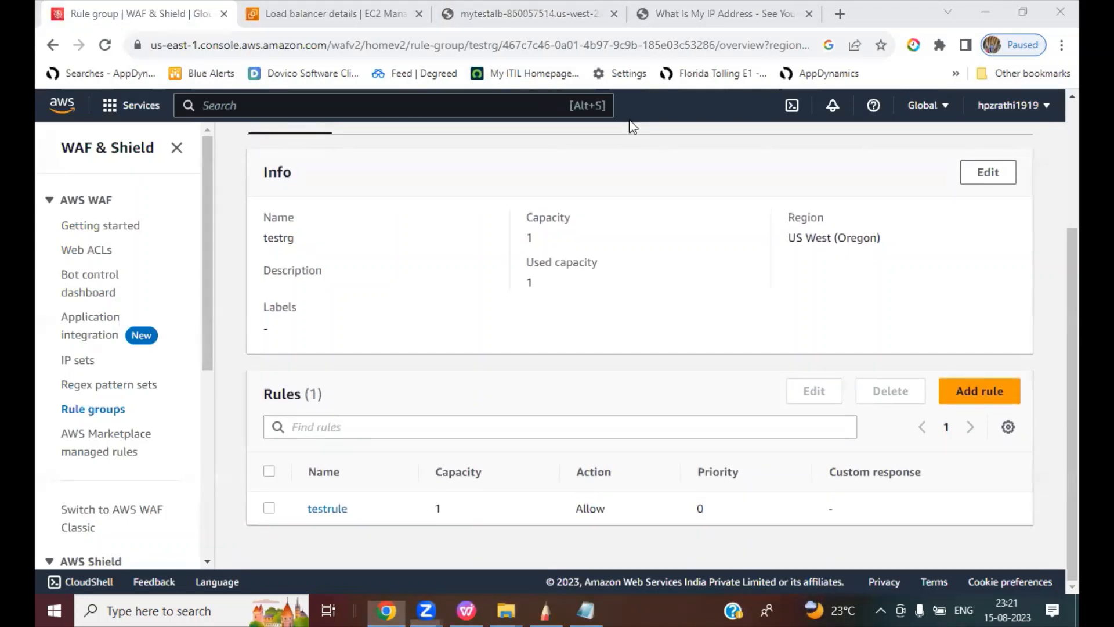
pyautogui.moveTo(566, 513); pyautogui.dragTo(612, 513)
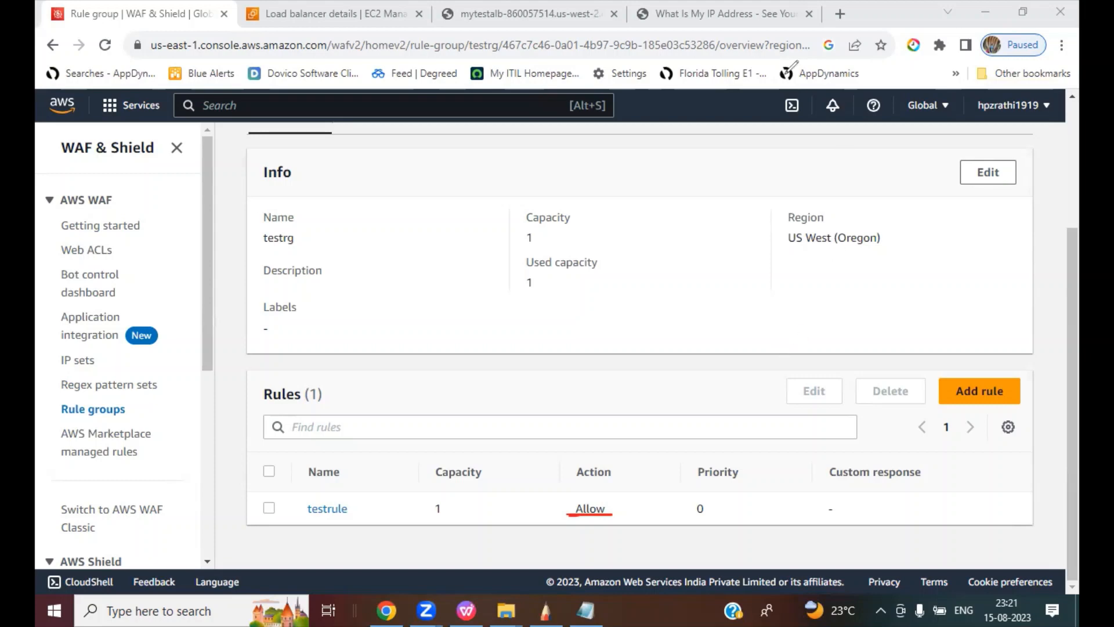
pyautogui.click(711, 79)
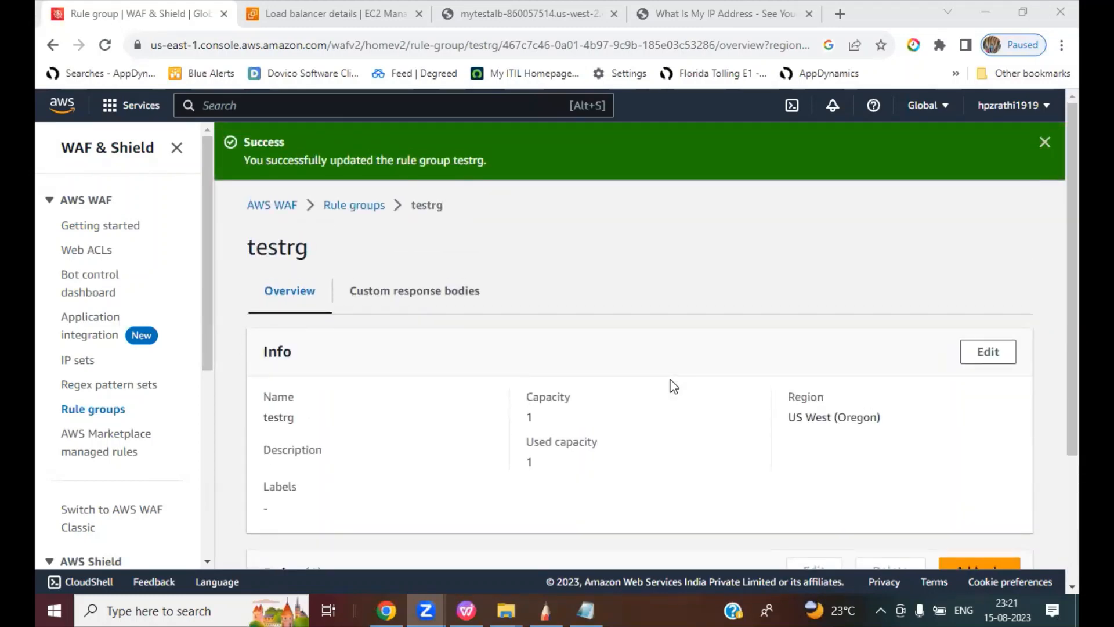
# Switch to the WPS presentation and open the Lab Exercise slide to review the WAF setup steps.
pyautogui.click(466, 610)
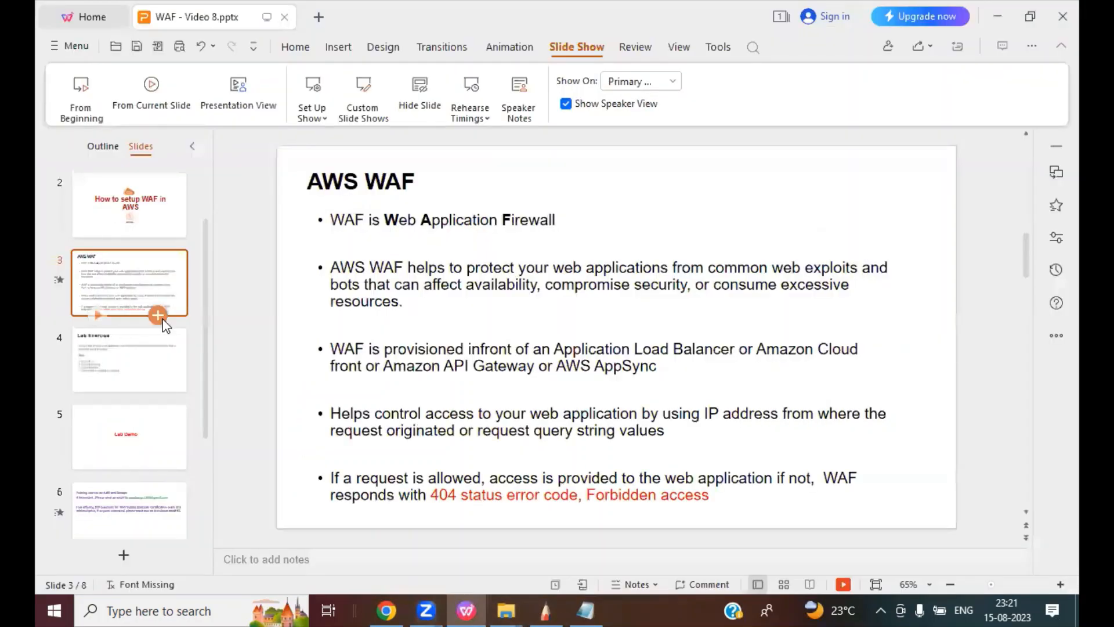
pyautogui.click(160, 360)
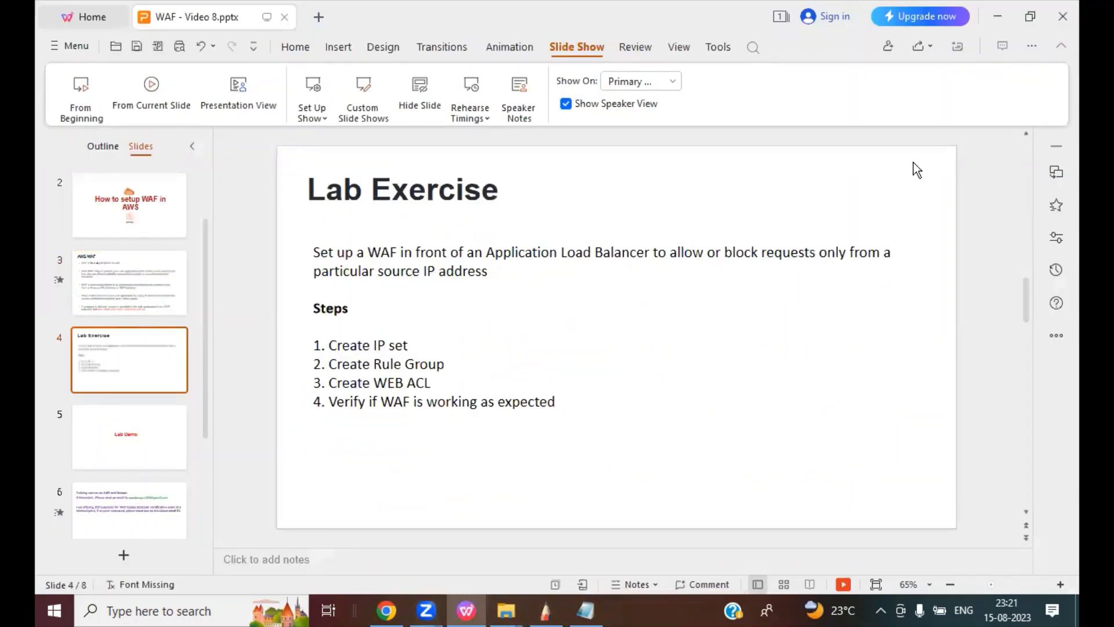